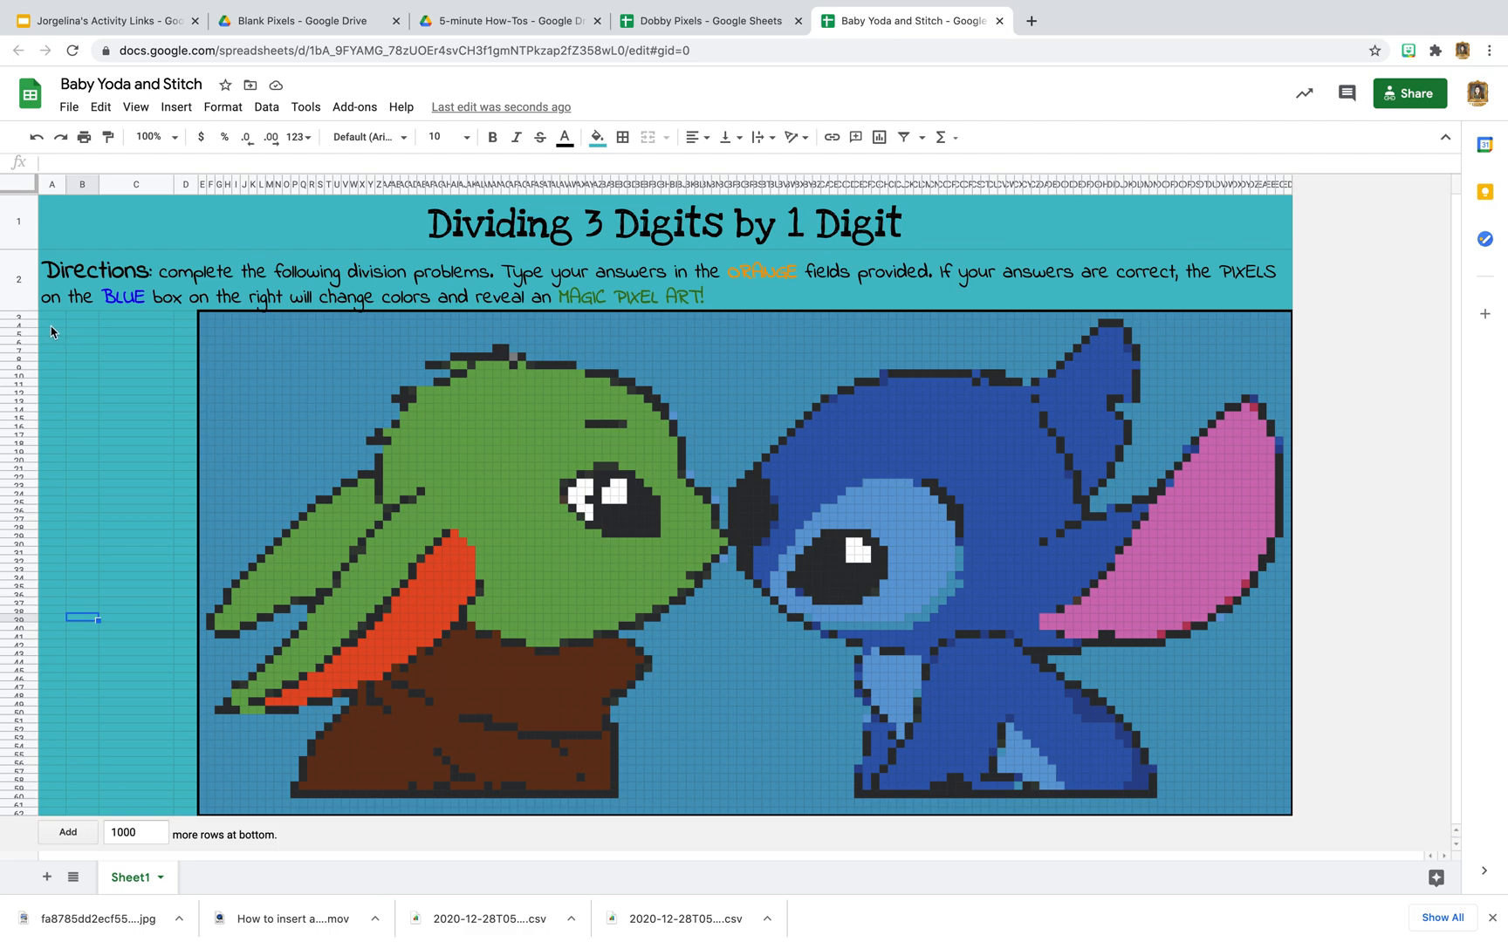
Merge cells A4:A6 into one cell and cells C4:C5 into another beside the pixel art.
drag(48, 322, 48, 343)
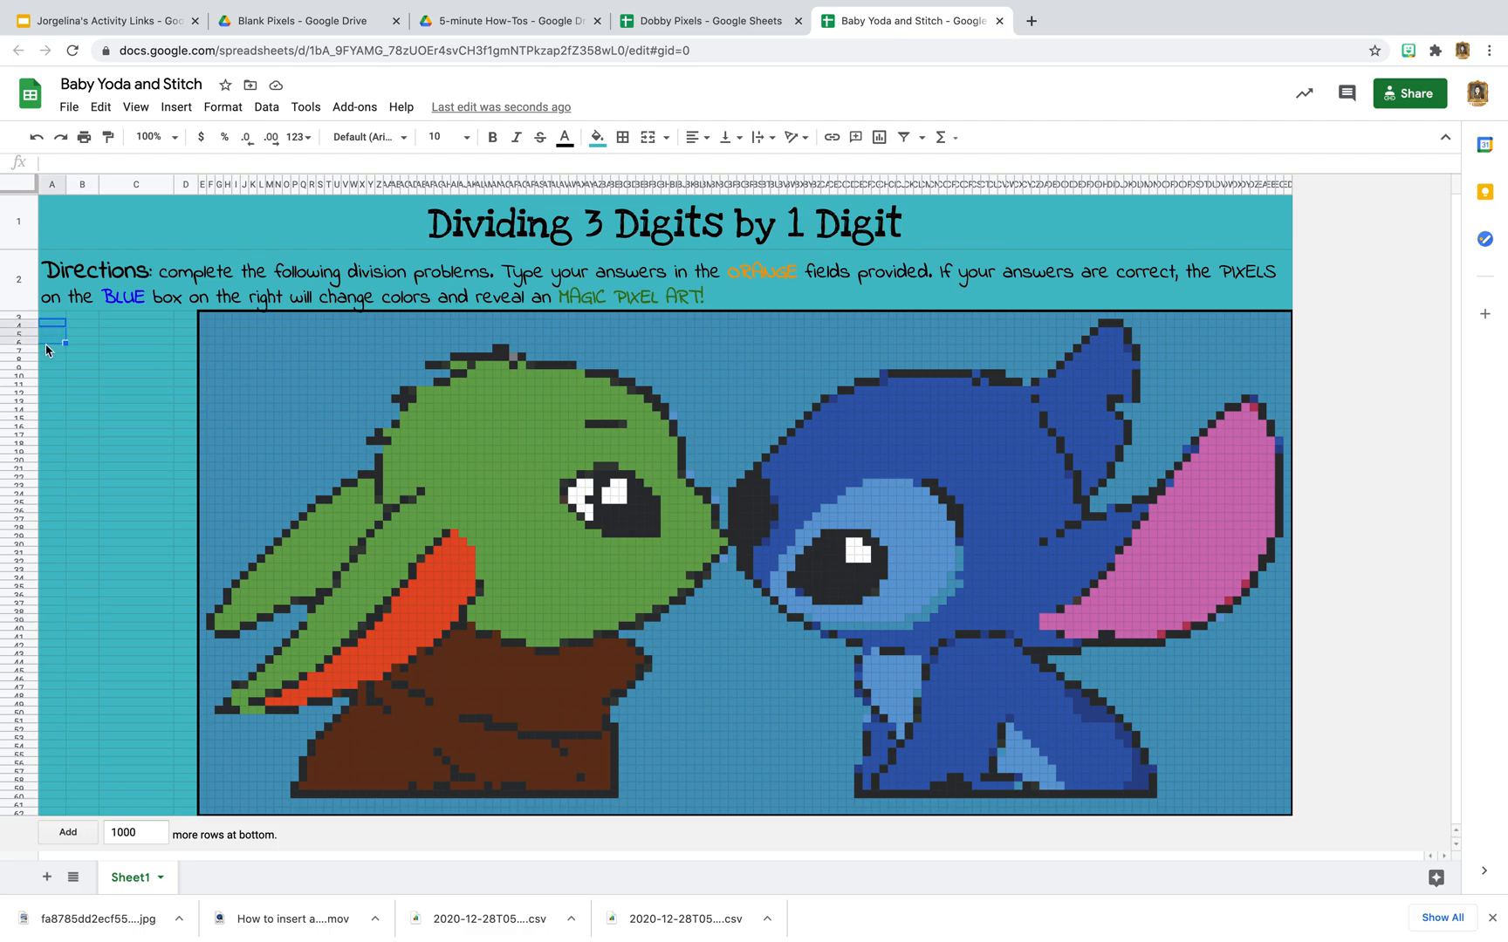
click(649, 141)
drag(129, 330, 126, 349)
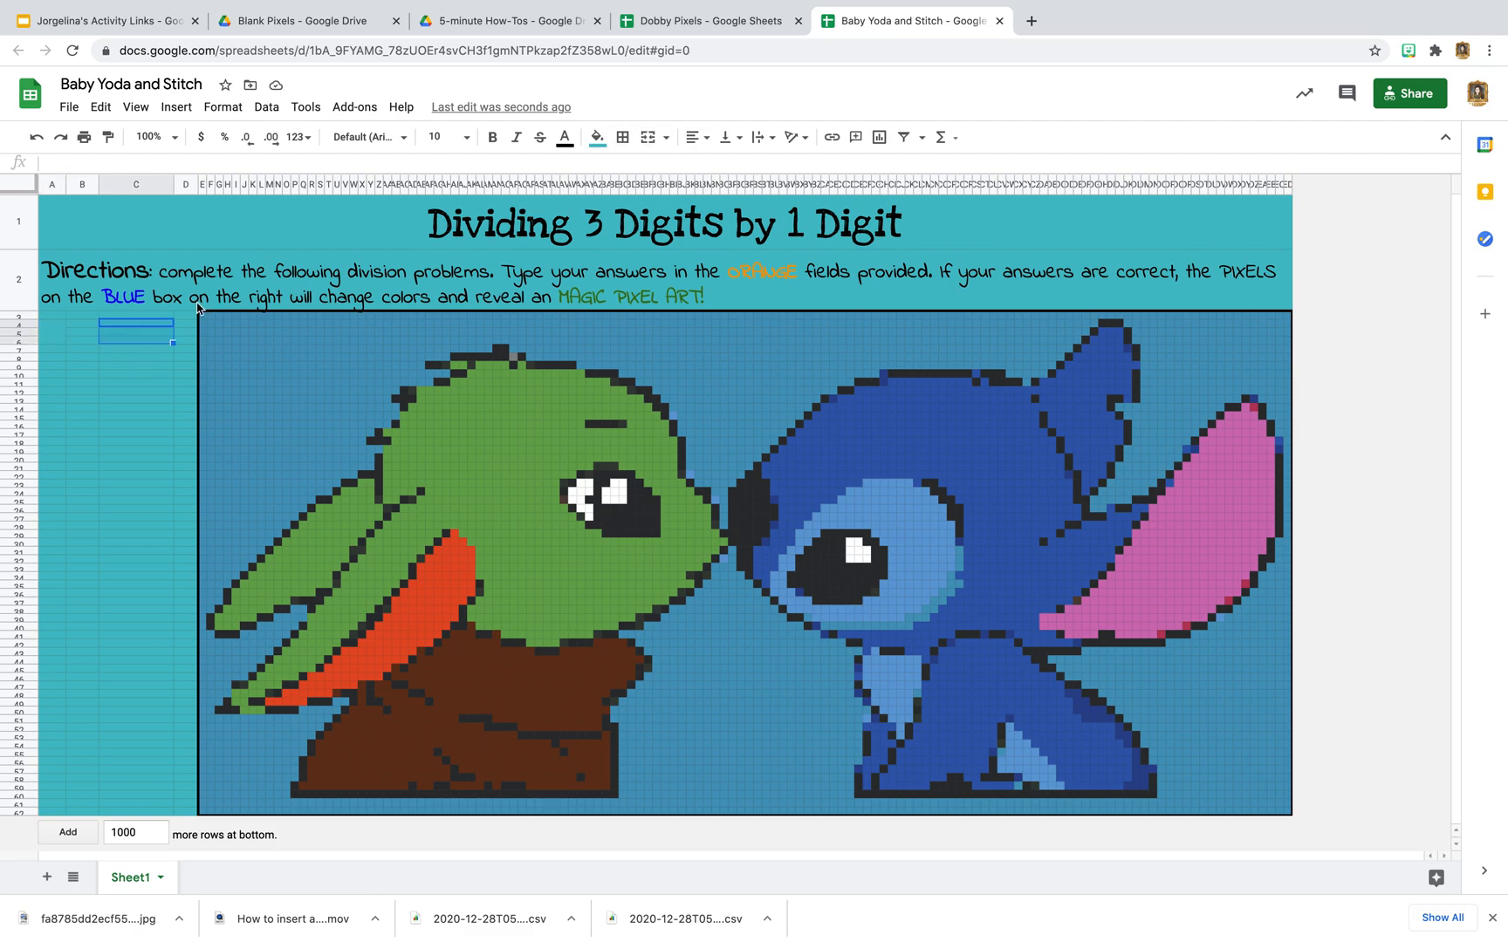
click(153, 323)
click(134, 331)
click(134, 324)
drag(134, 325, 134, 331)
click(647, 137)
Merge cells C6:C8 into one cell and cells B6:B8 into another.
click(133, 347)
click(131, 340)
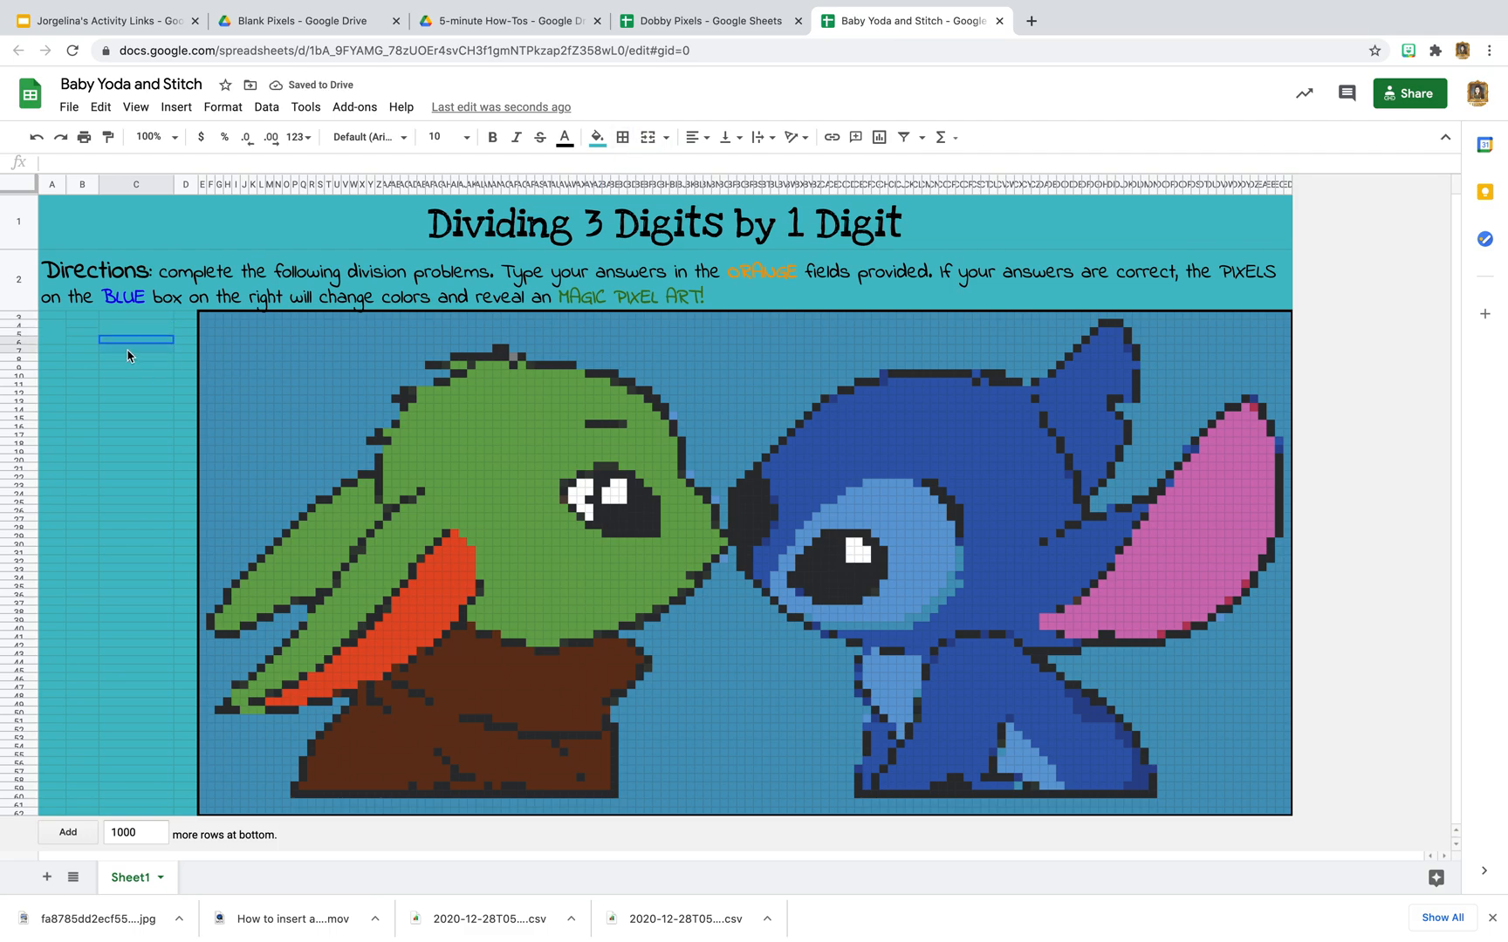
drag(127, 362, 128, 363)
click(648, 137)
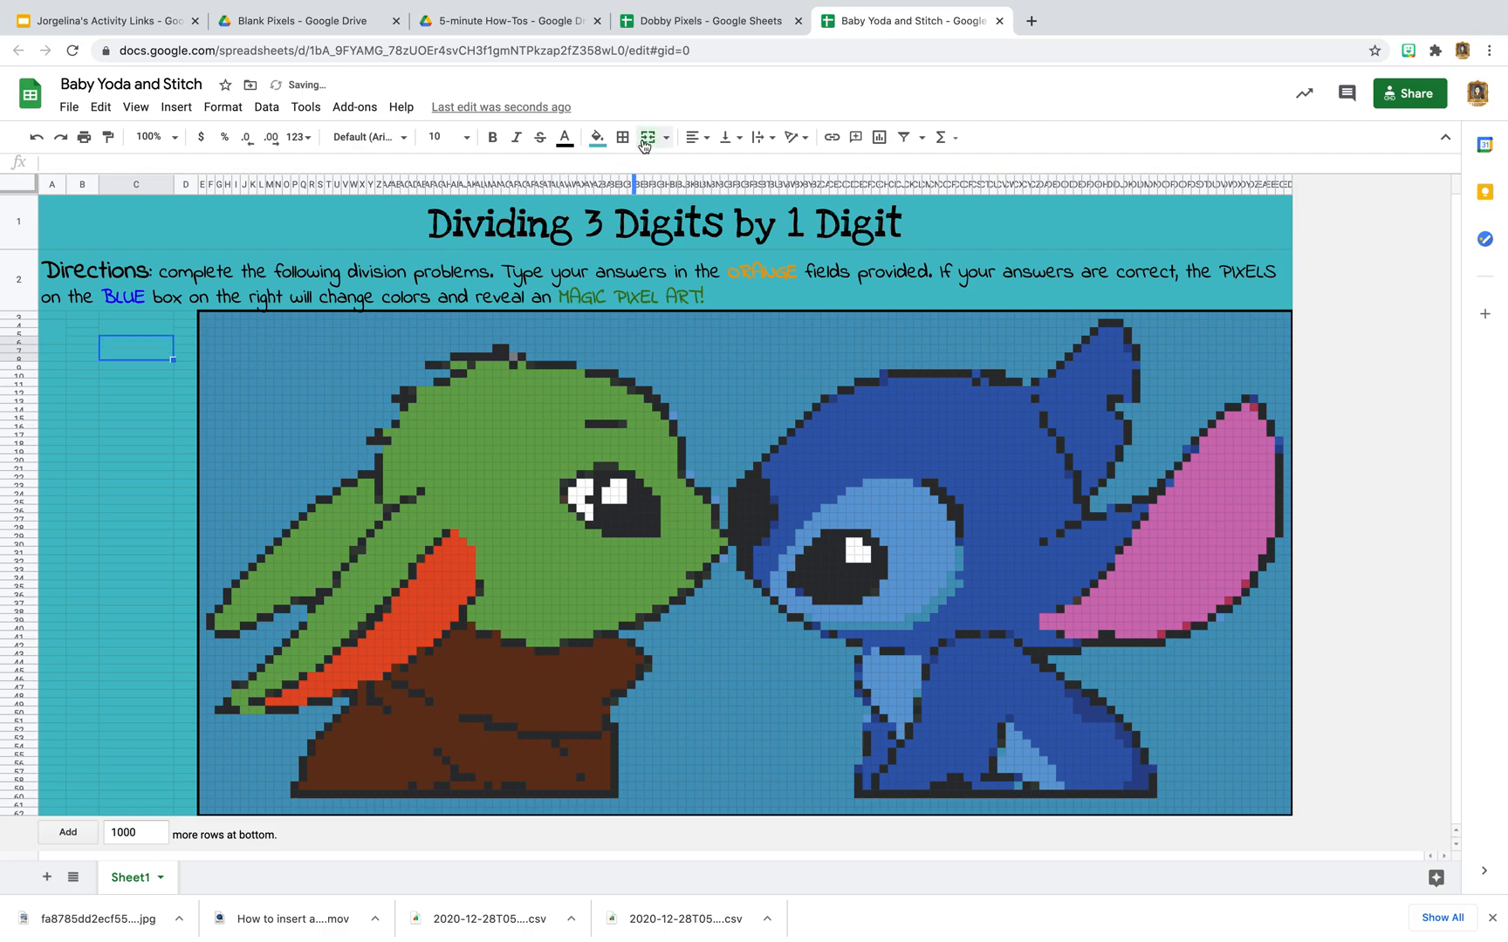
click(82, 340)
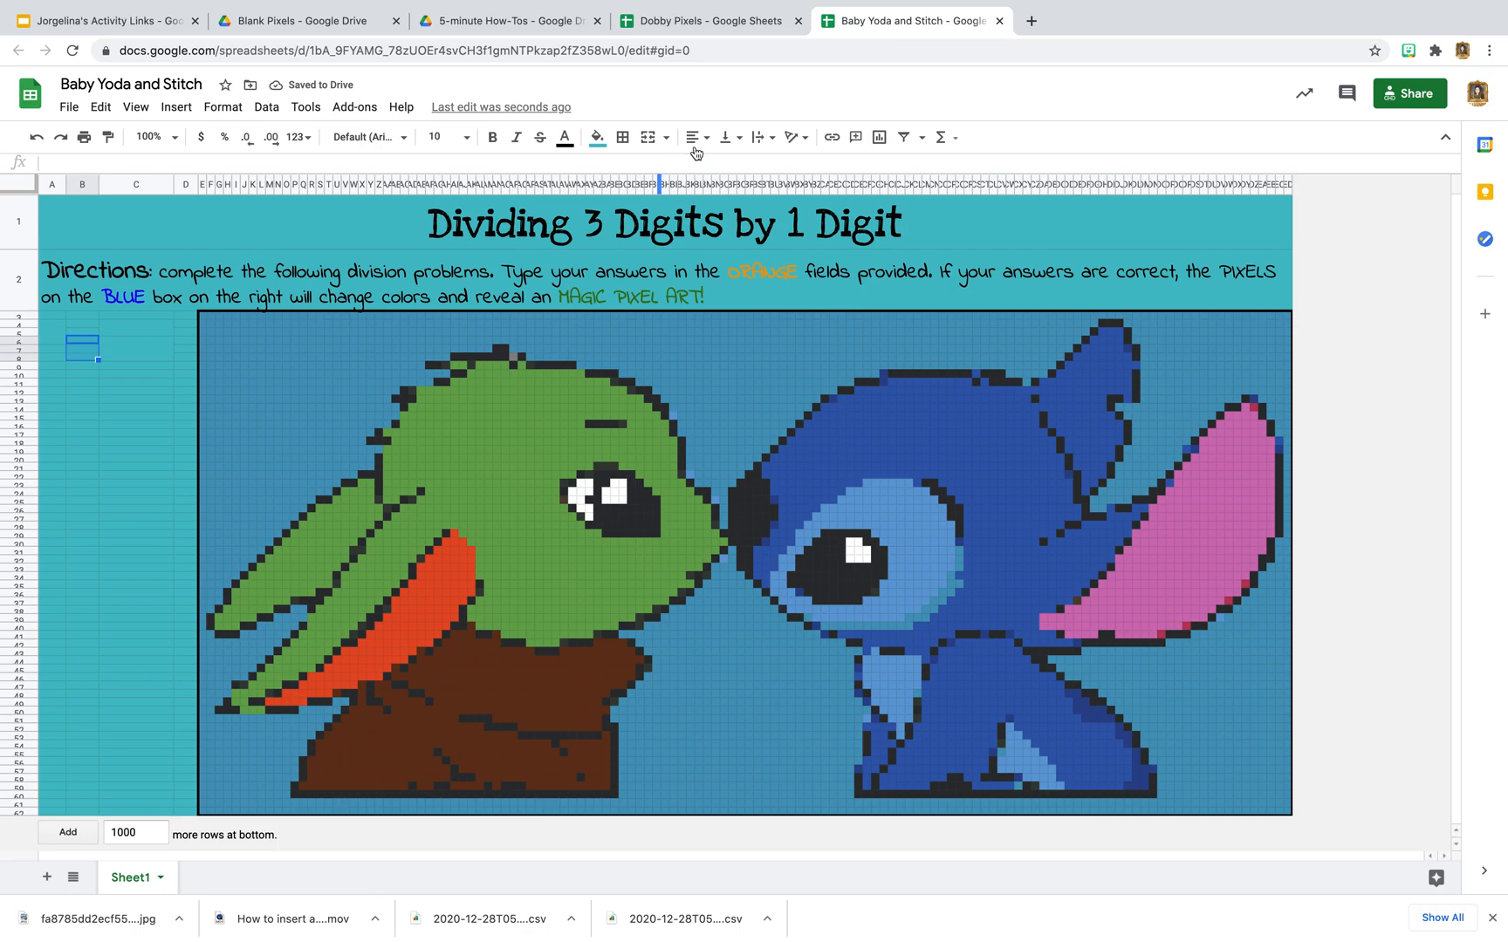
click(654, 140)
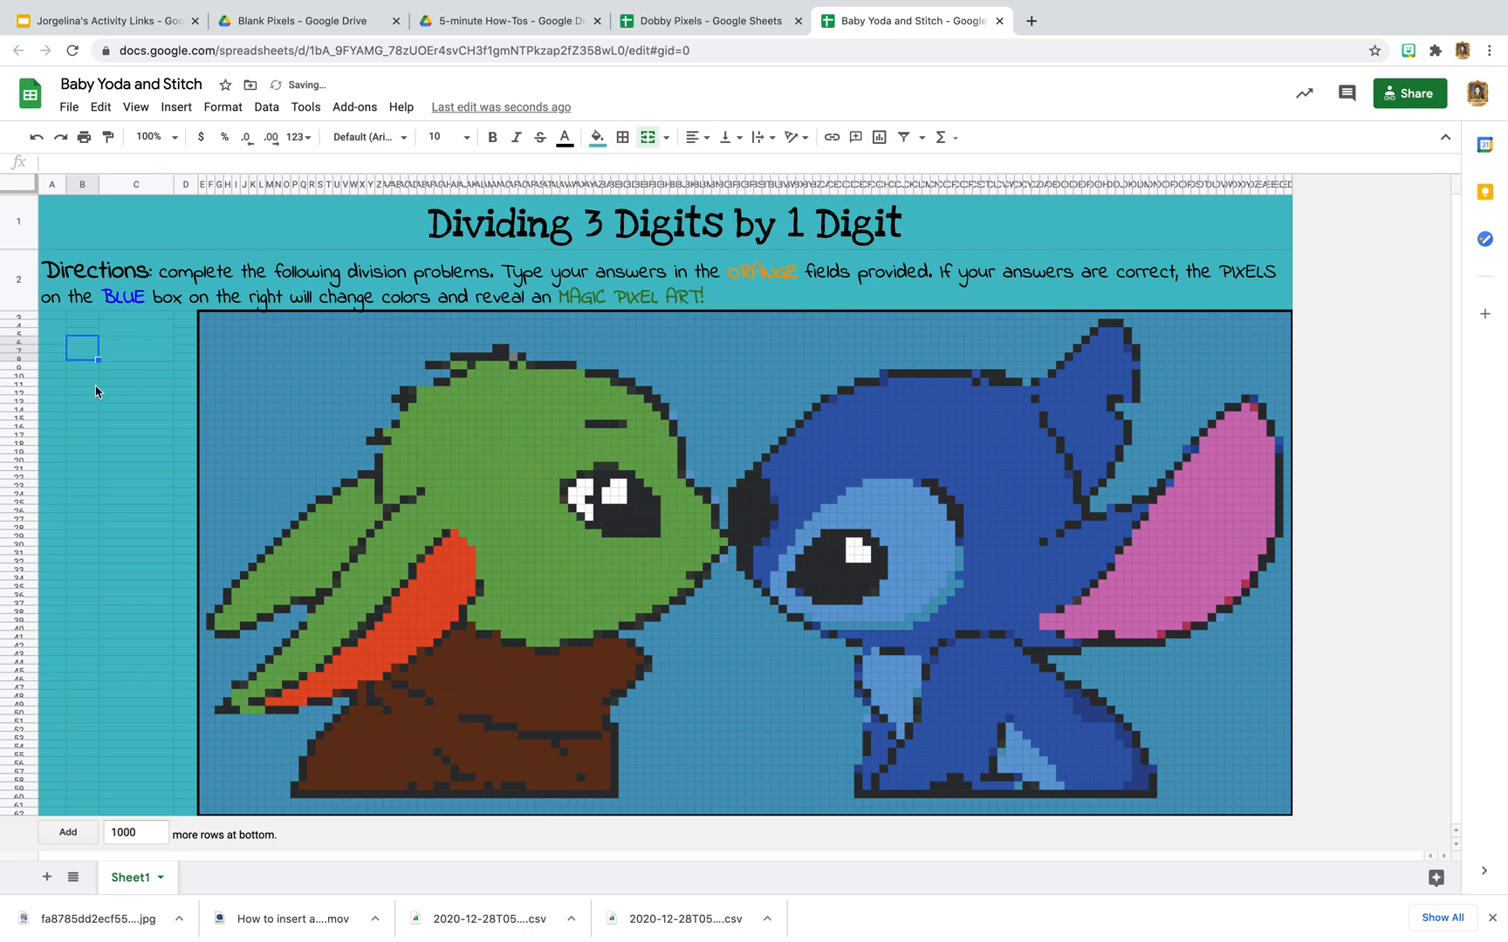
Extend the merged cell in column A so that it spans A4:A8.
click(63, 389)
click(59, 334)
drag(59, 334, 60, 356)
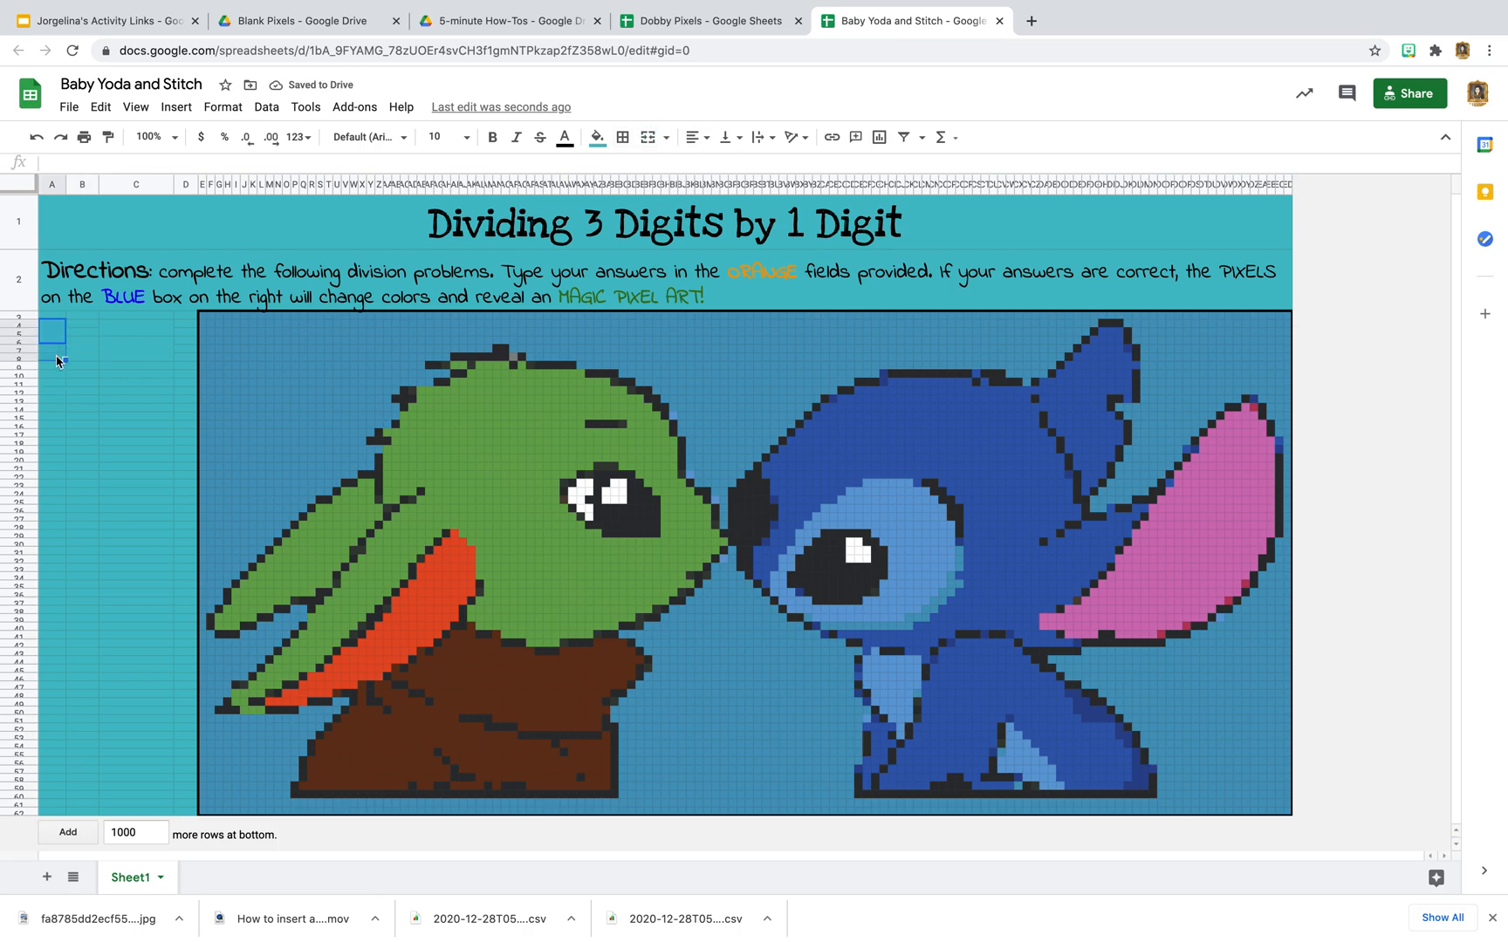
click(648, 139)
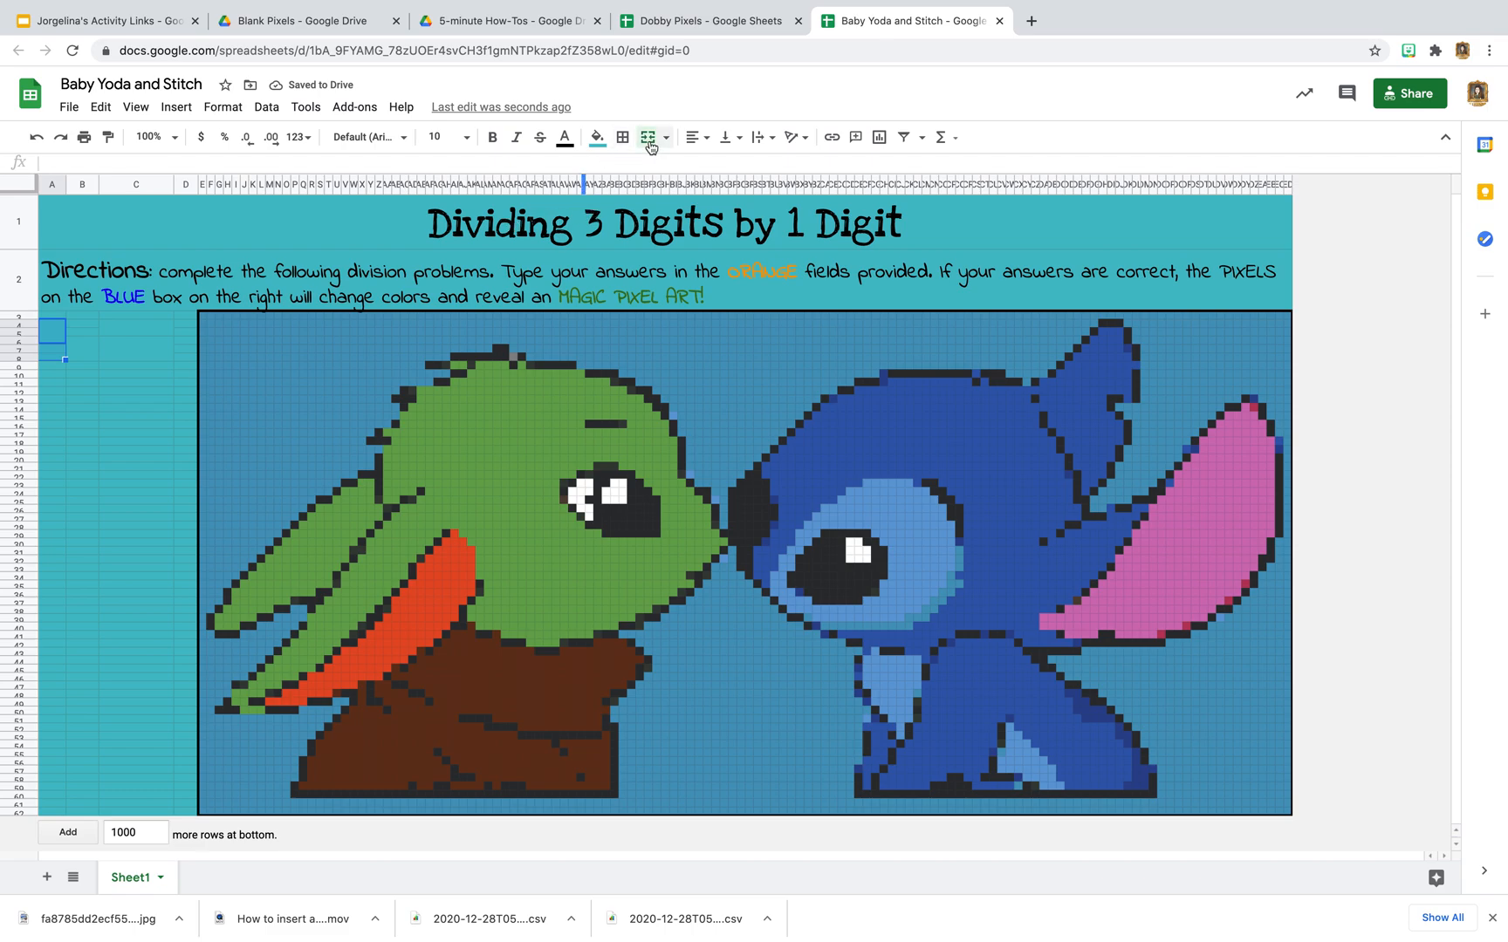
click(120, 434)
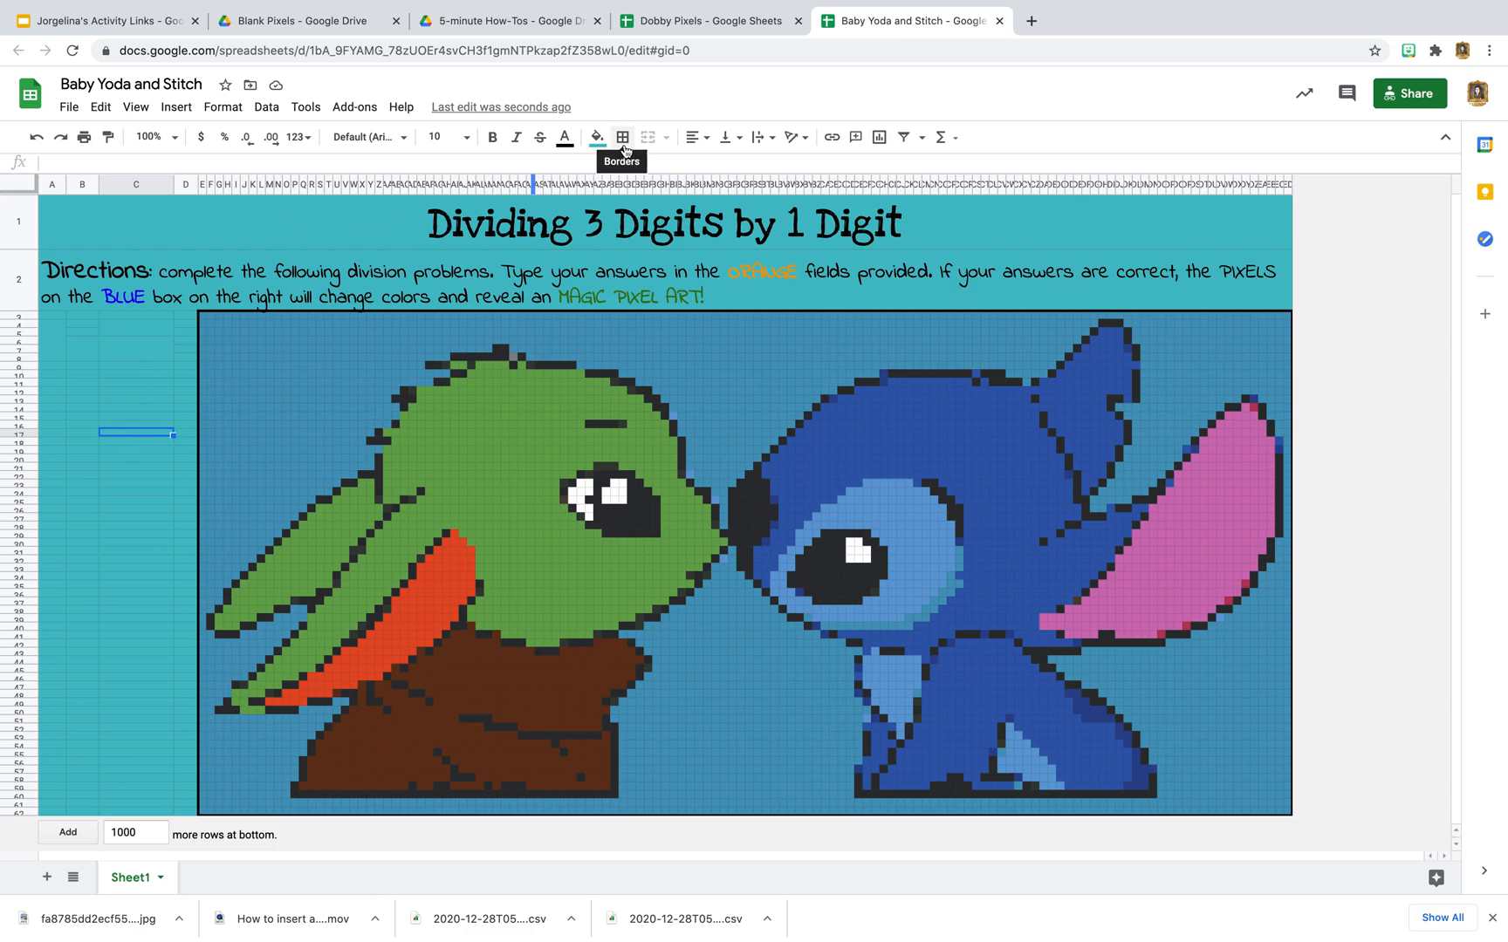
click(75, 382)
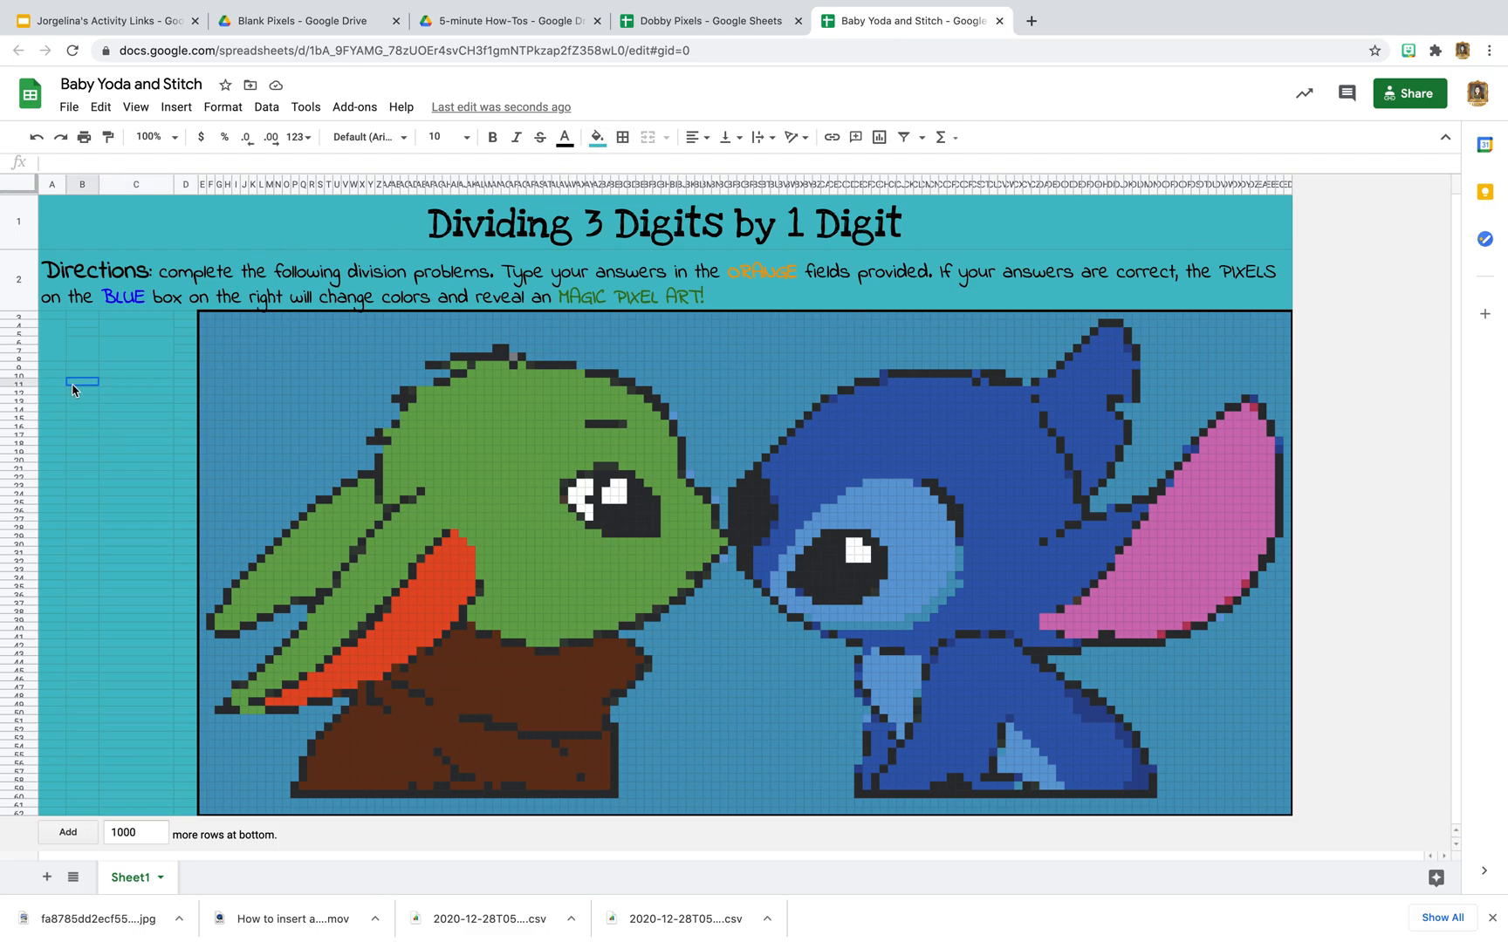
click(82, 354)
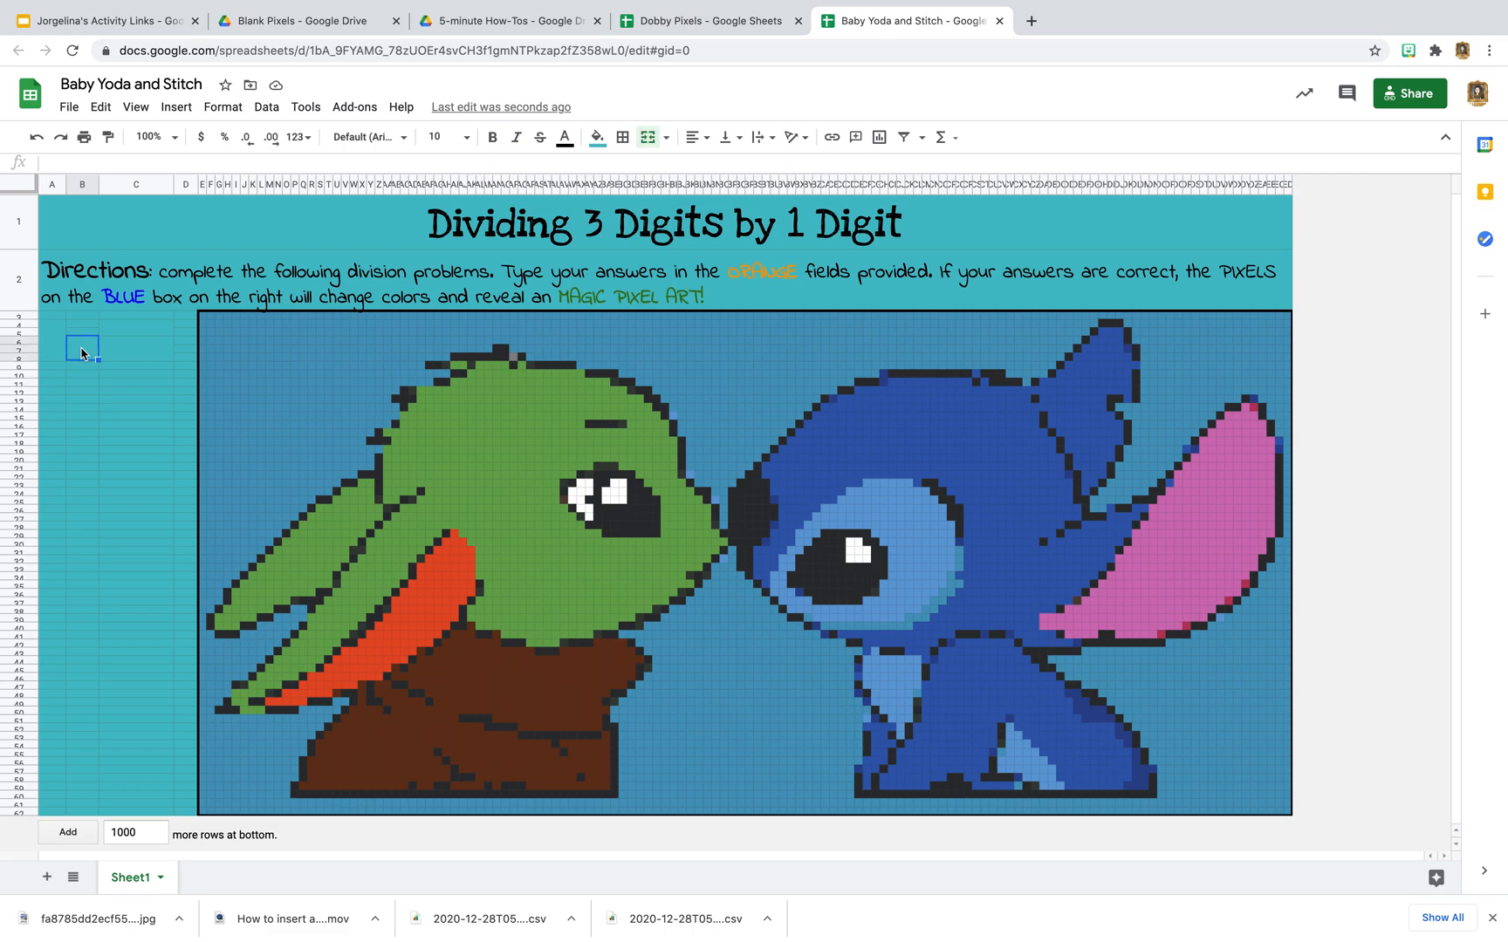
click(127, 354)
Fill the merged answer cell C4:C5 with orange.
click(134, 329)
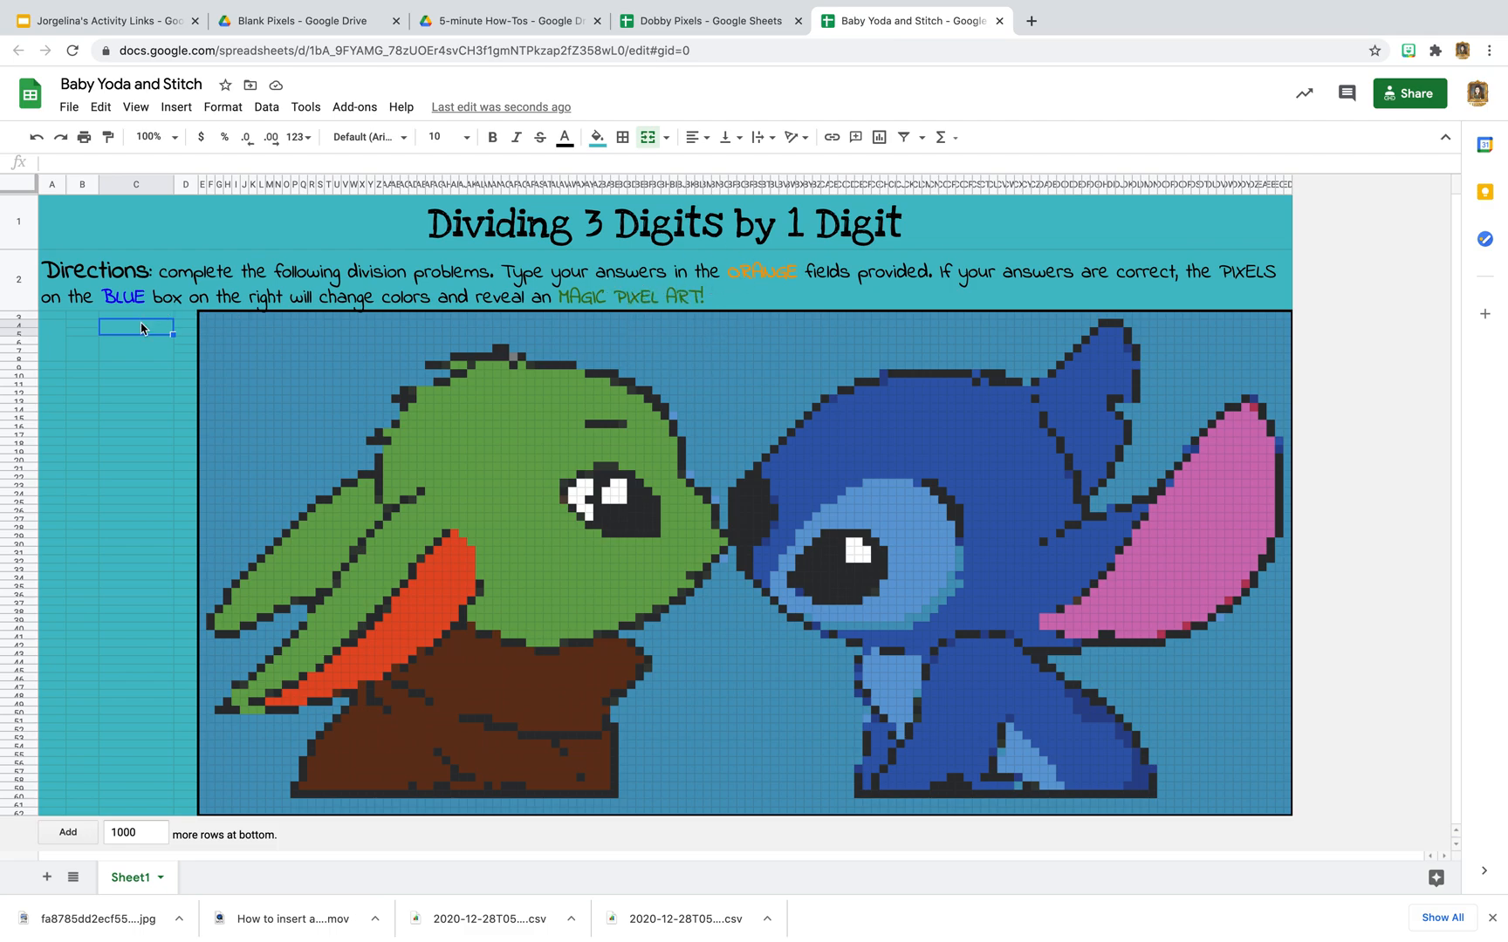
click(597, 137)
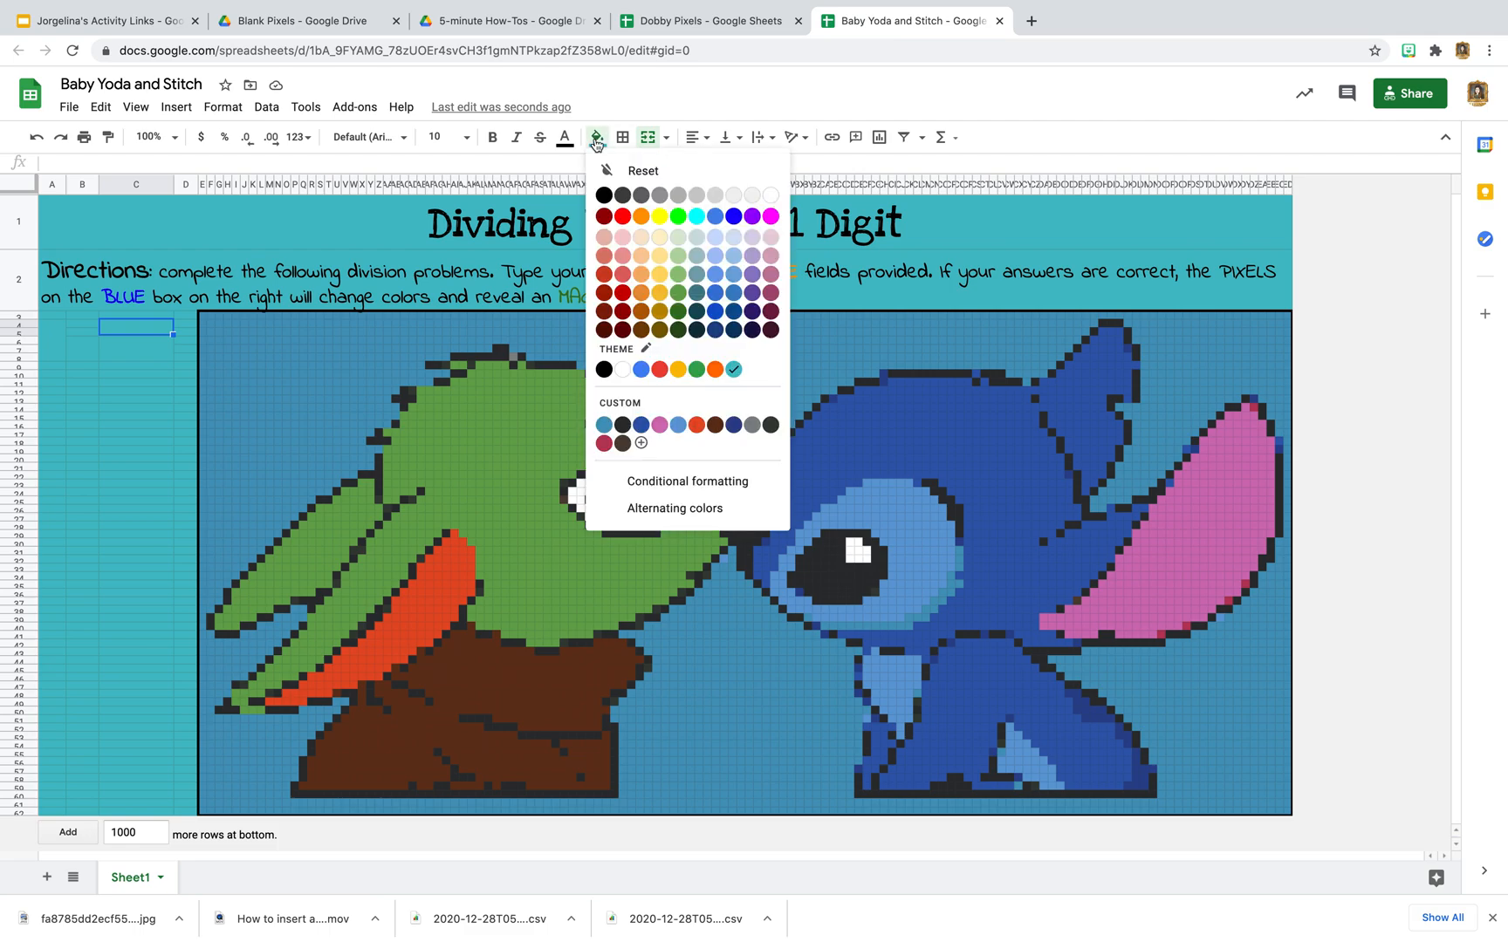
click(642, 219)
click(124, 410)
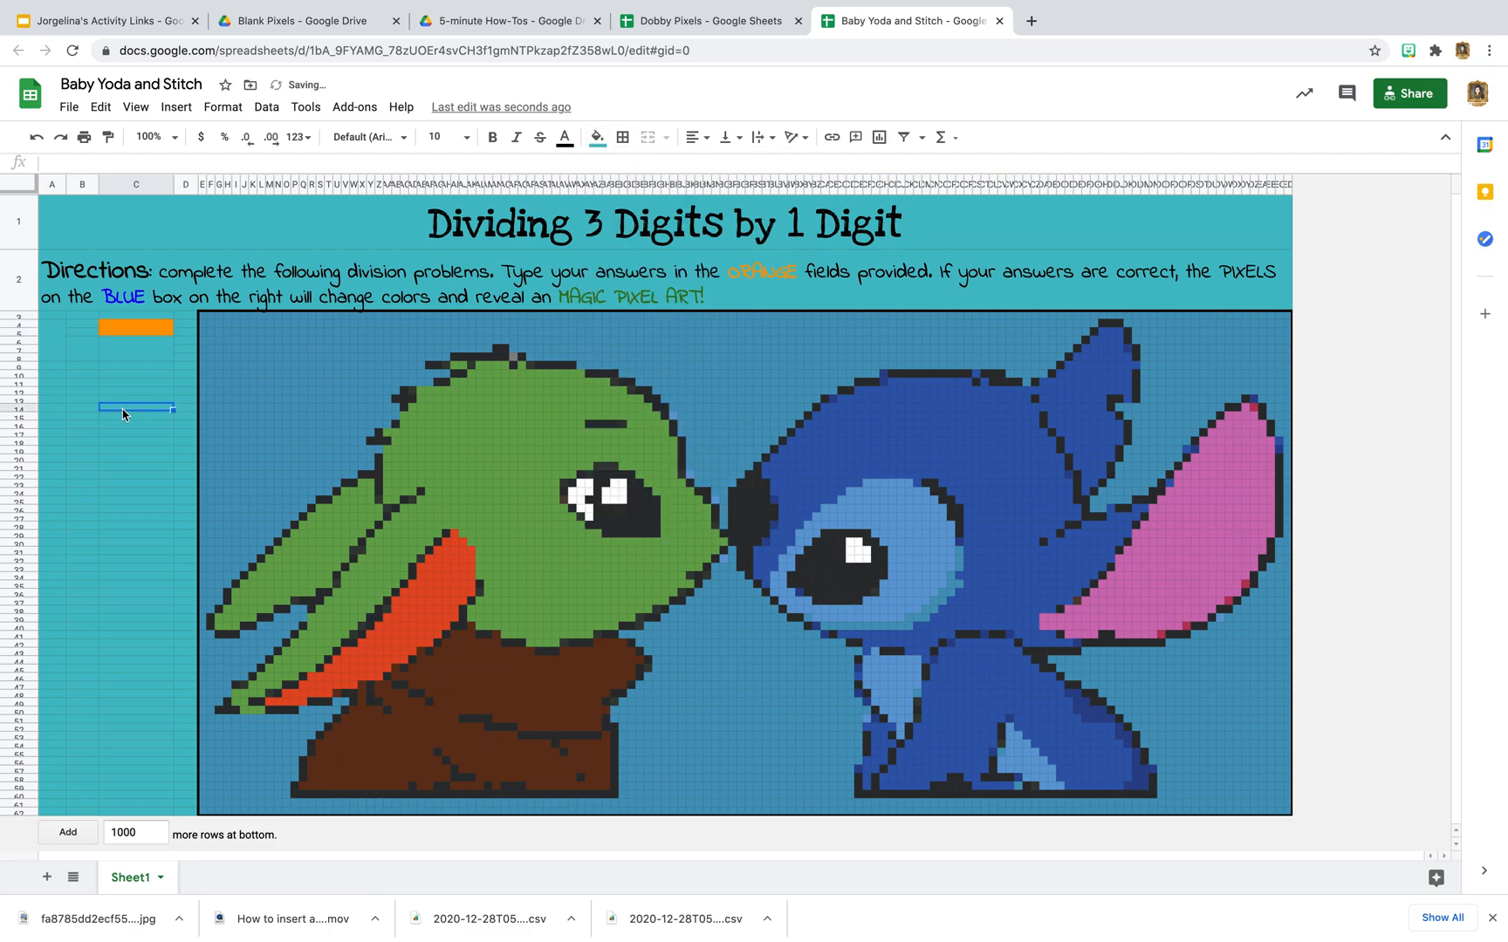
Merge cells C3:C5 into one answer cell and fill it with orange.
click(123, 318)
drag(123, 324, 123, 330)
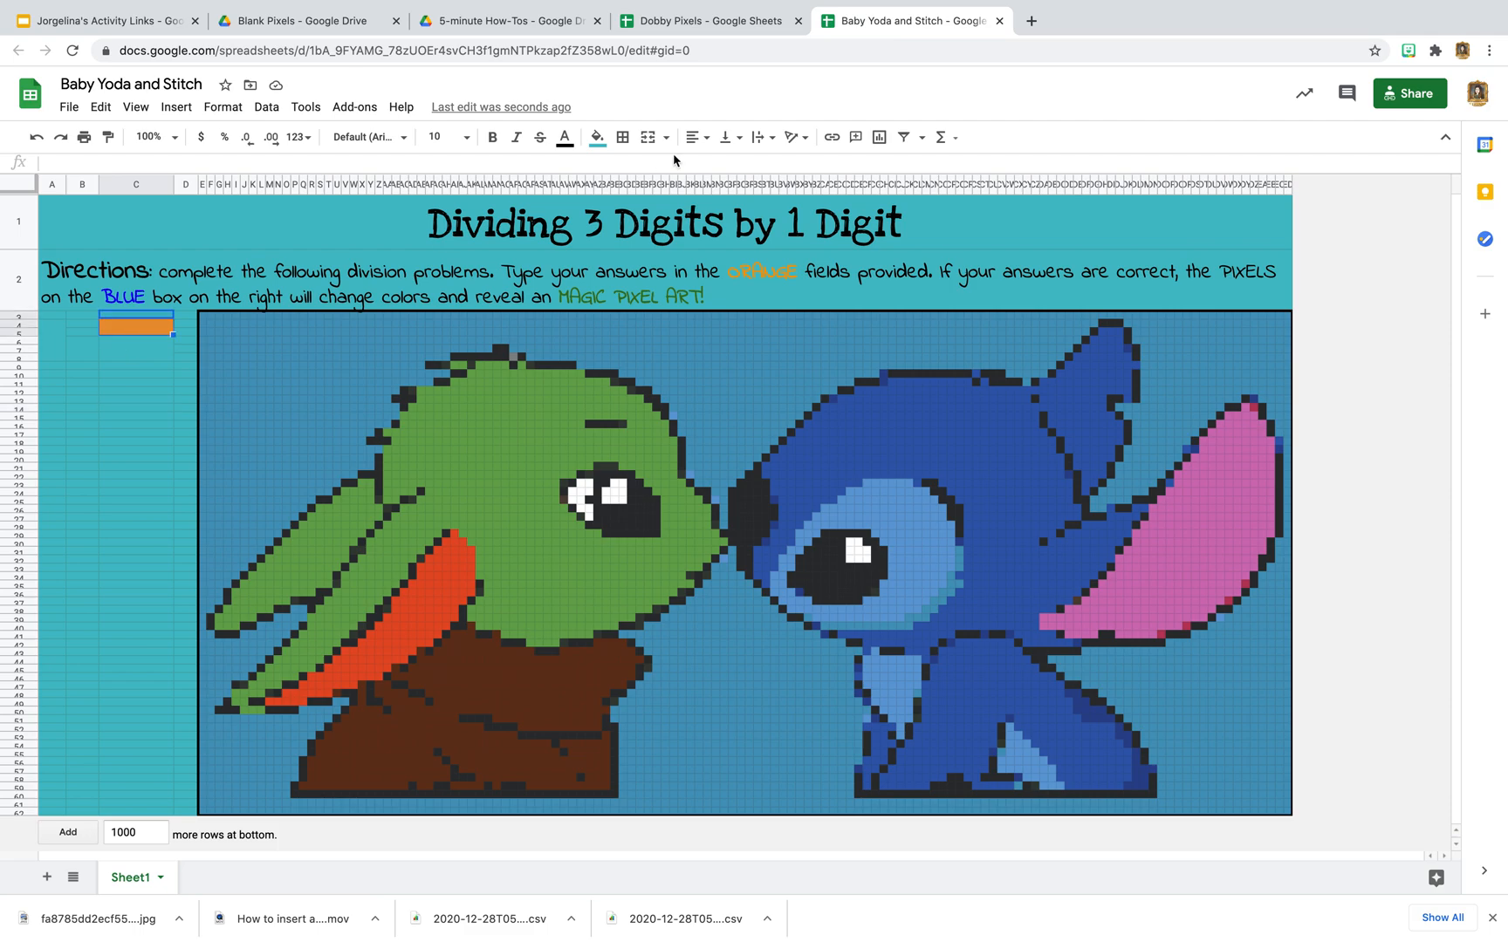
click(647, 140)
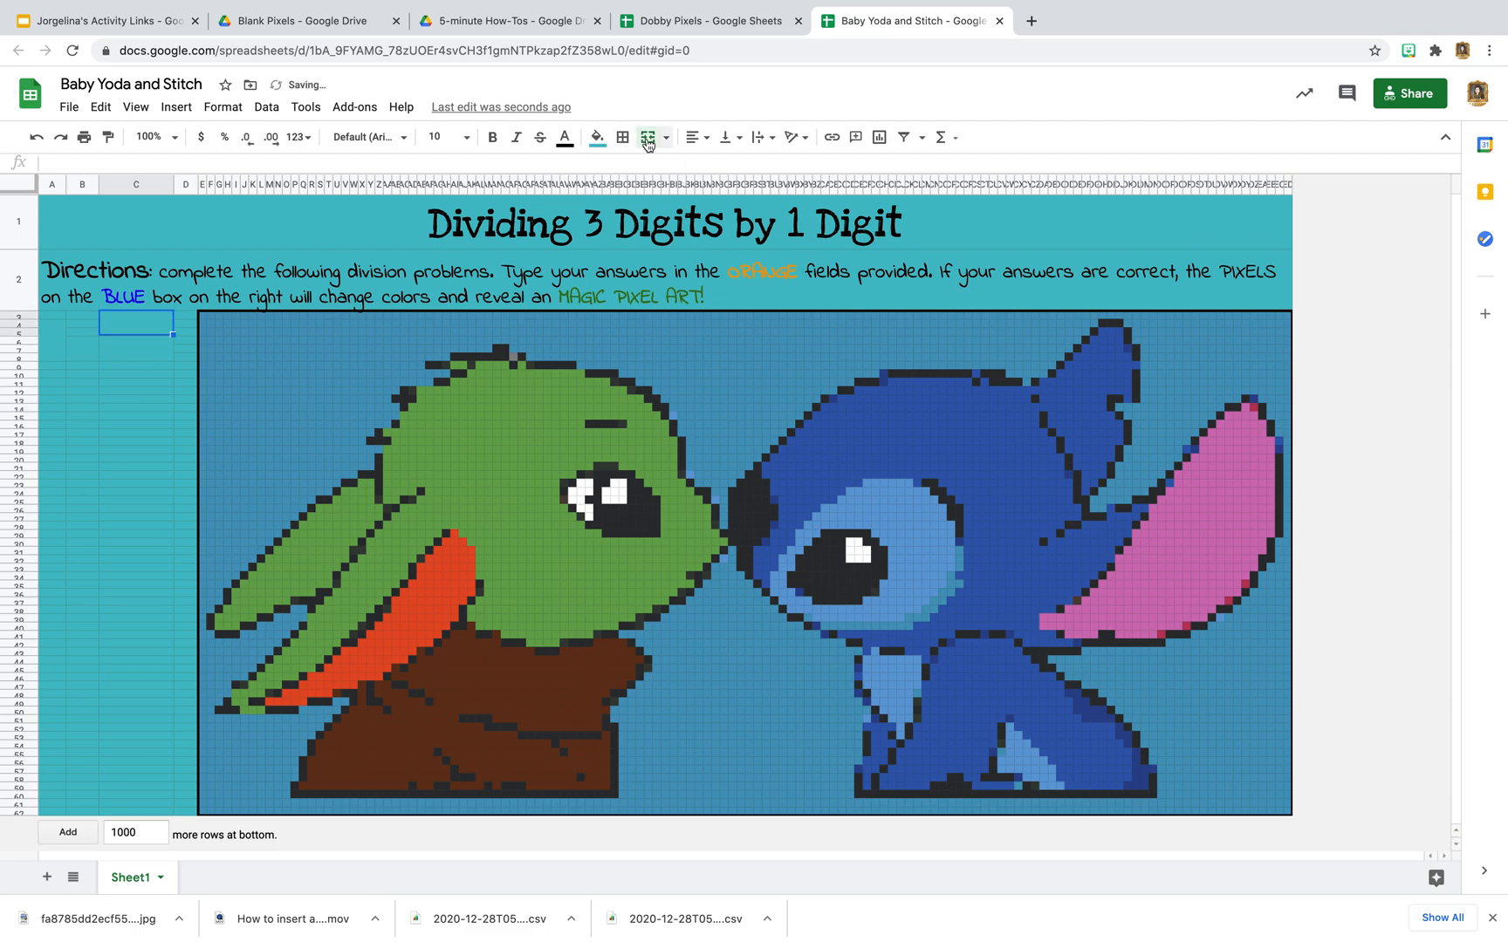
click(600, 145)
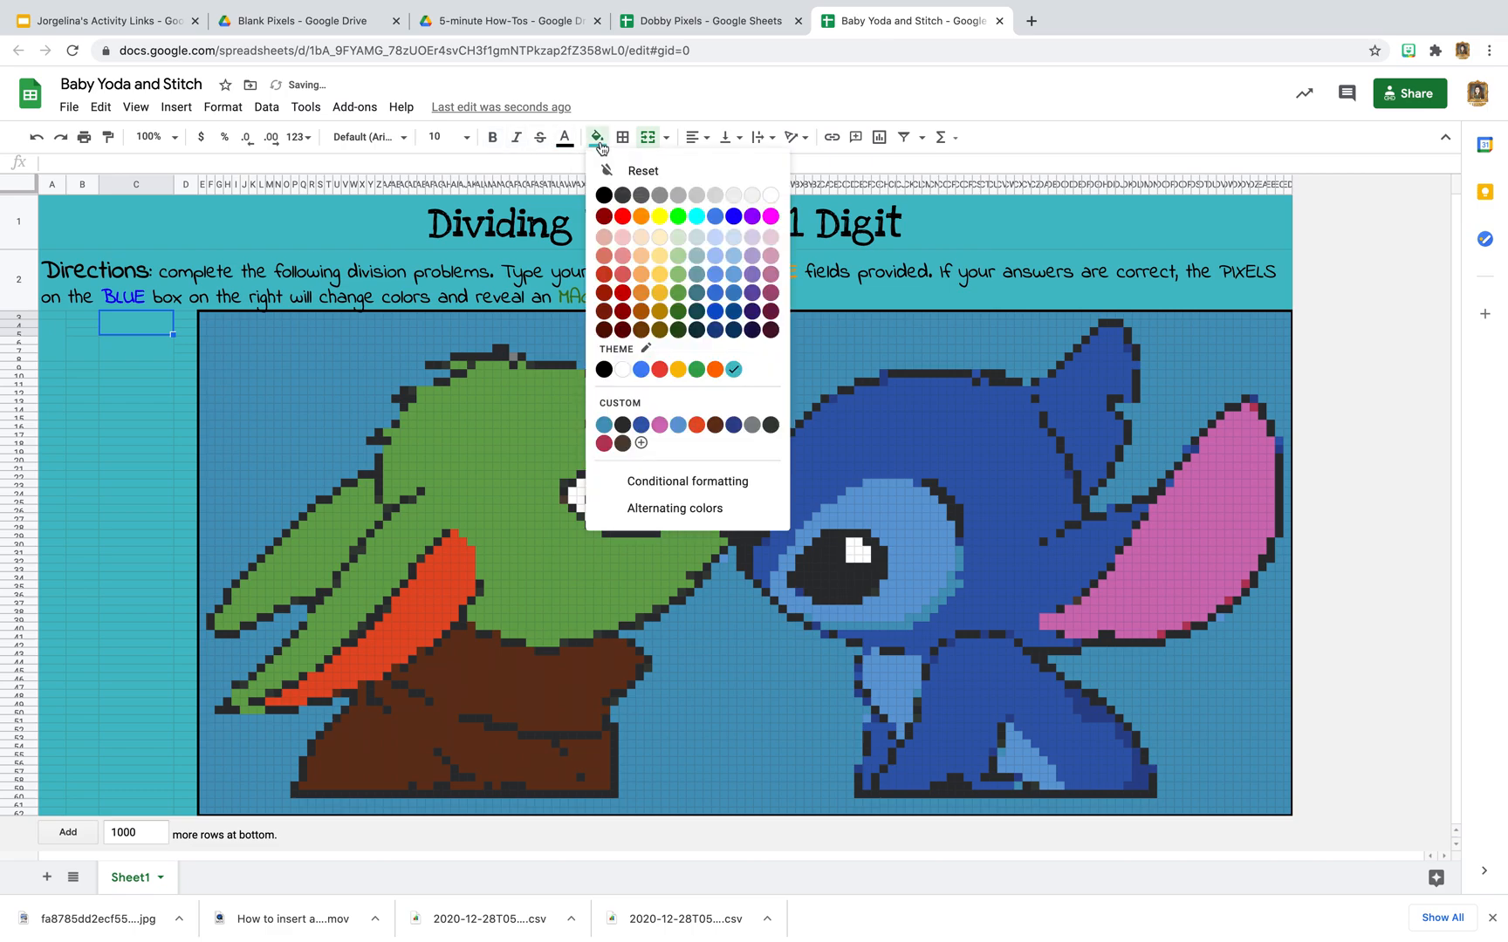
click(644, 215)
click(122, 400)
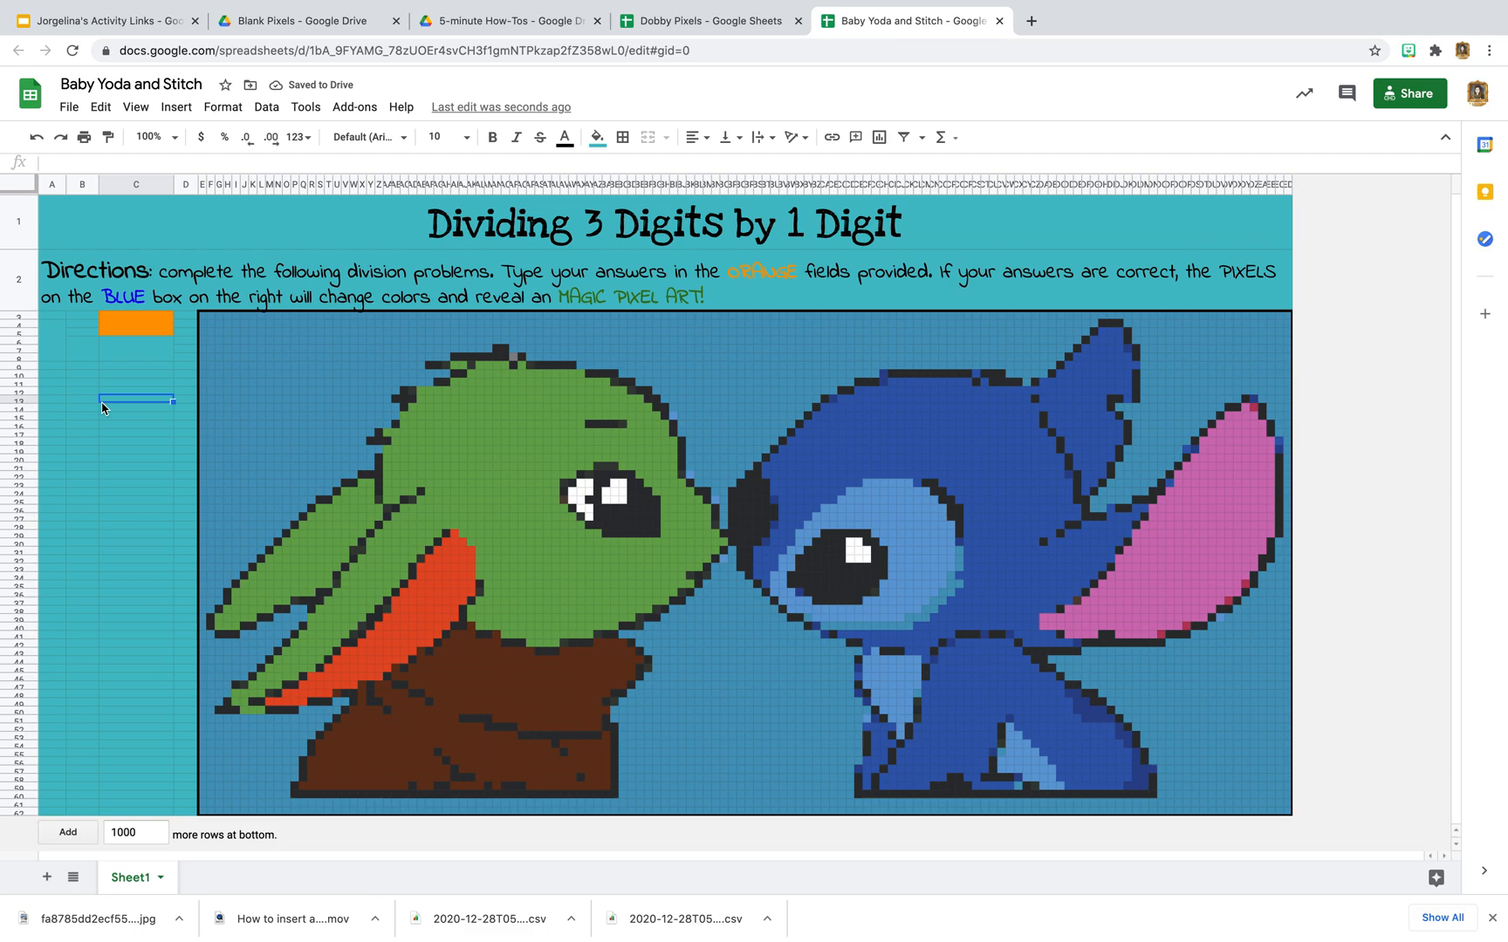
Merge cells A3:A8 into a single cell beside the first problem's cells.
click(55, 340)
drag(54, 315, 51, 349)
click(647, 137)
click(86, 457)
Try to set the merged A3:A8 cell's font size to 18, and center its content horizontally and vertically.
click(52, 344)
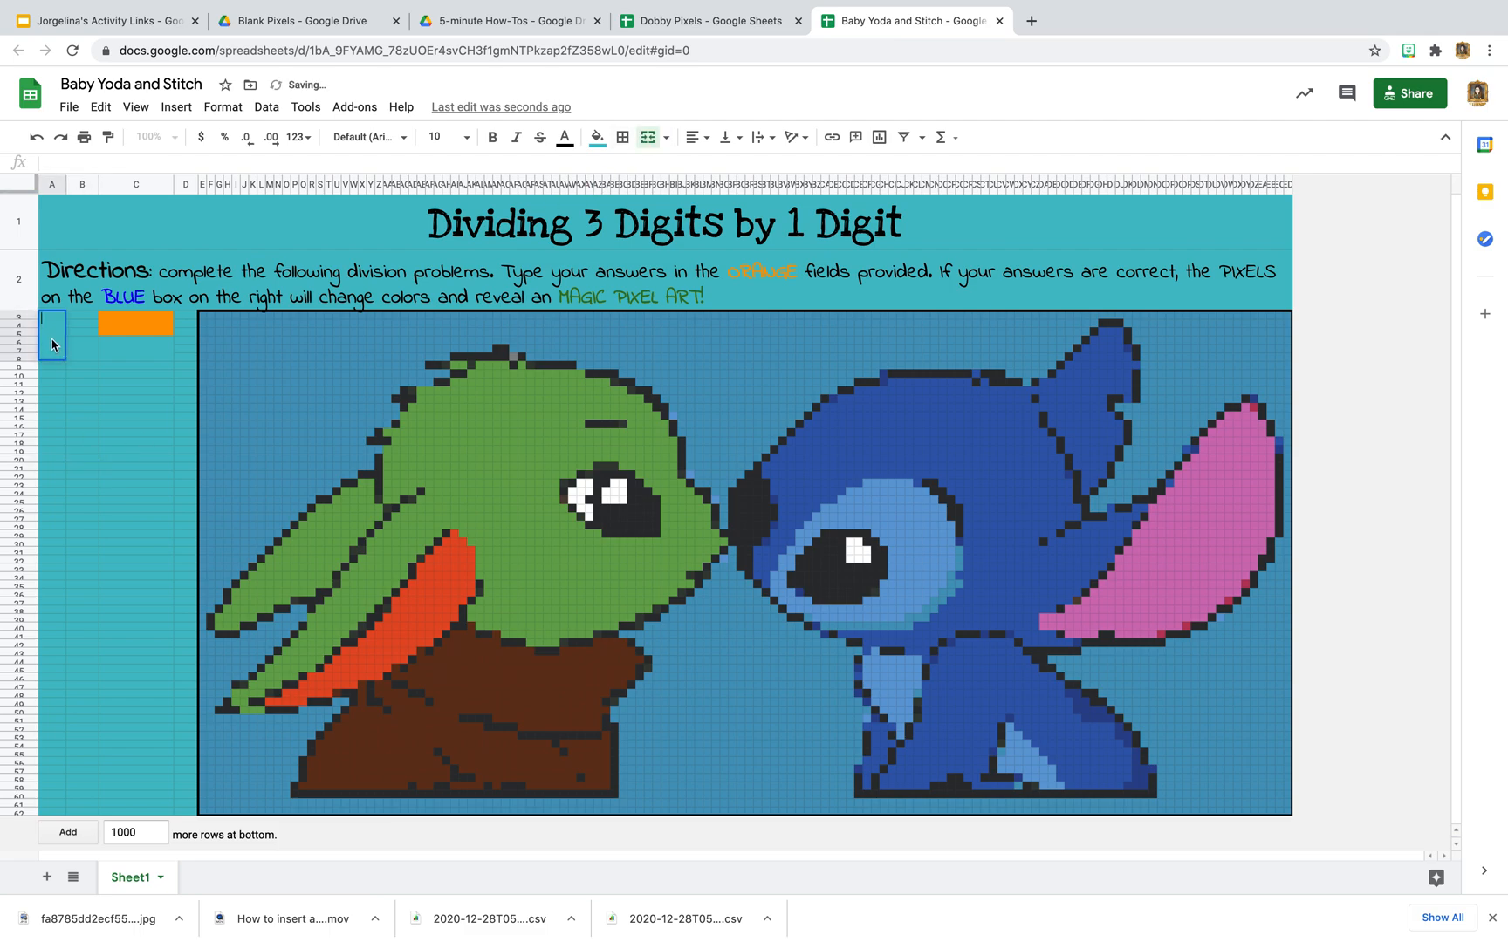
click(469, 140)
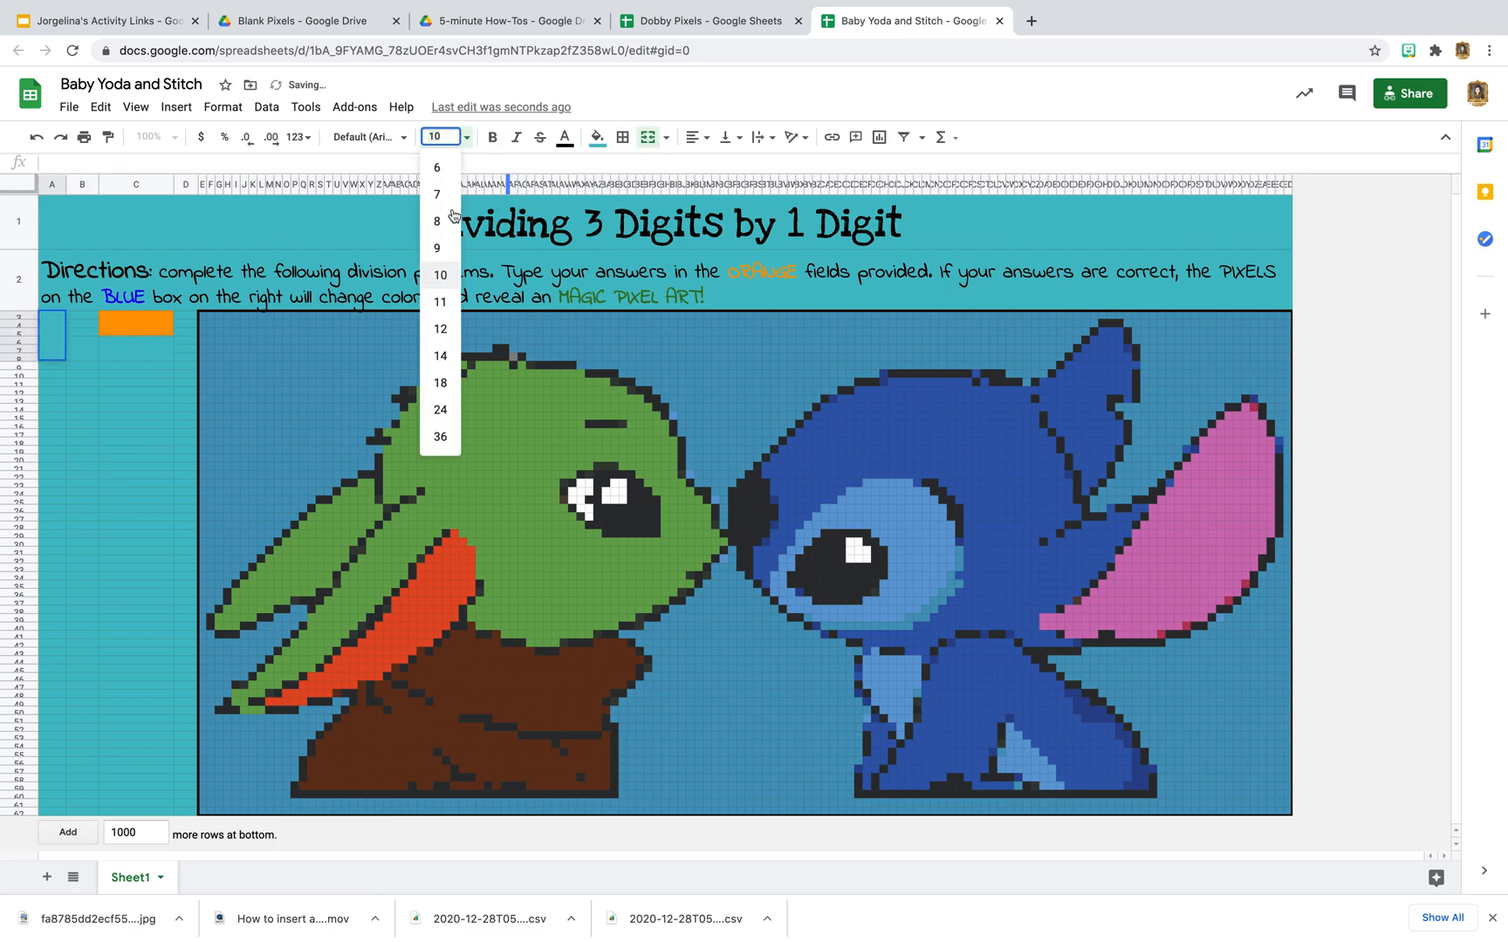
click(445, 384)
click(705, 140)
click(716, 169)
click(731, 137)
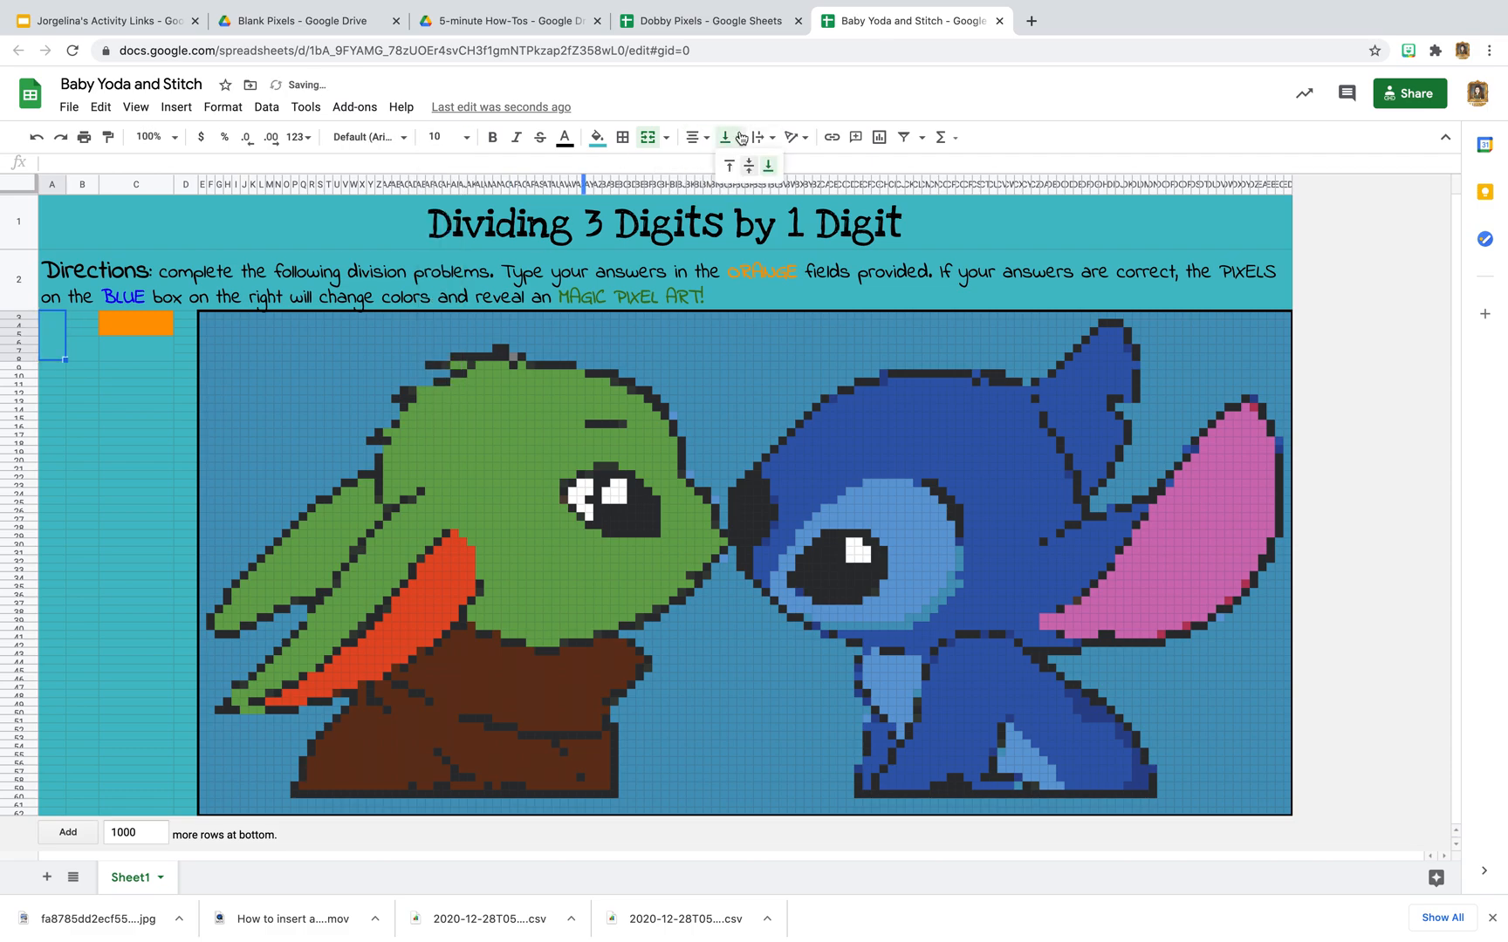
click(748, 177)
click(103, 425)
Set the font size of cells B3:C8 to 14.
drag(82, 351, 162, 325)
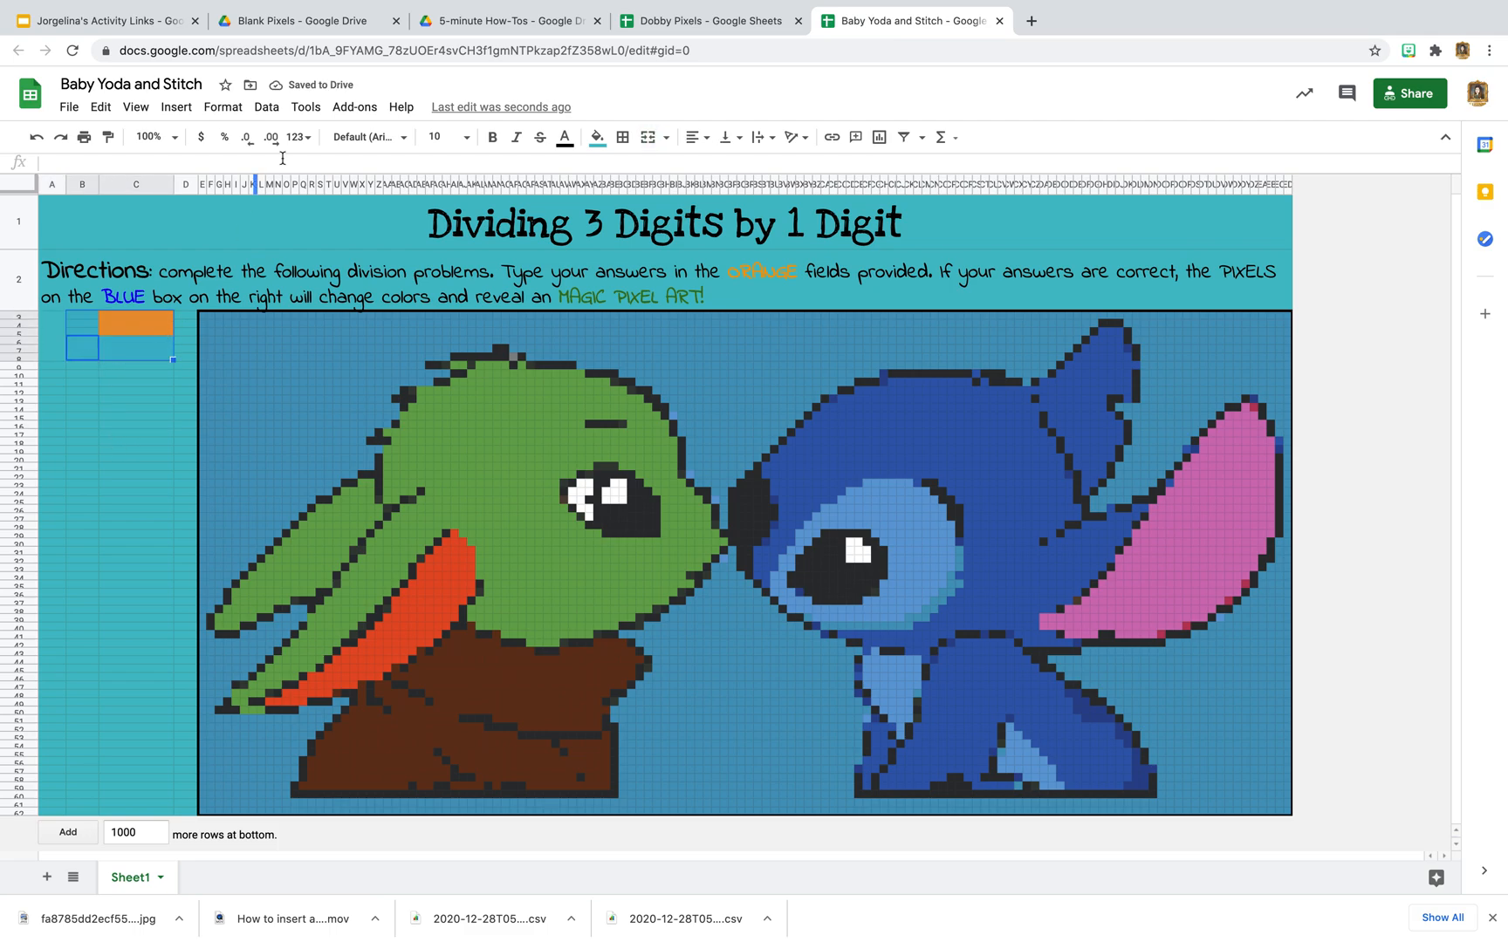
click(467, 137)
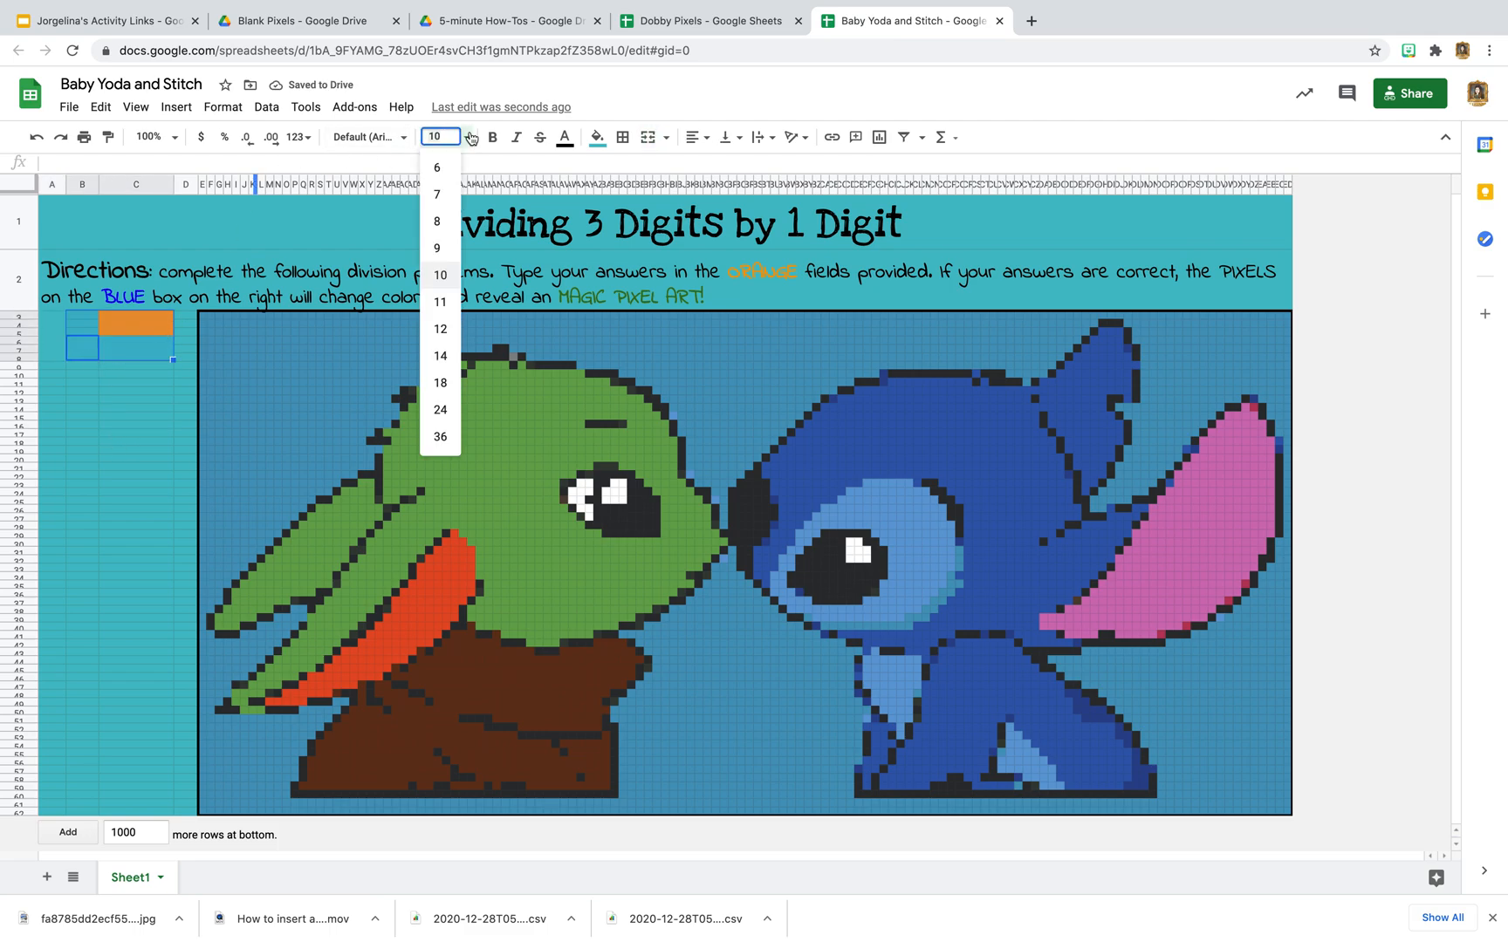
click(441, 356)
double_click(125, 353)
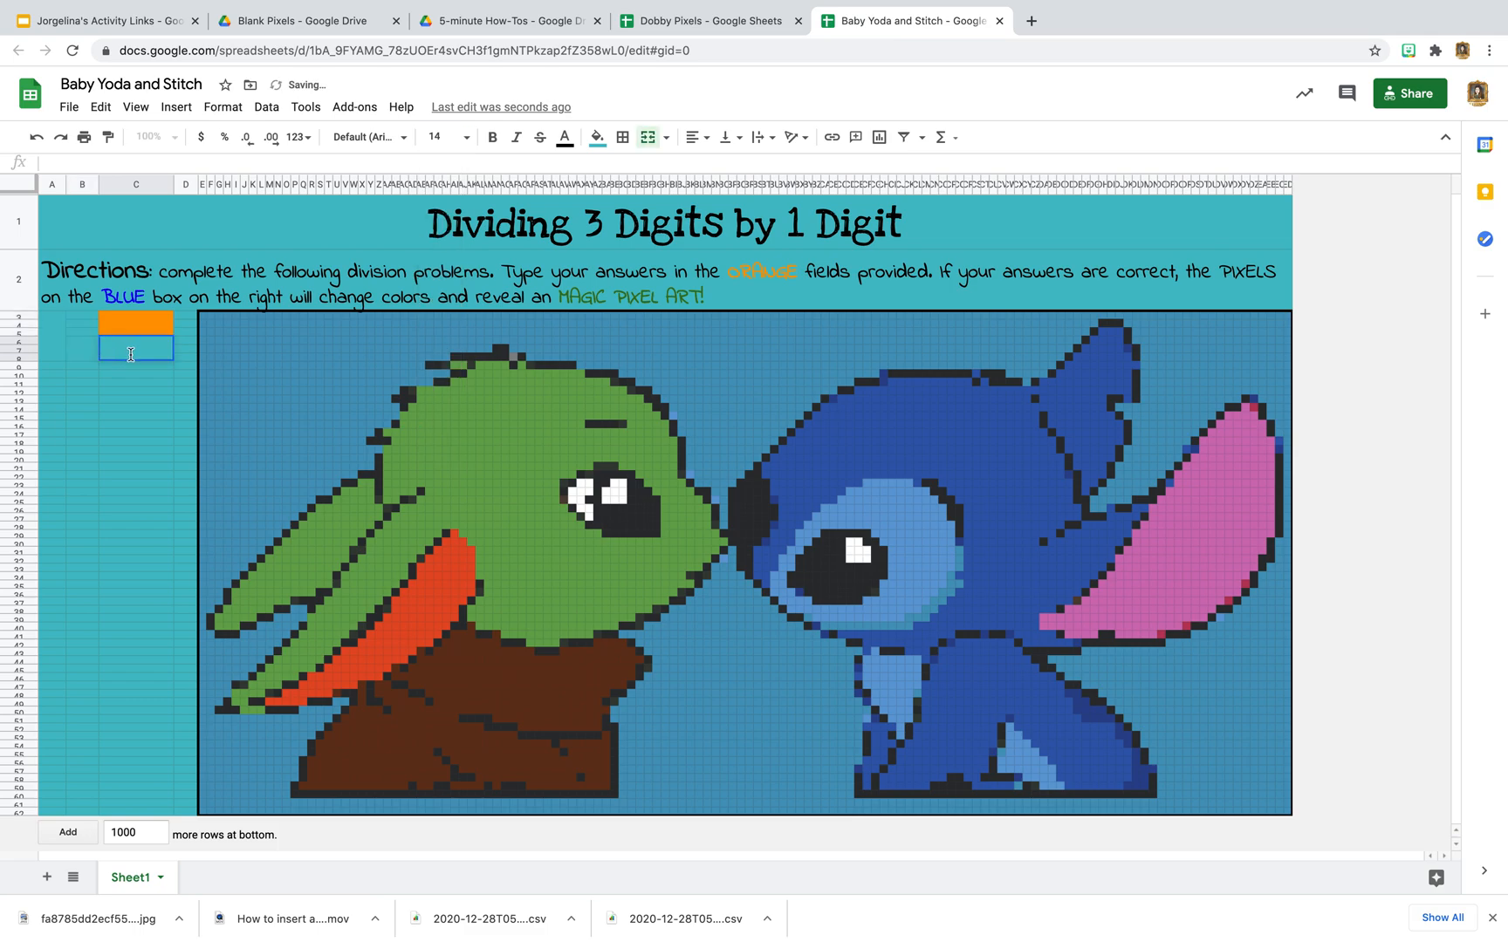
Center the contents of cells B3:C8 horizontally and align them to the middle vertically.
click(84, 315)
shift+click(161, 356)
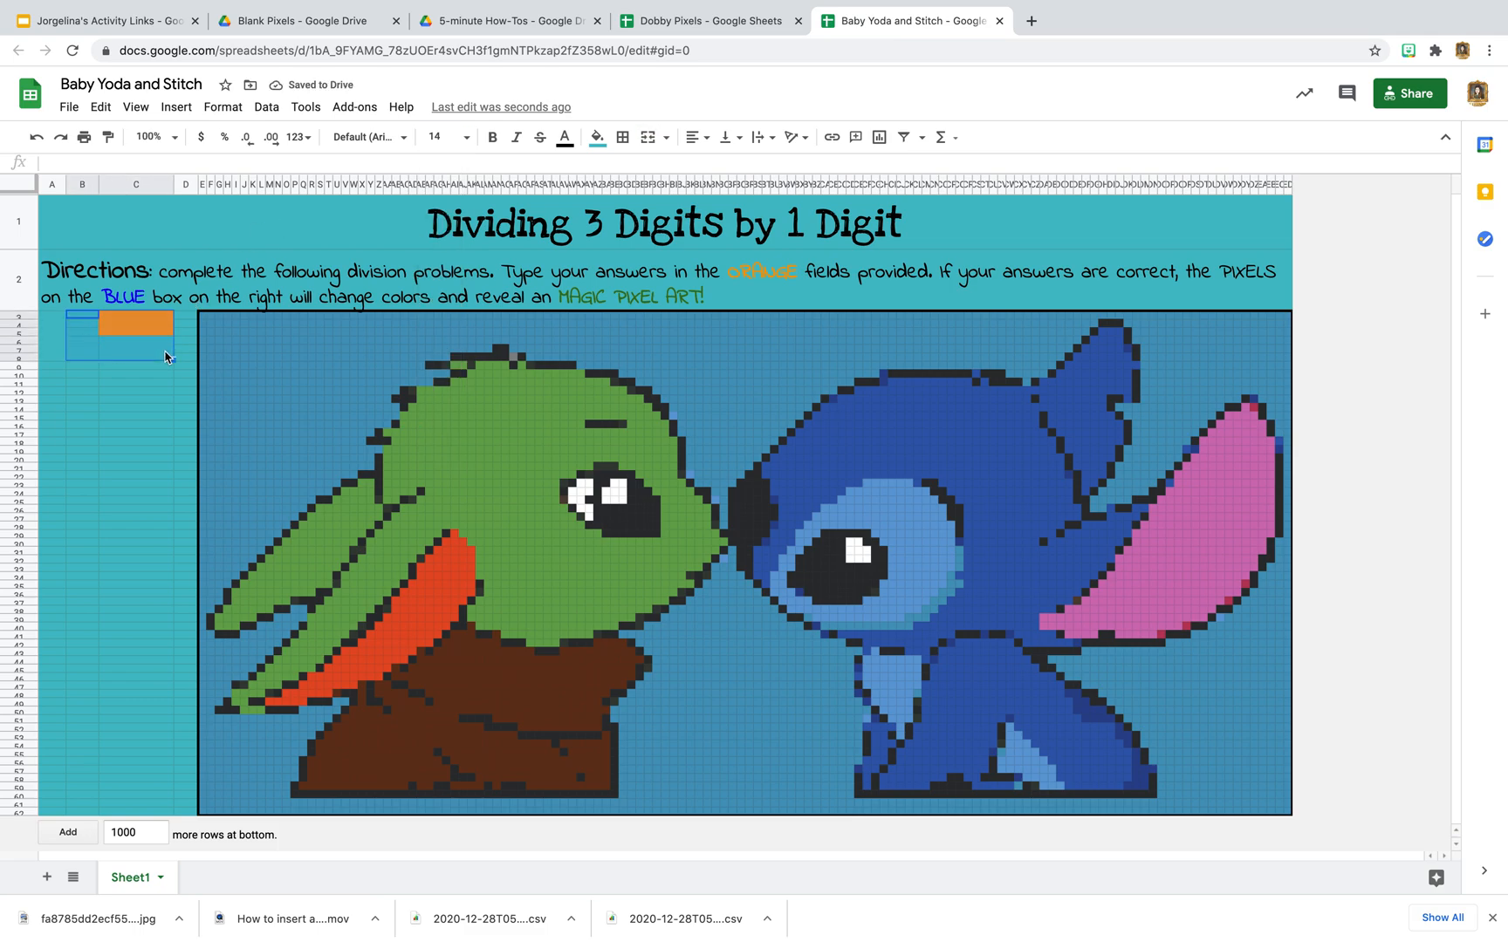
click(703, 139)
click(716, 172)
click(742, 142)
click(748, 176)
click(127, 392)
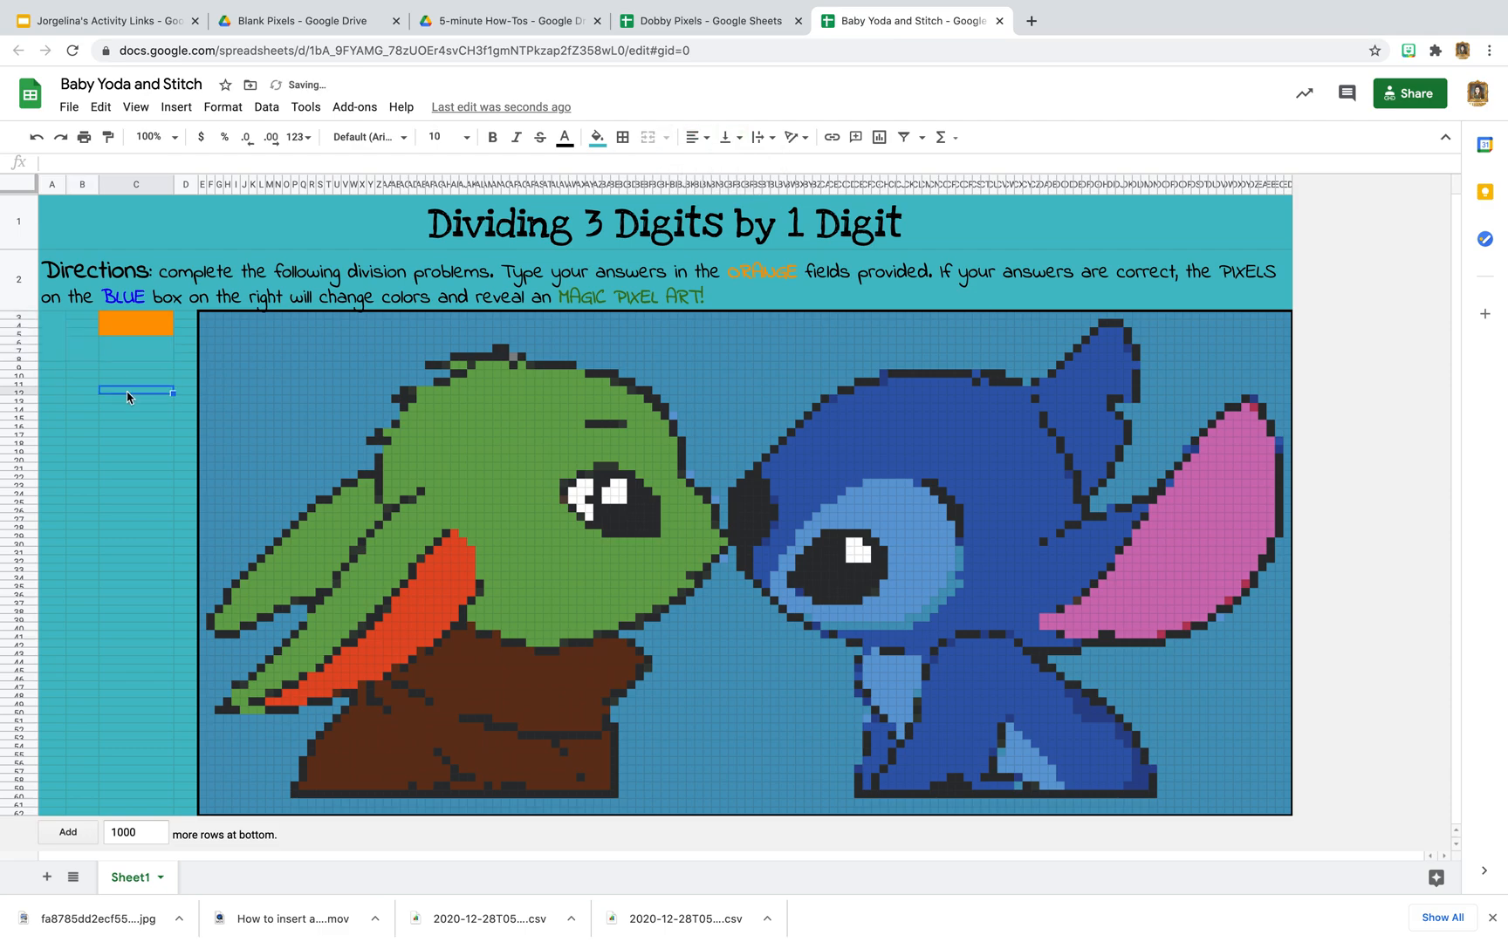
Set the merged A3:A8 cell's font size to 18 using a trial number 1, and clear the number.
double_click(51, 334)
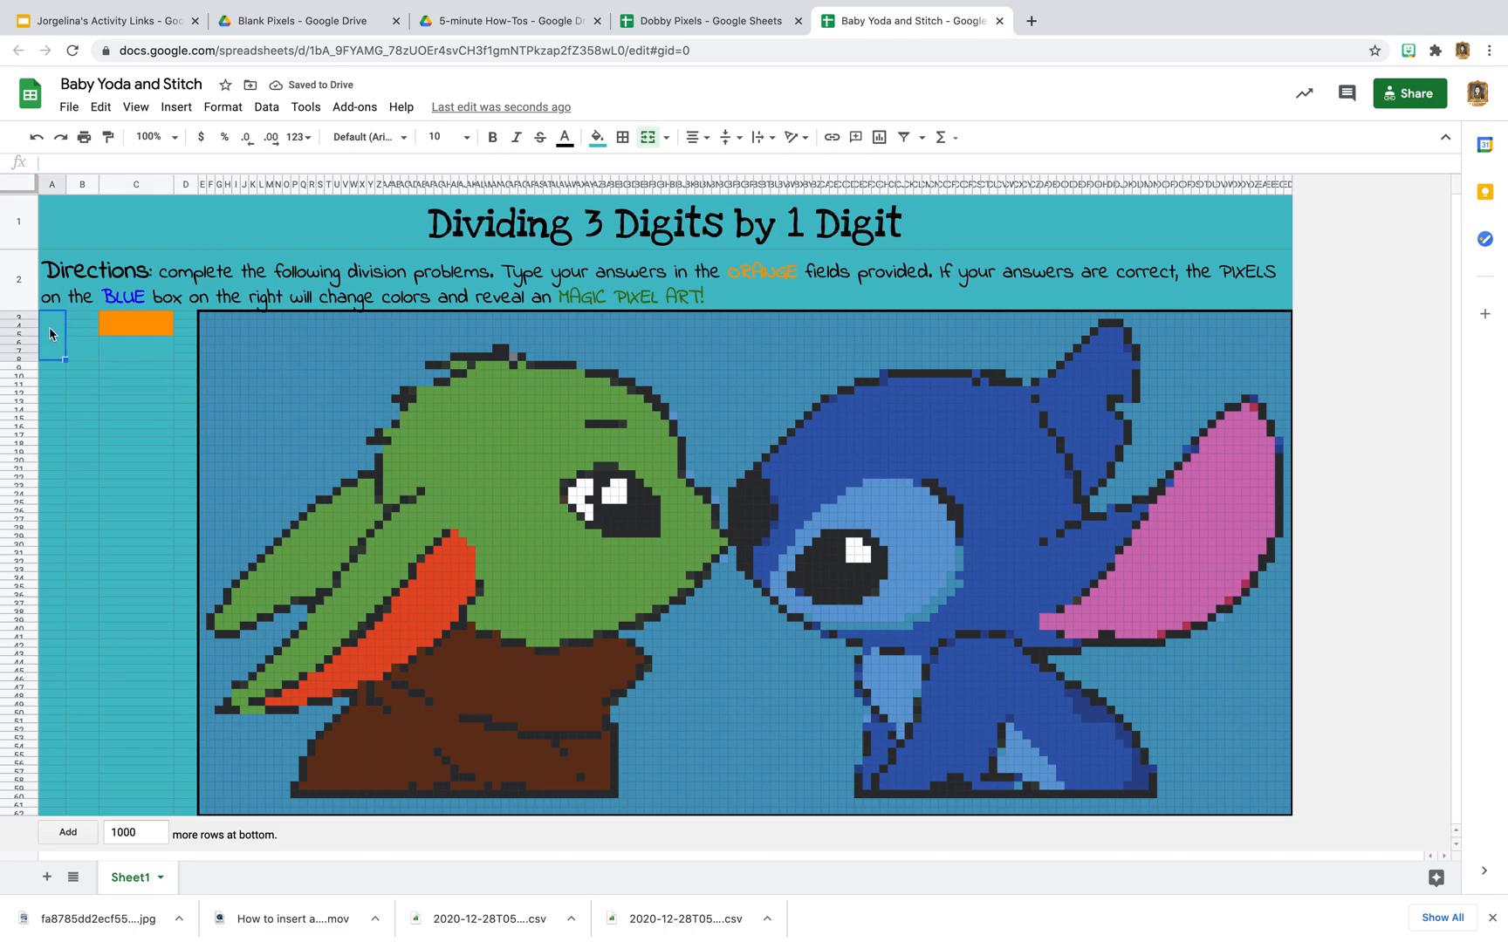
click(80, 492)
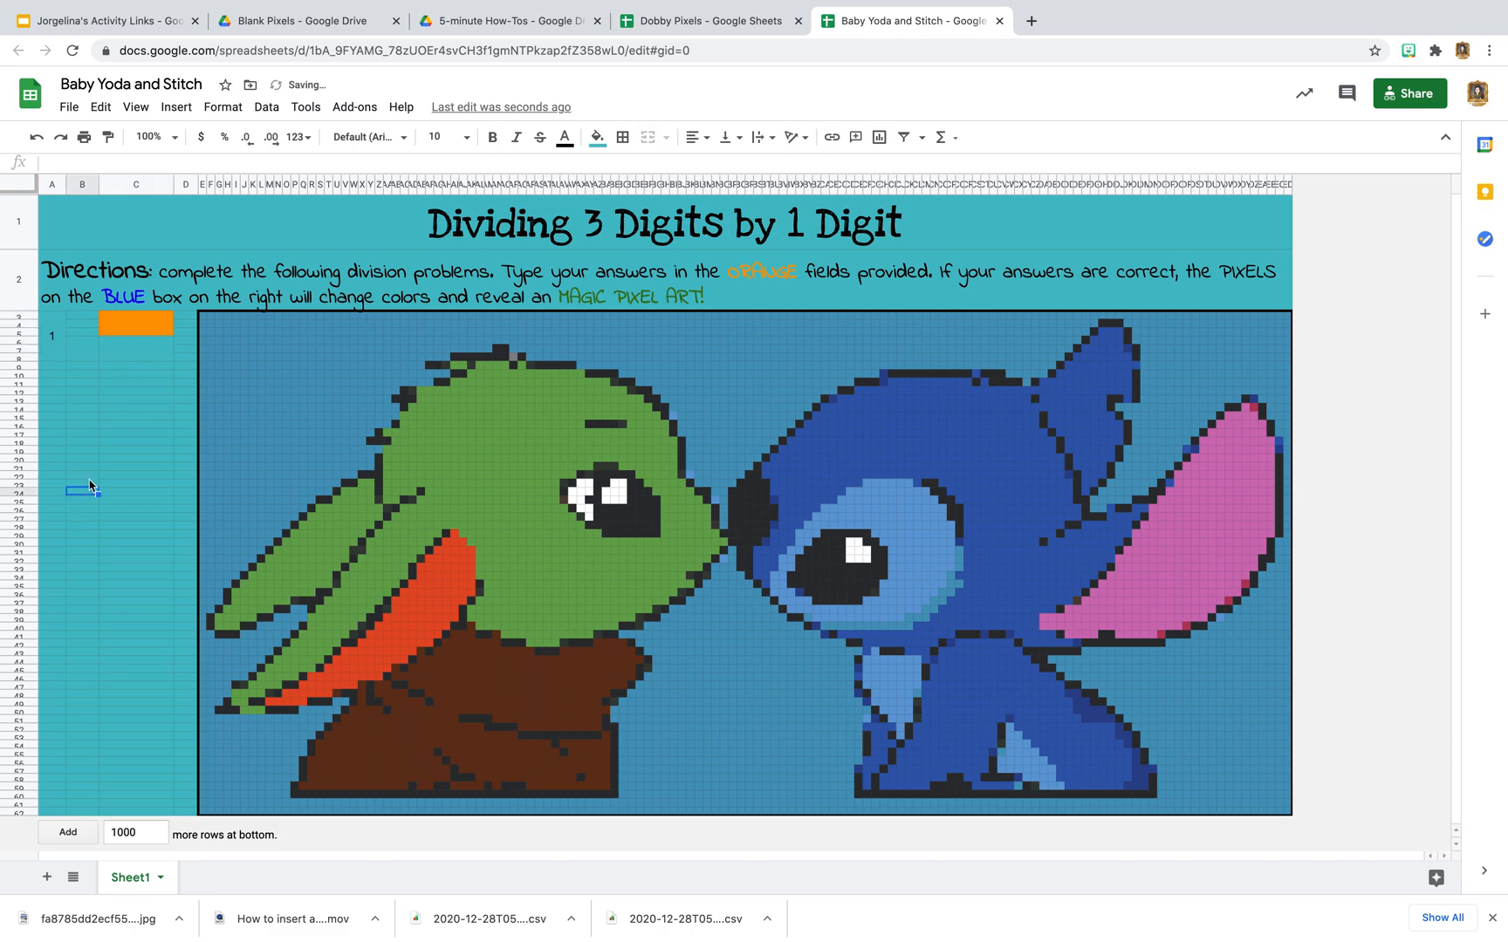
click(49, 323)
click(468, 138)
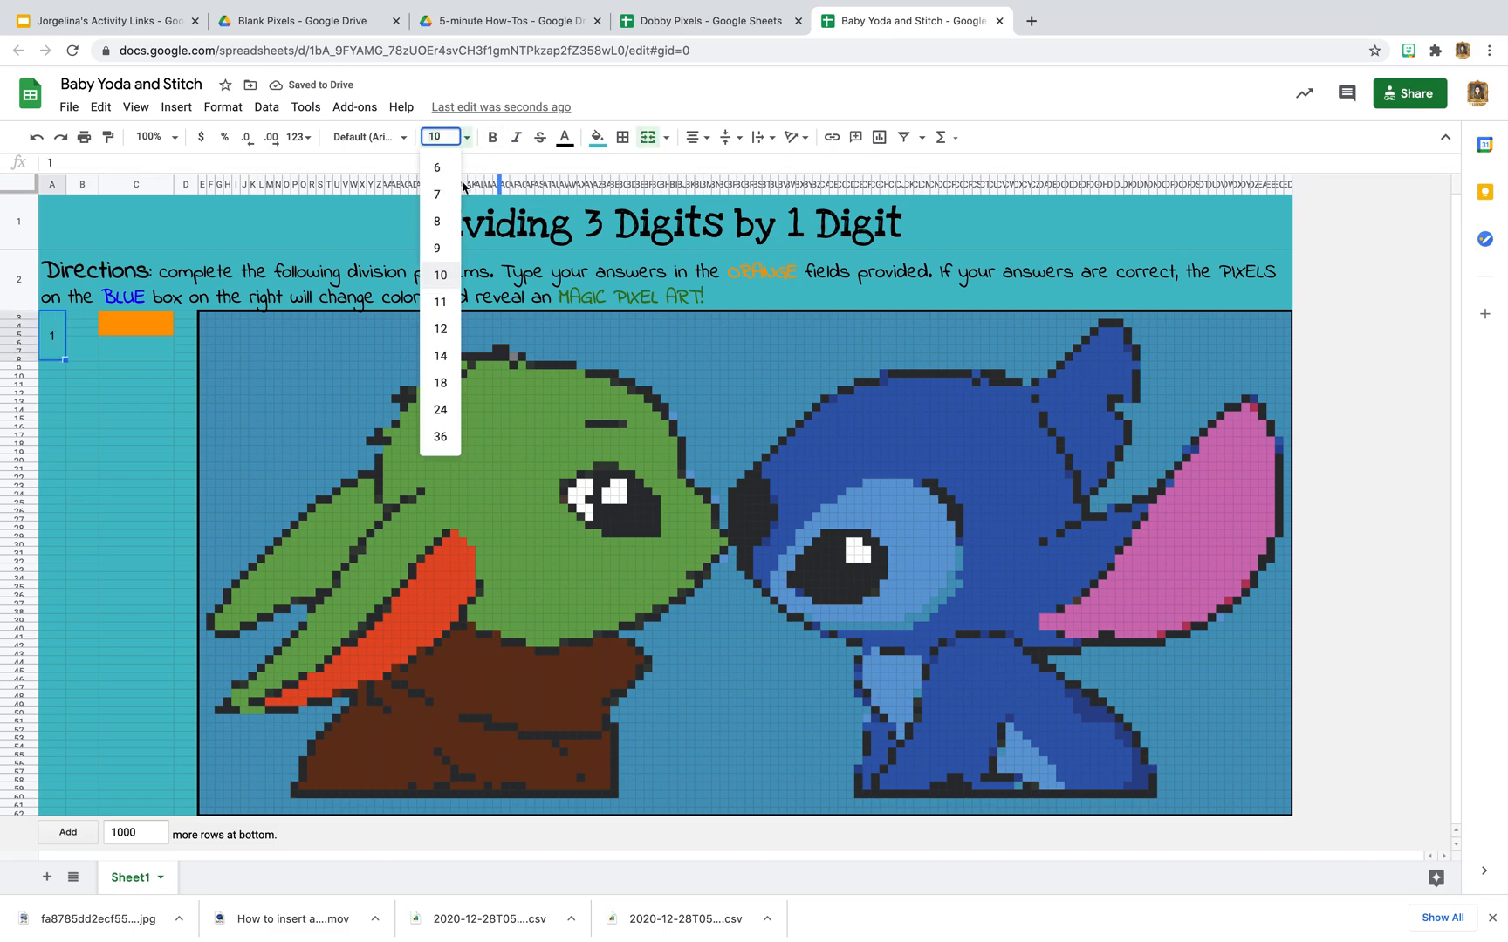
click(440, 383)
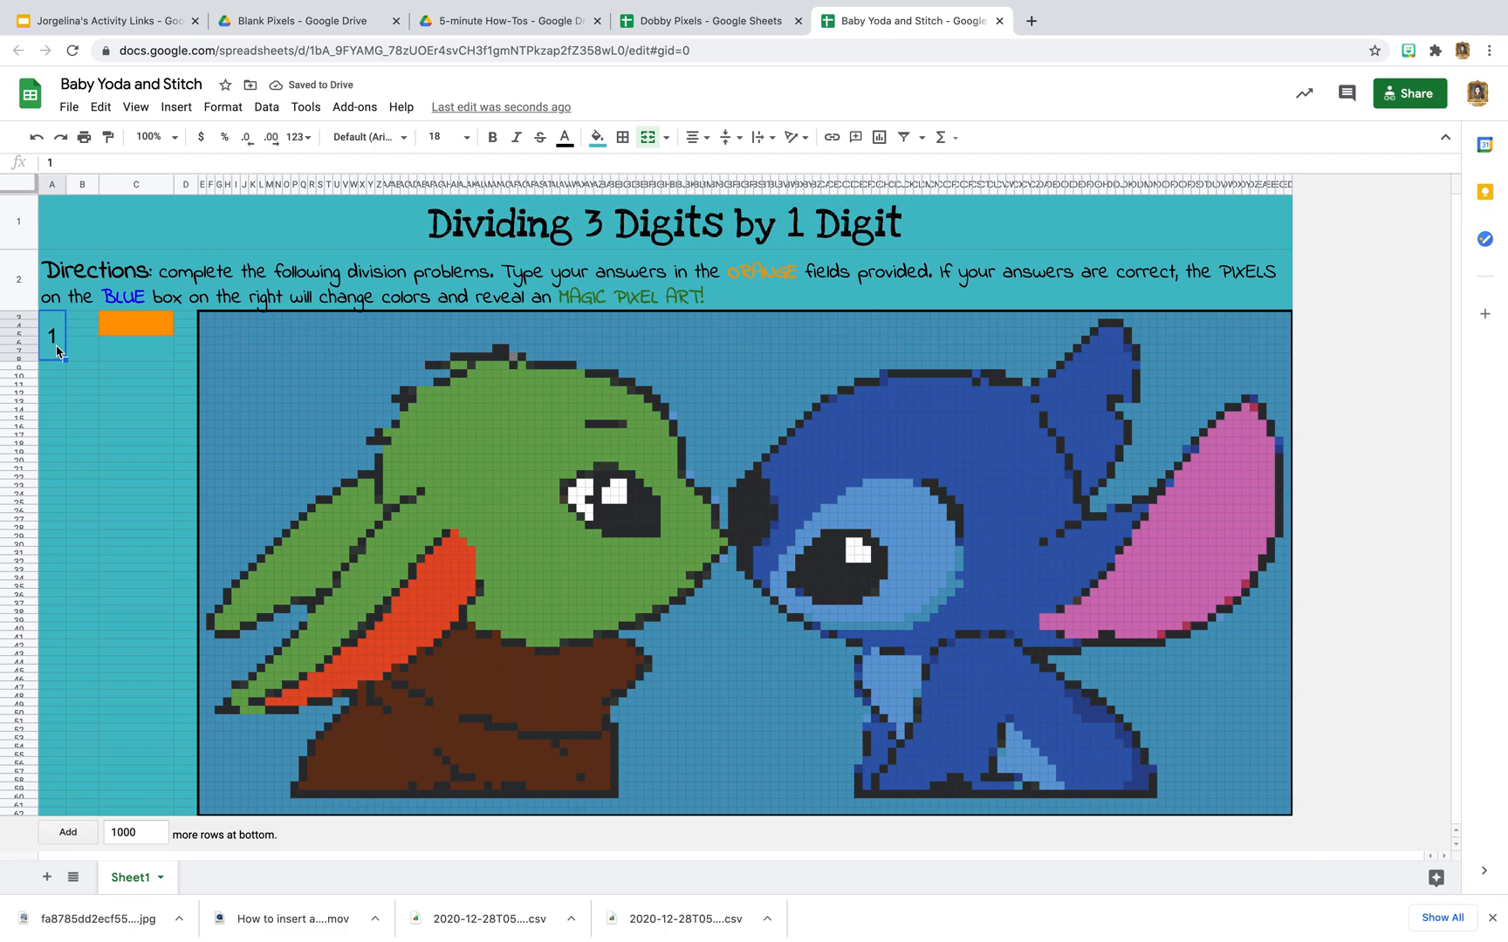
key(BackSpace)
click(82, 449)
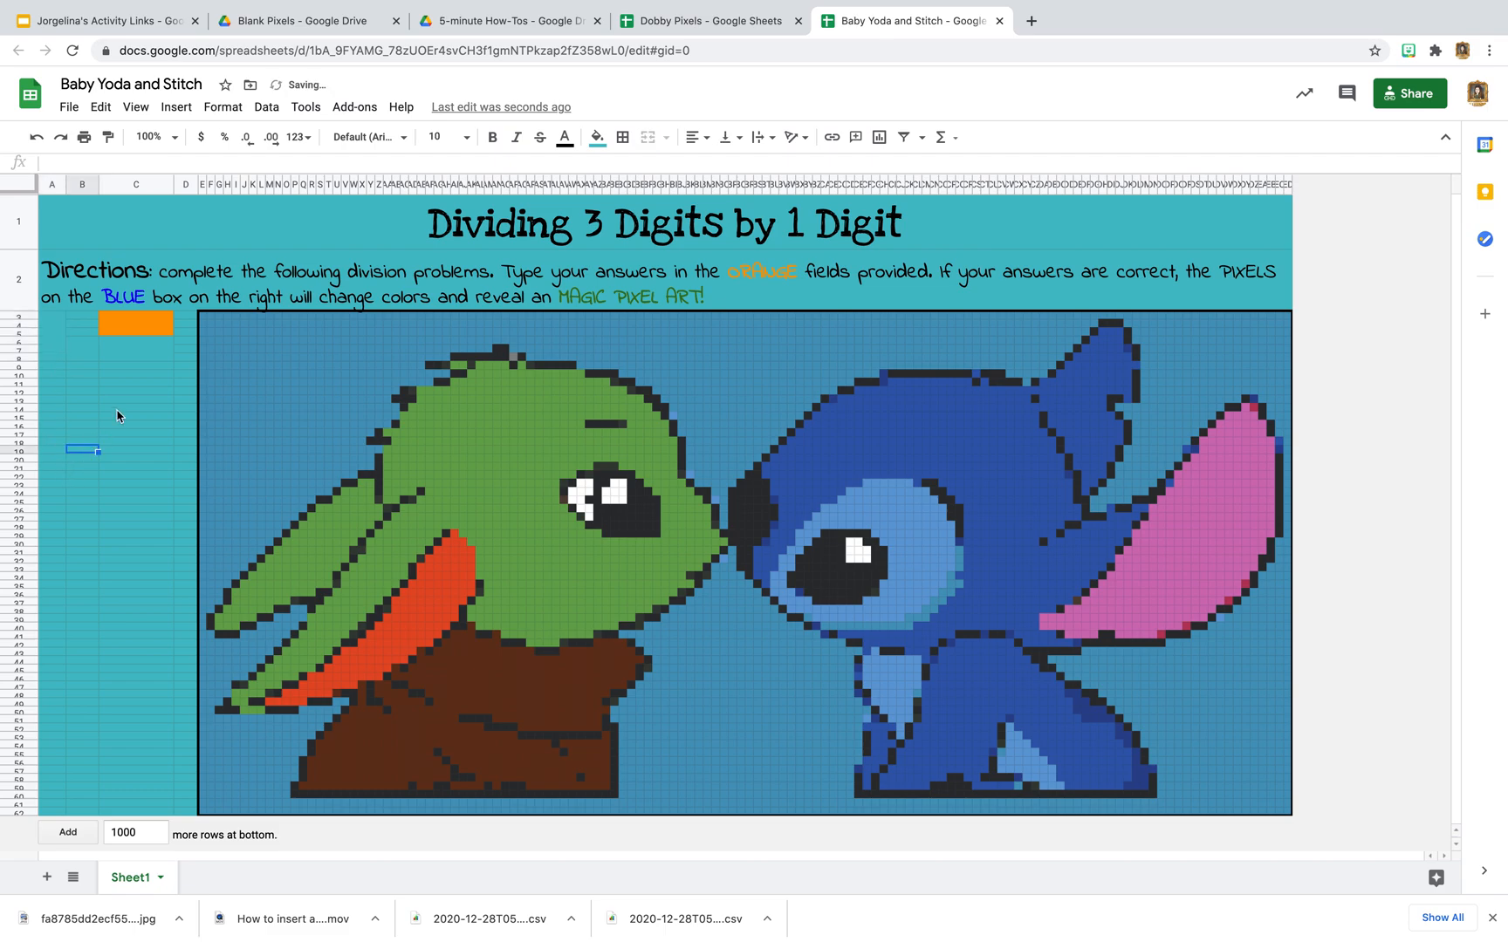
Add thick black left and top borders to the merged dividend cell C6:C8 beneath the orange answer cell.
click(125, 354)
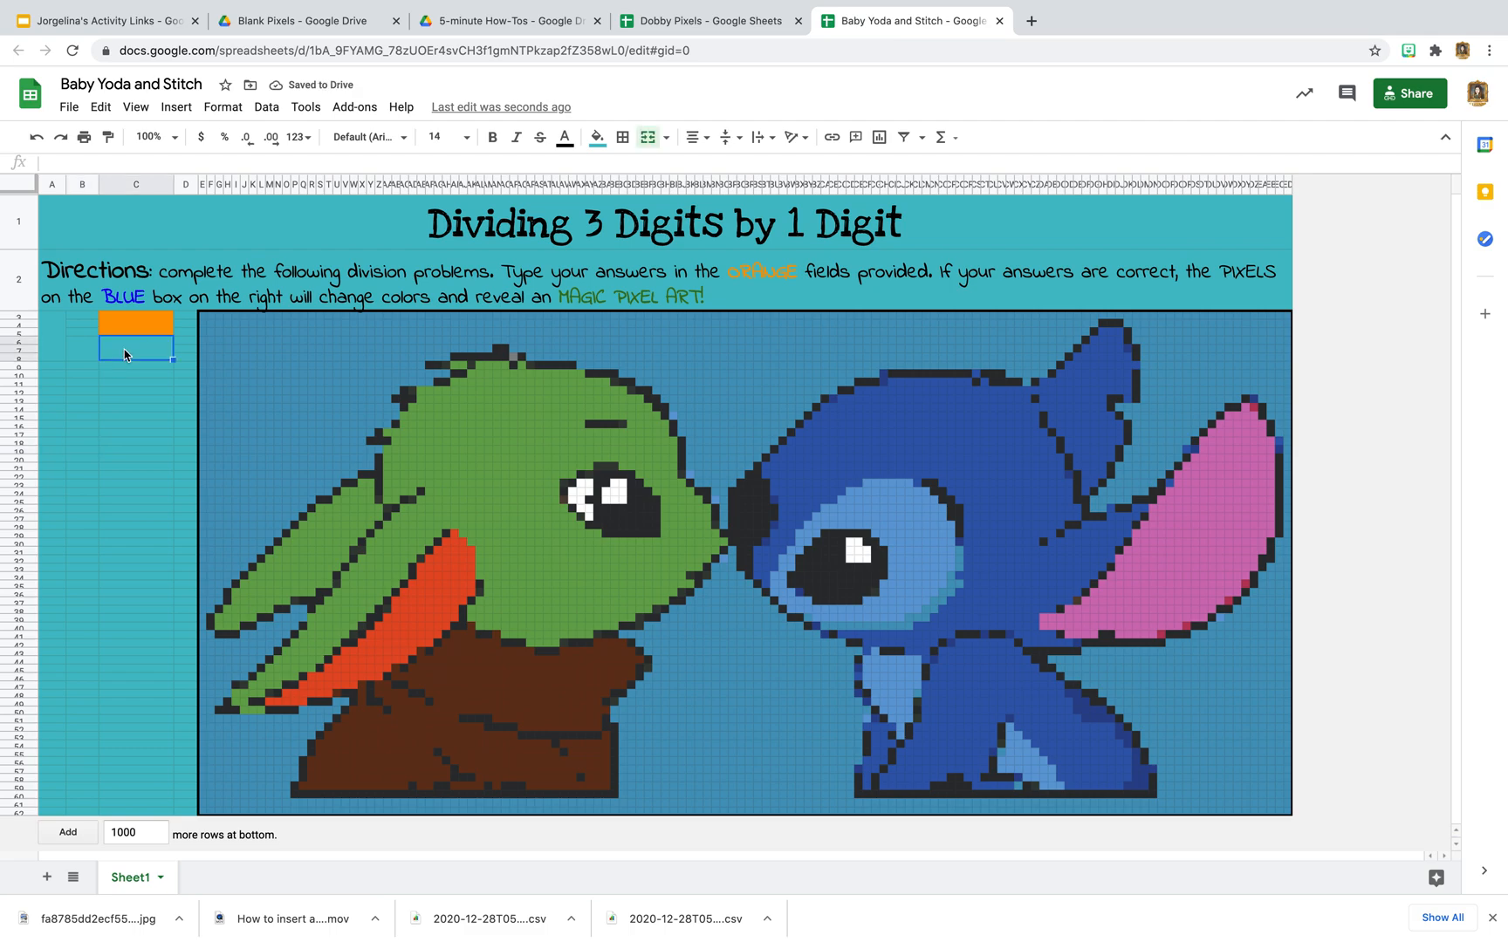
click(623, 140)
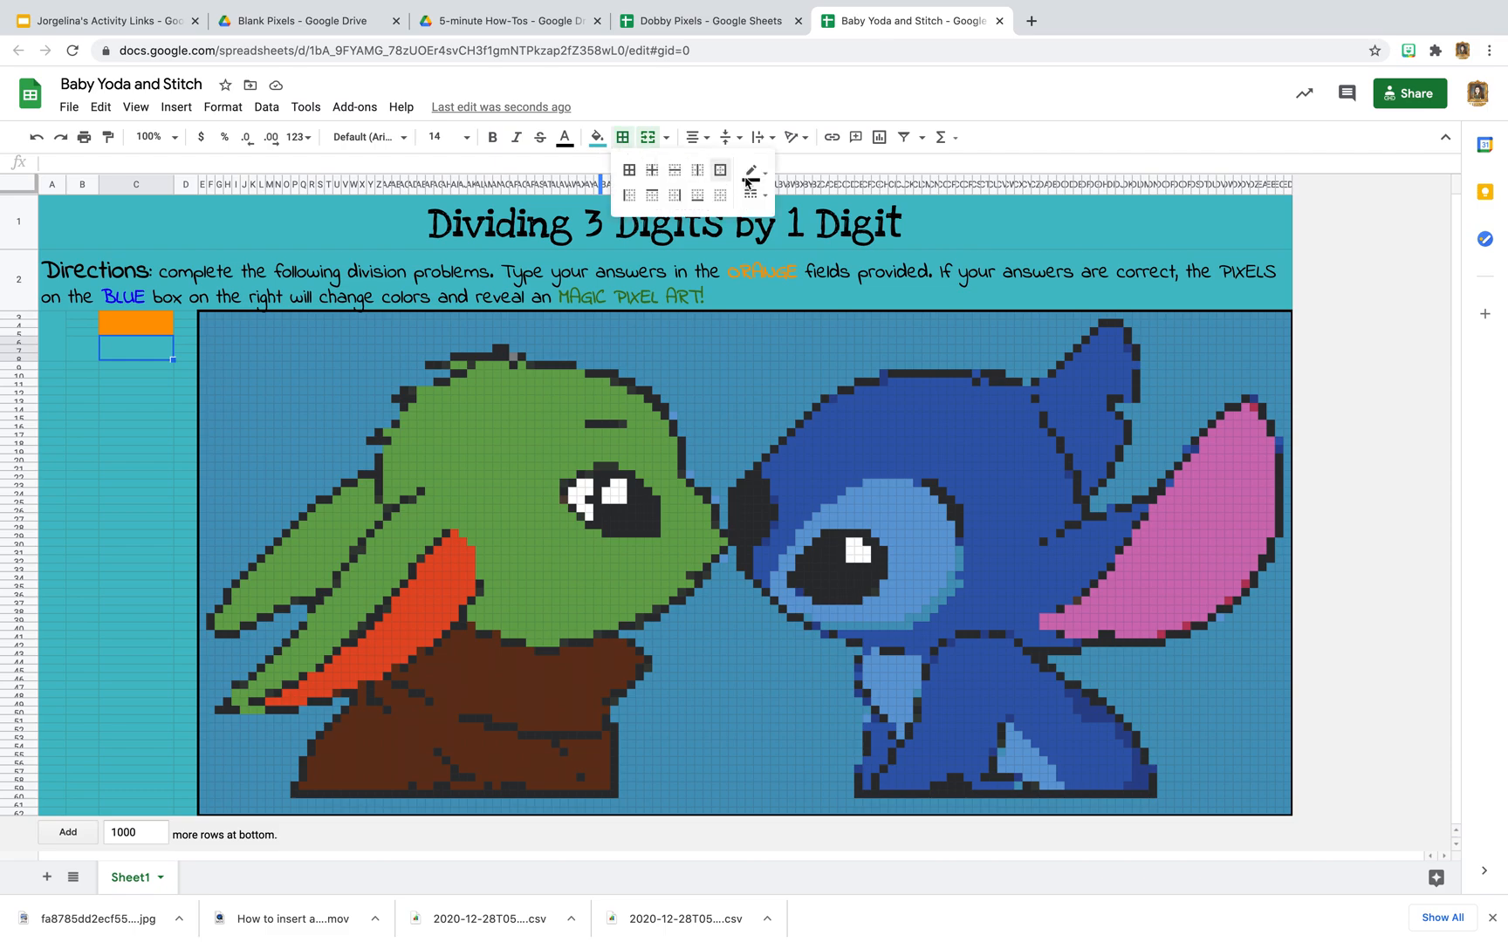
click(765, 199)
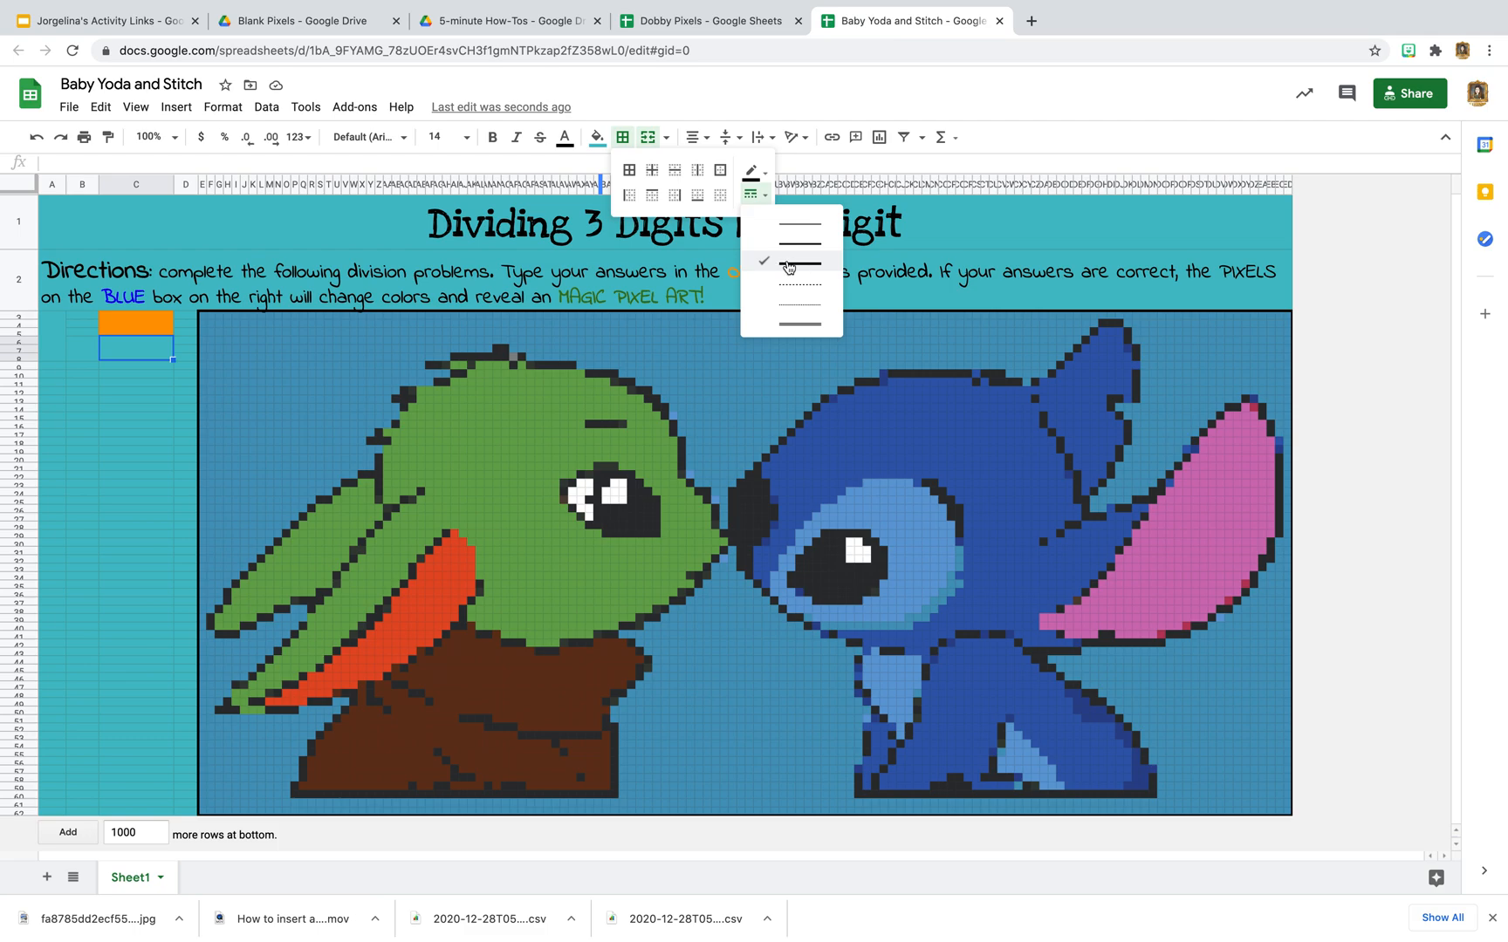
click(754, 177)
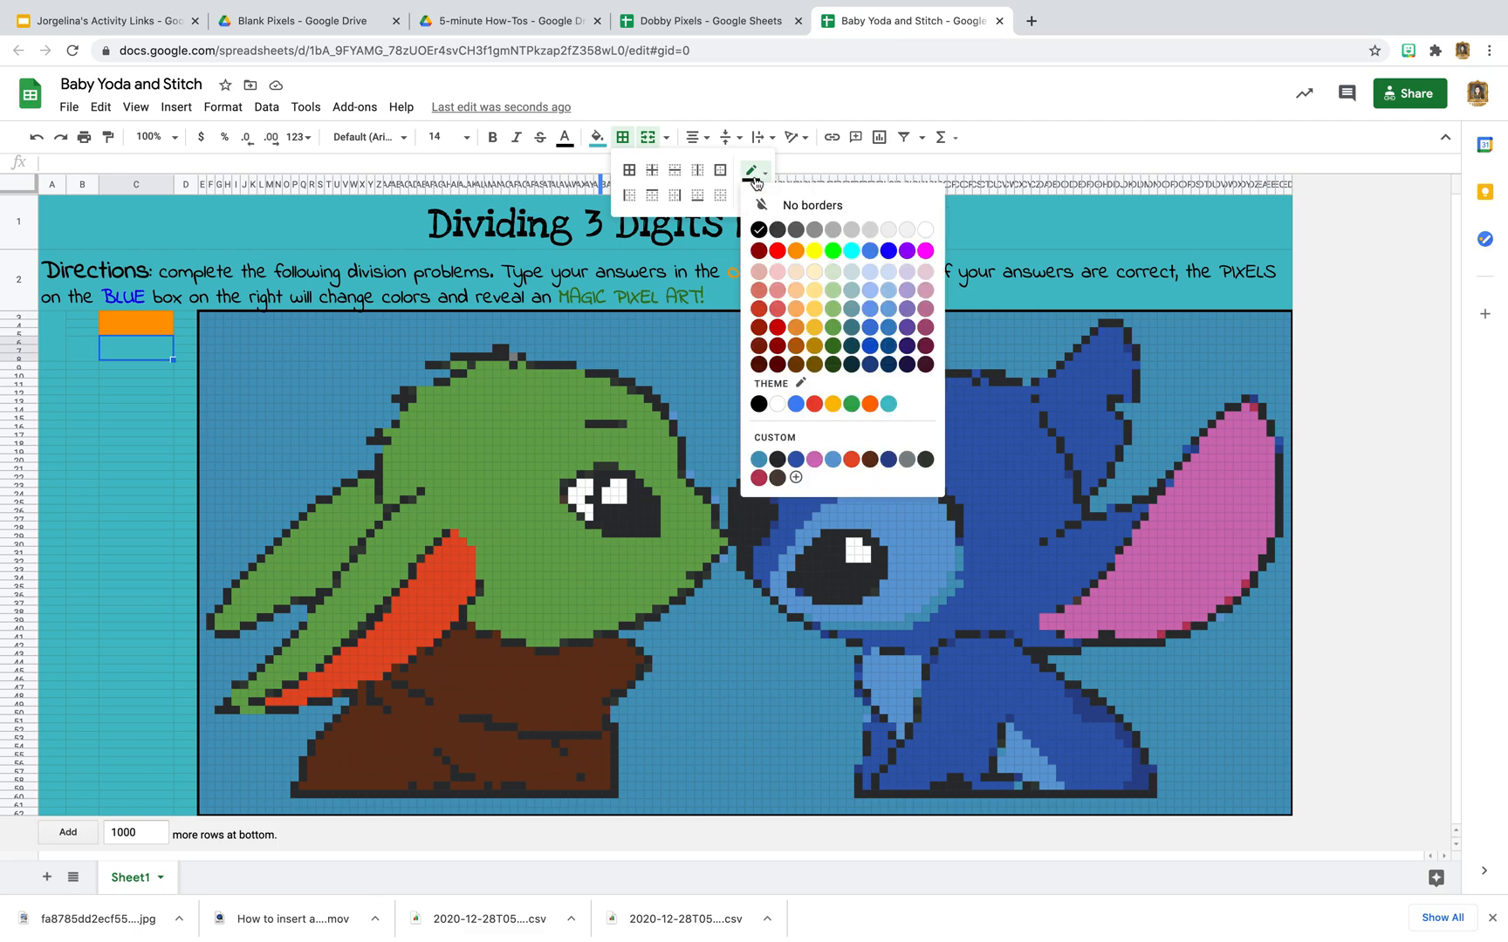
click(755, 179)
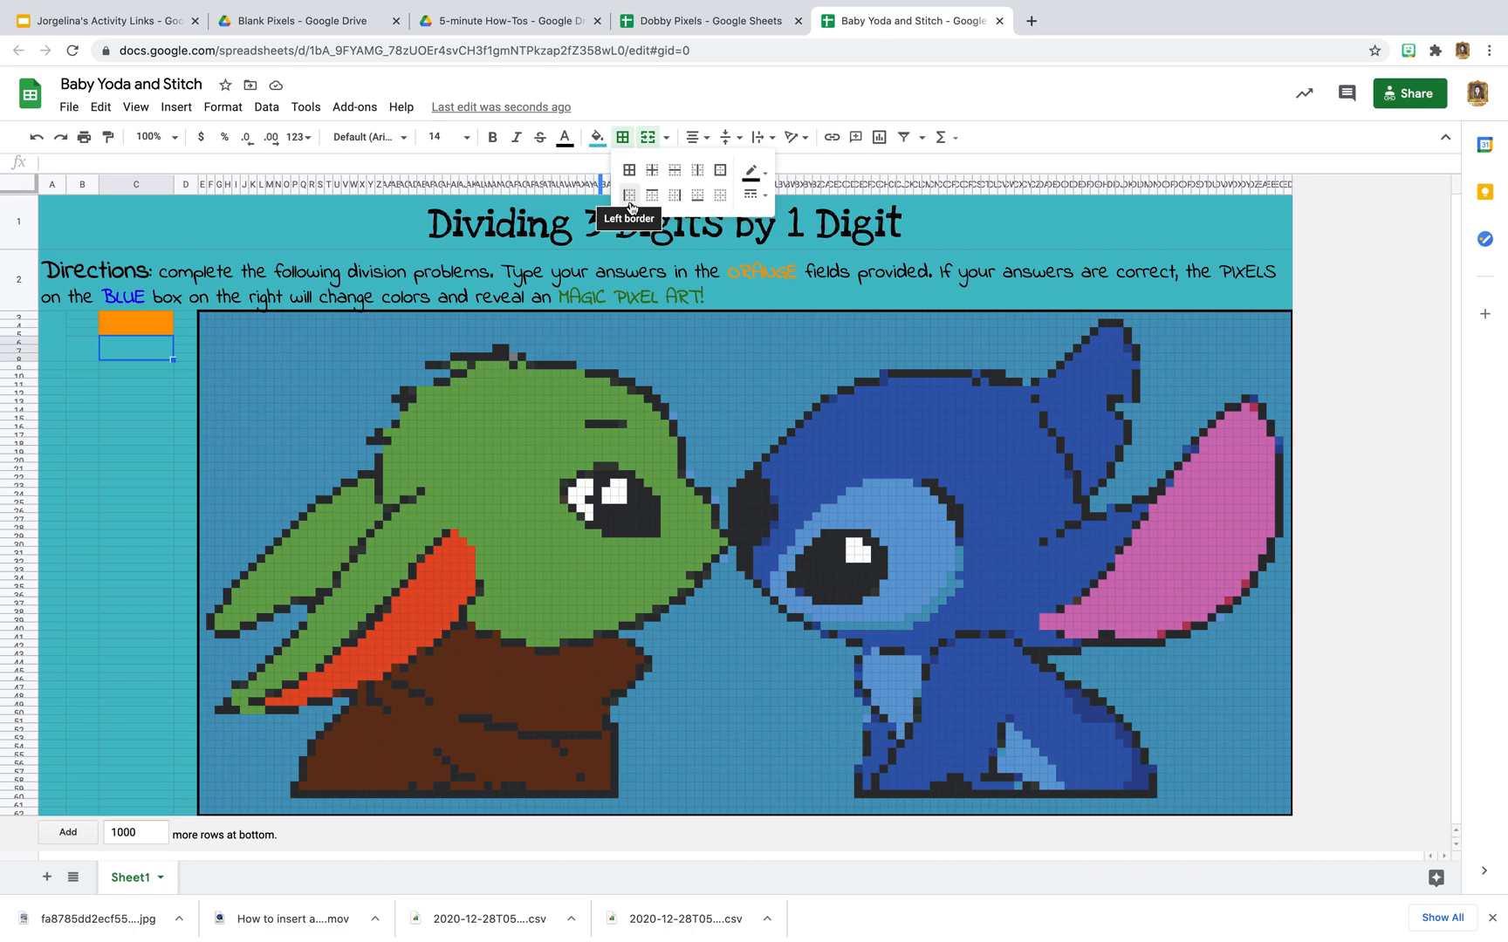
click(652, 195)
click(141, 405)
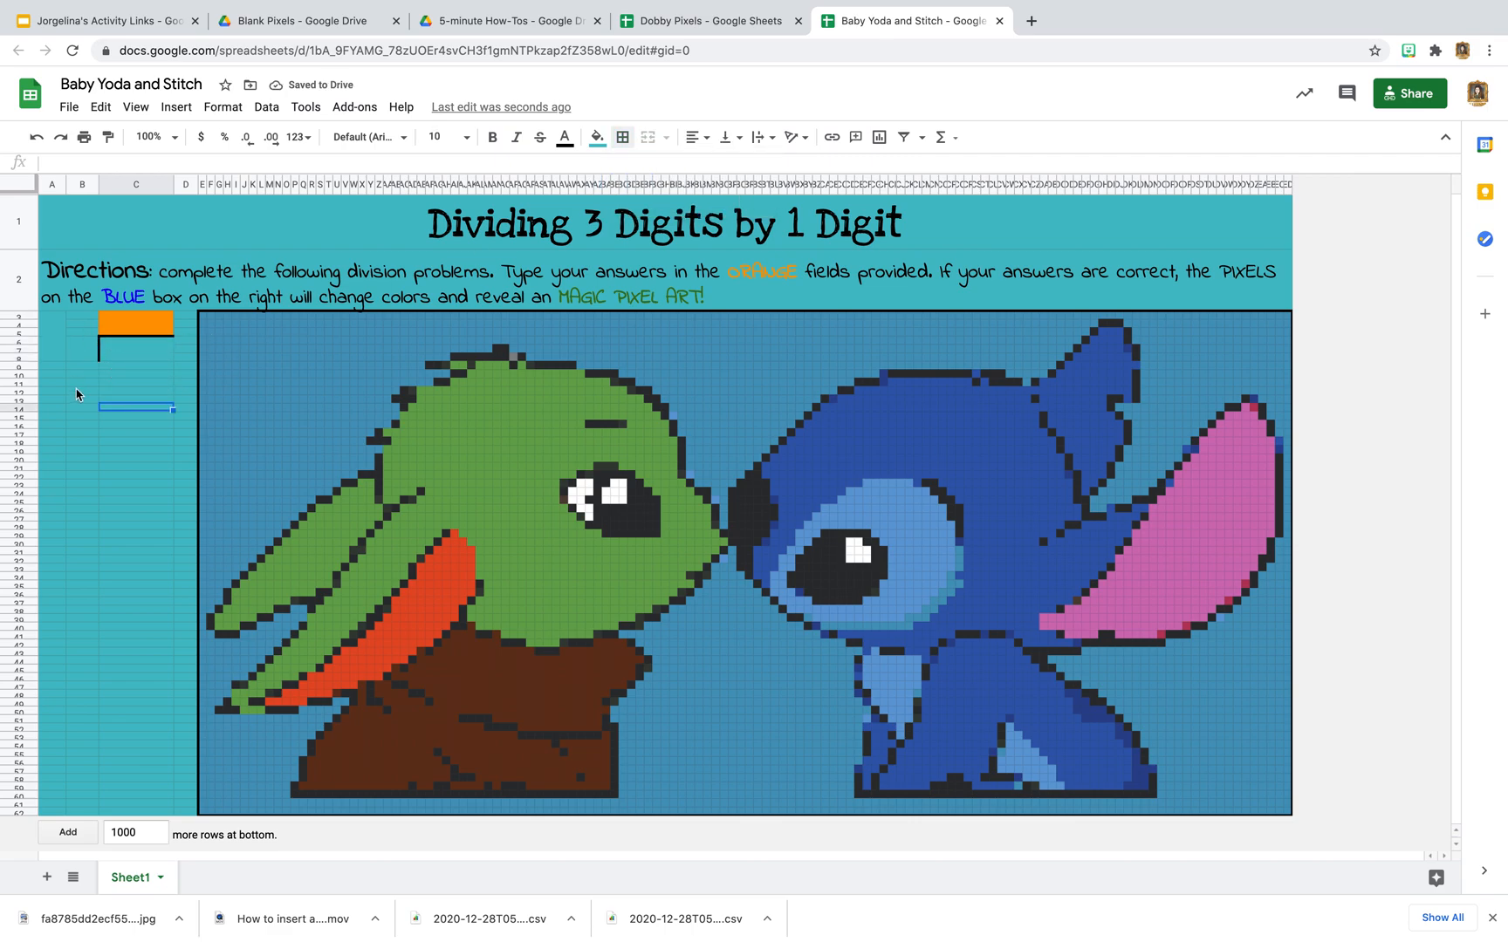
Copy the division problem block A3:C8 and paste it starting at A10.
click(143, 327)
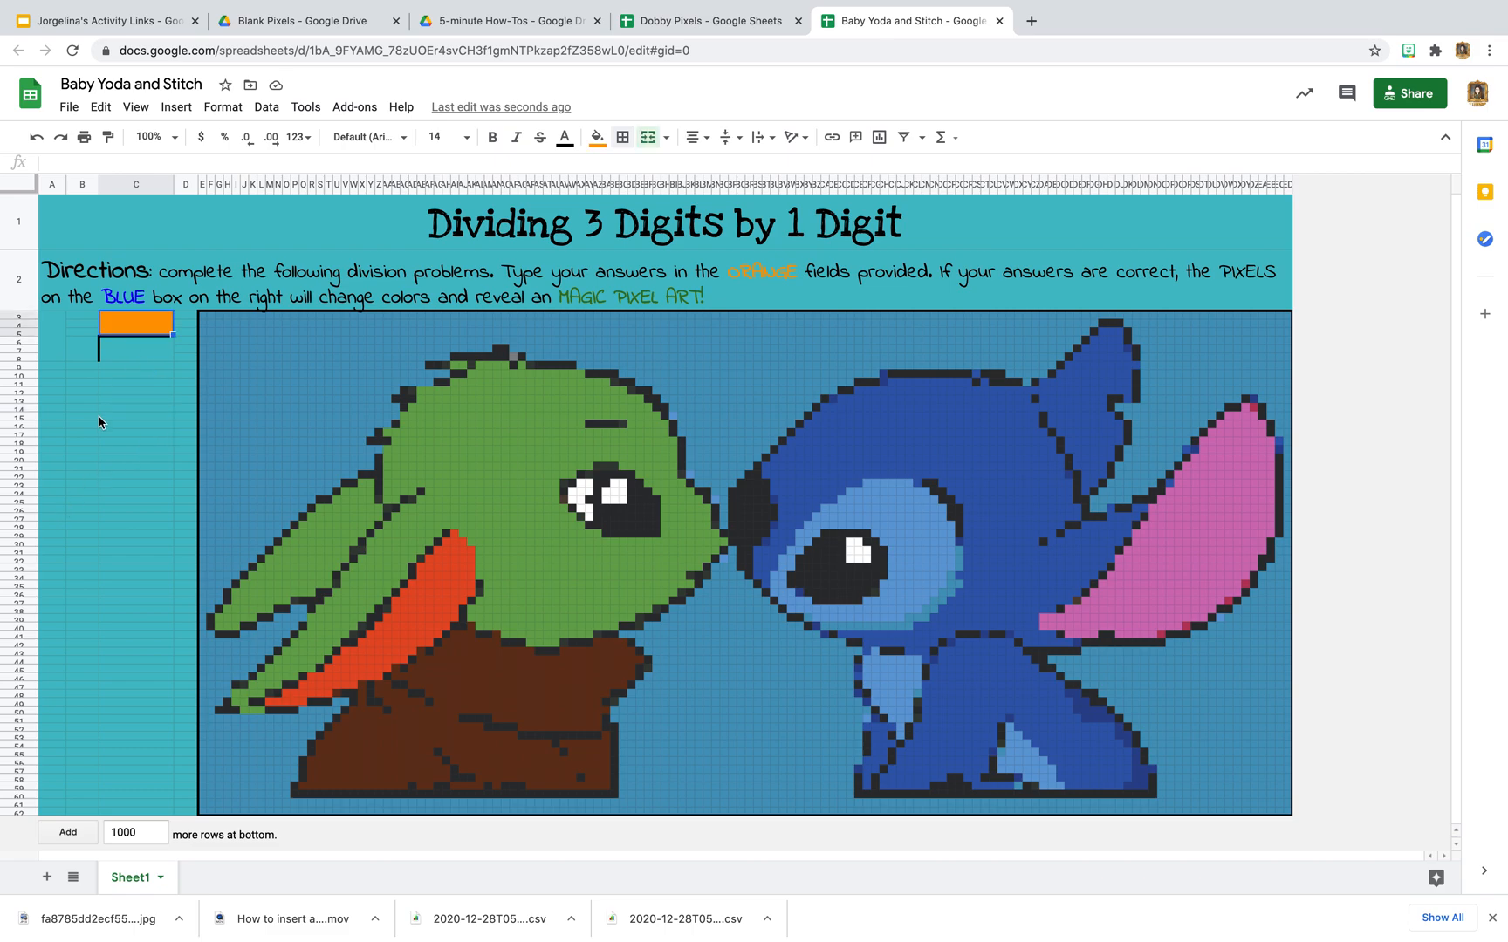
click(60, 358)
shift+click(150, 358)
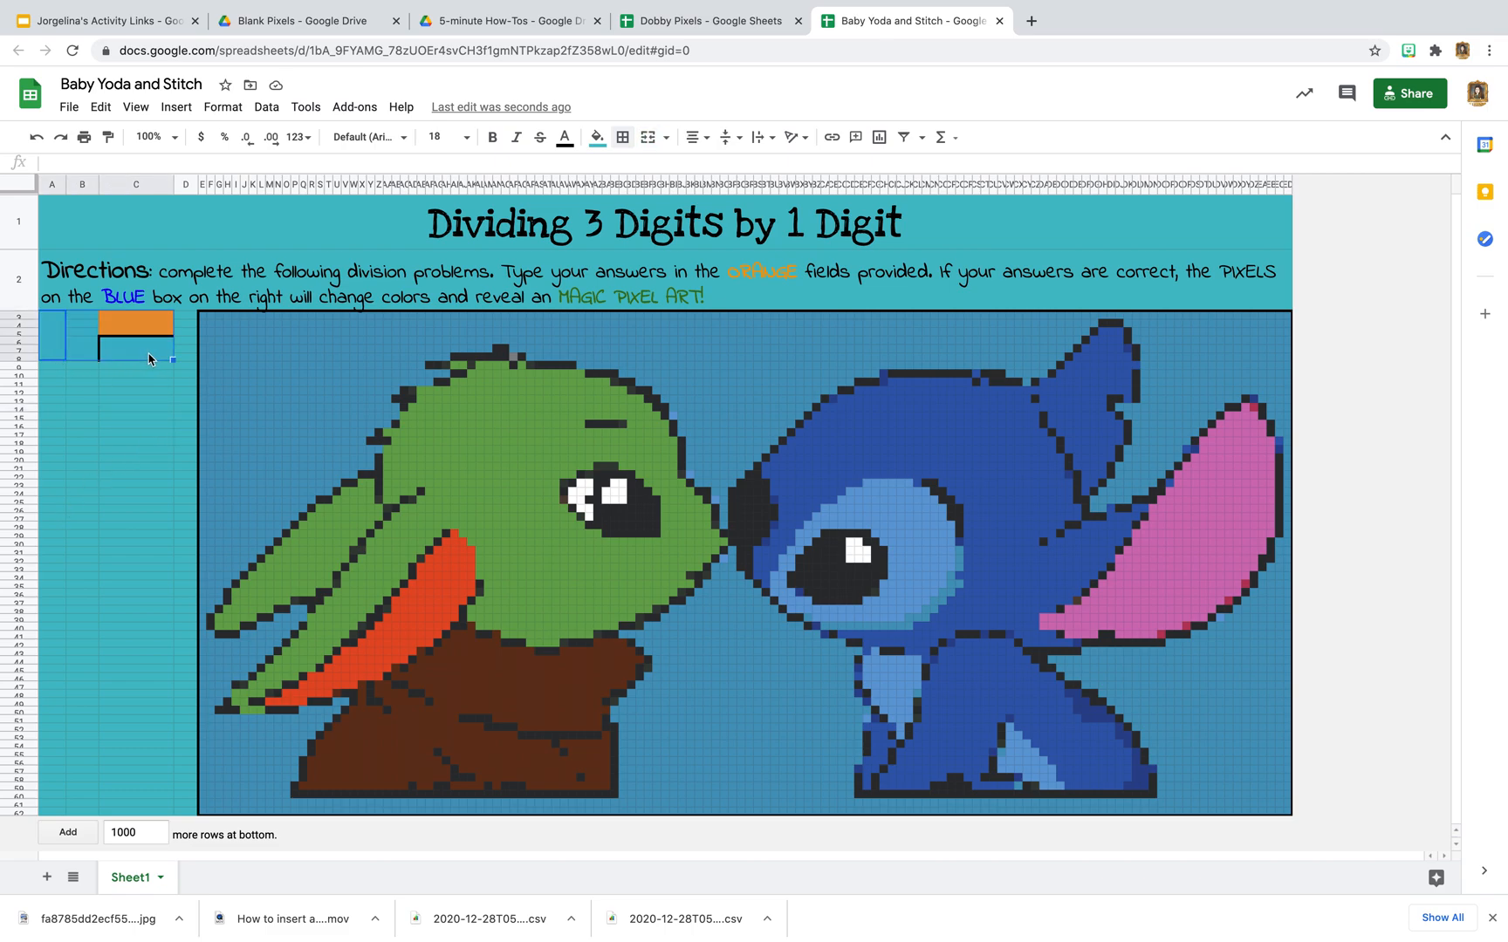
click(52, 378)
key(ctrl+v)
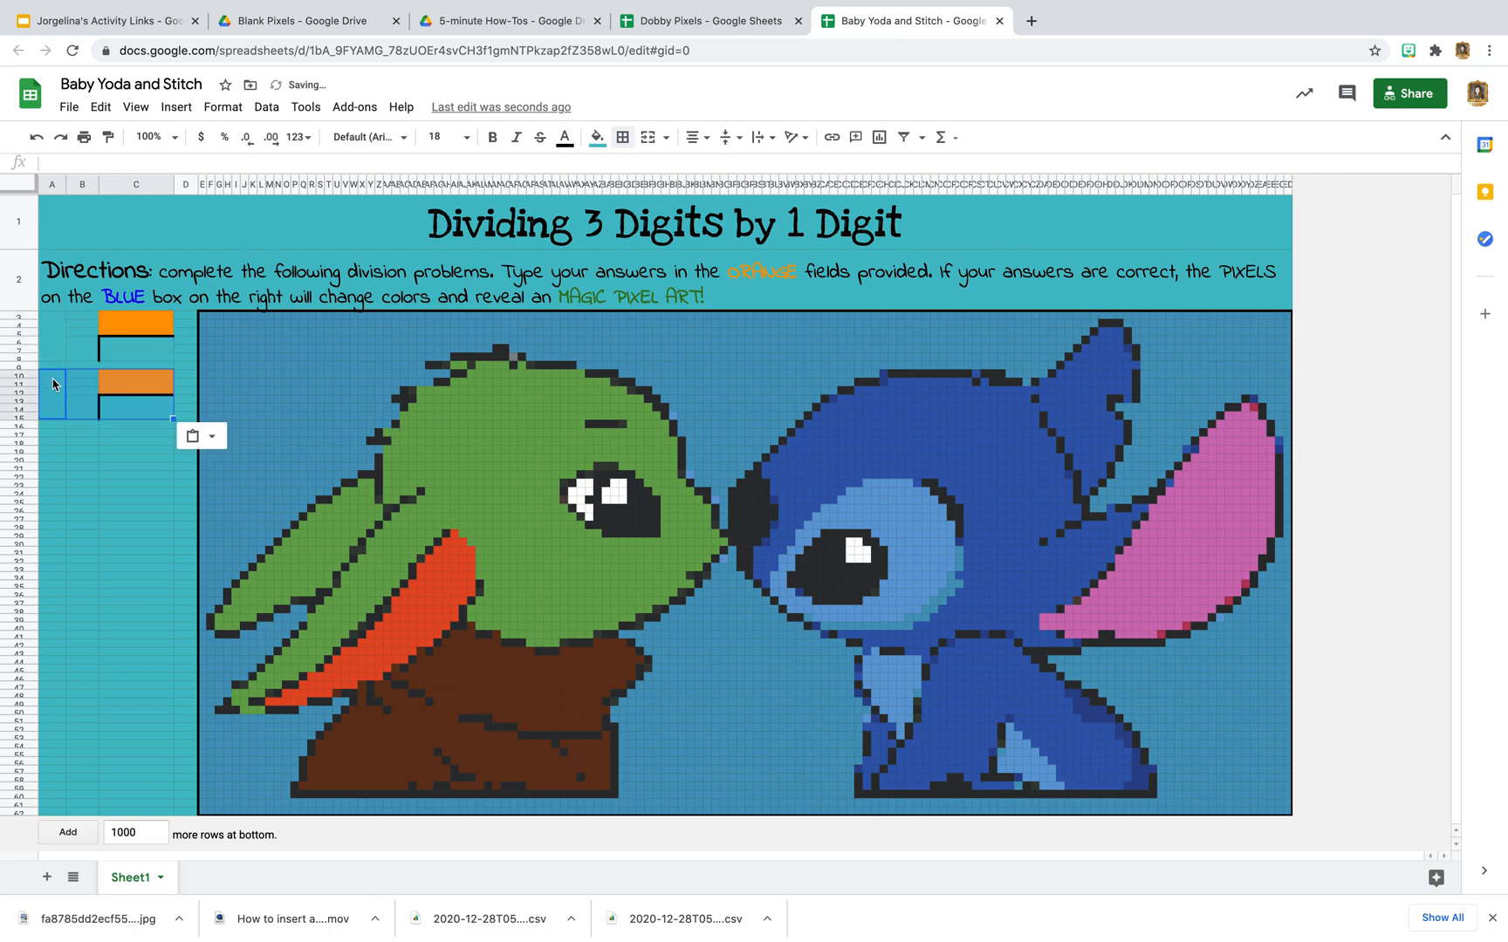
Paste the copied problem block starting at A17, A24, A31, A38, A45, A52 and A59.
click(51, 433)
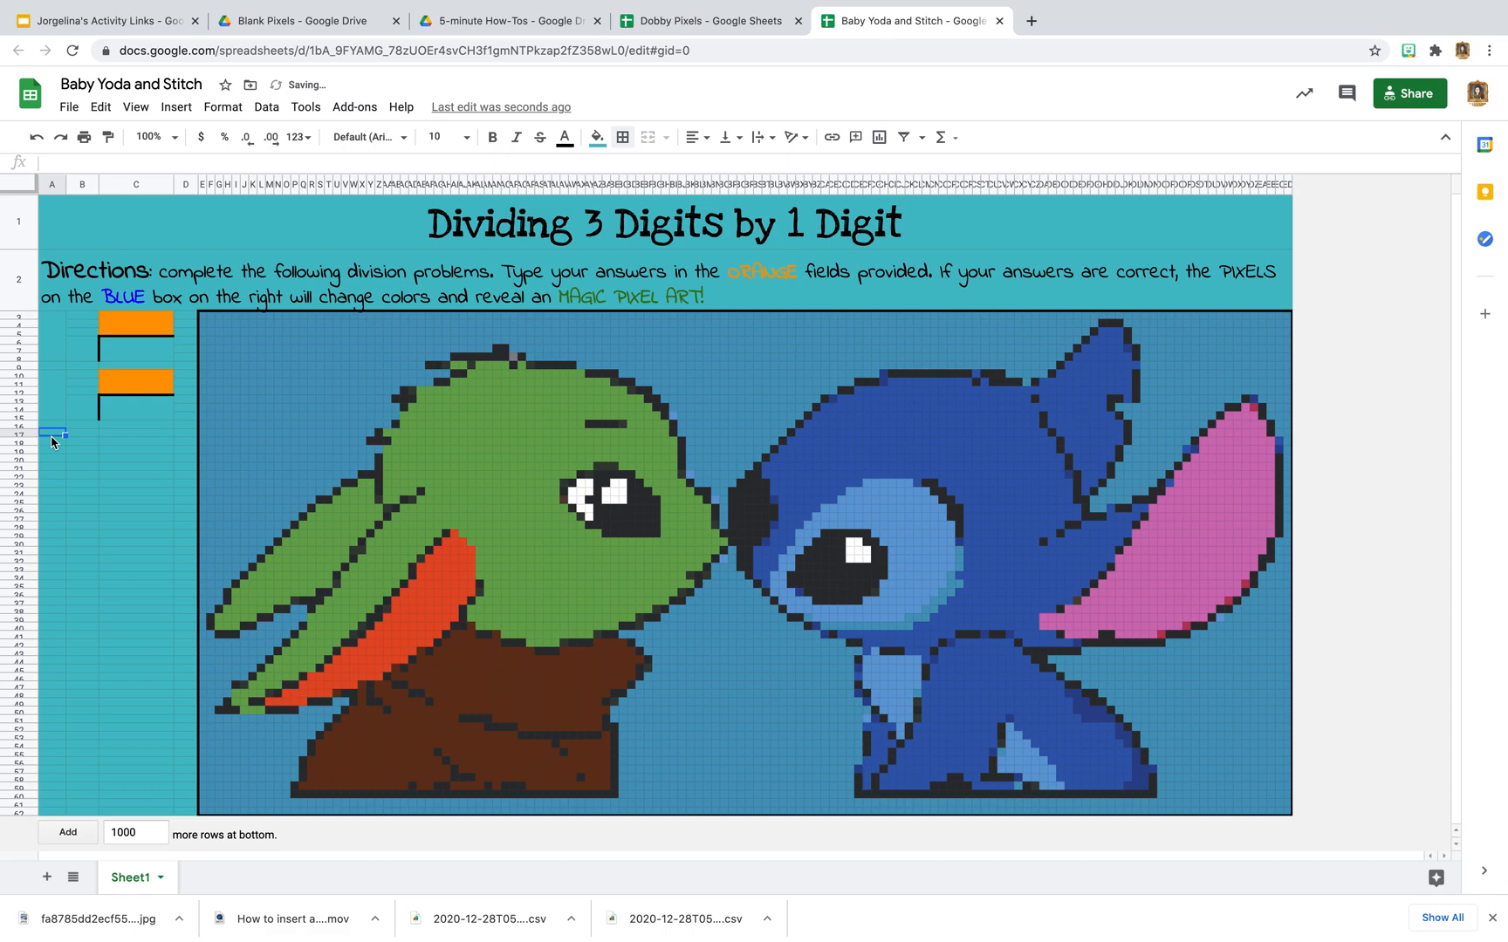
key(ctrl+v)
click(53, 495)
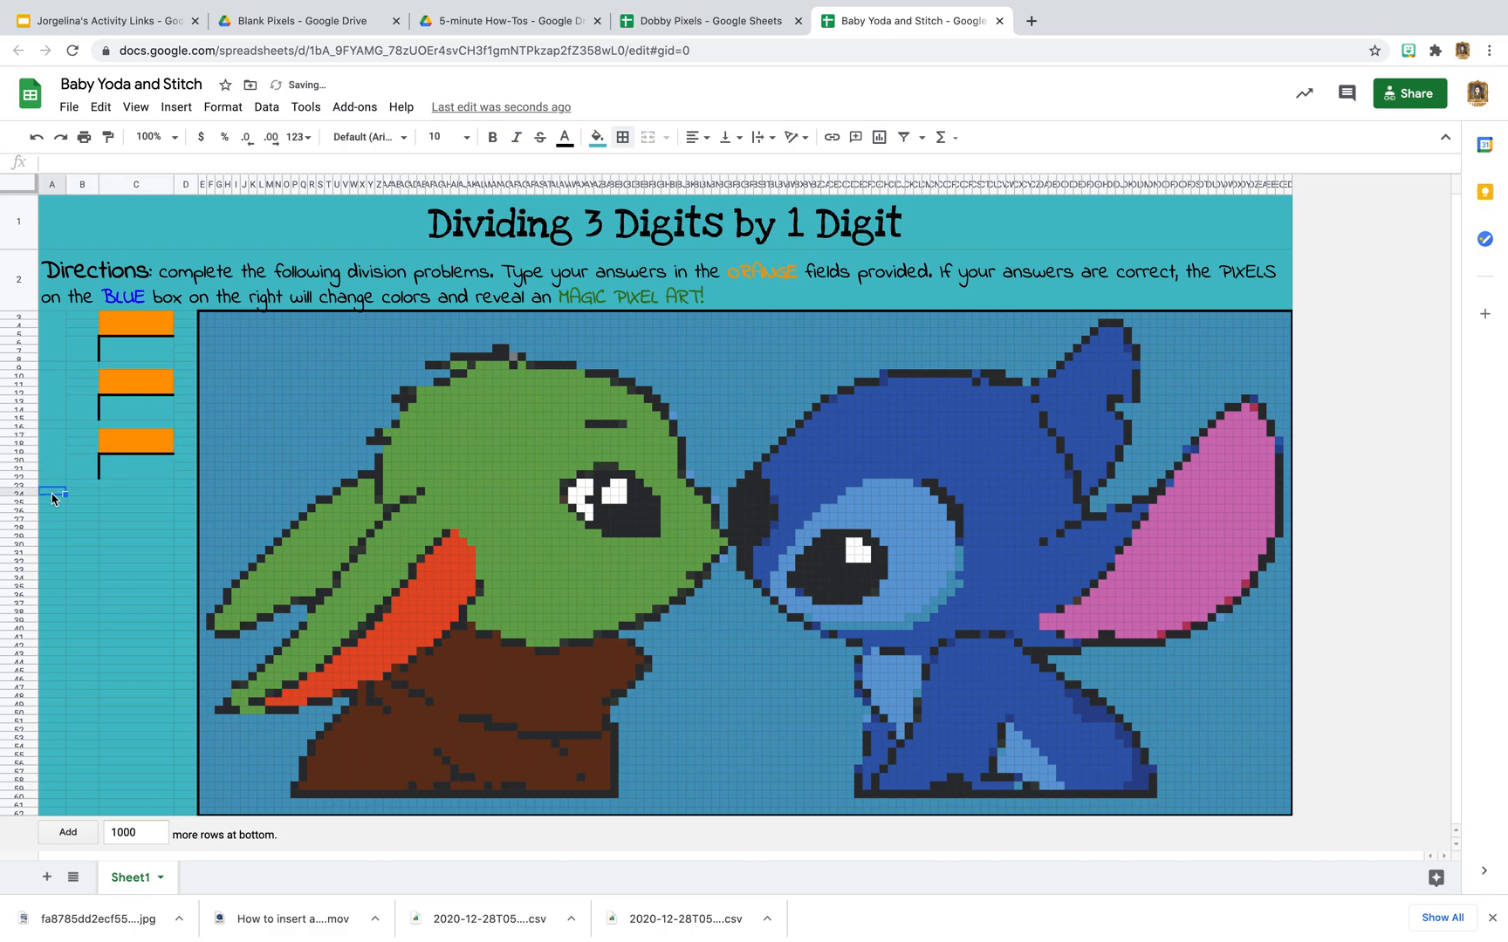
key(ctrl+v)
click(50, 553)
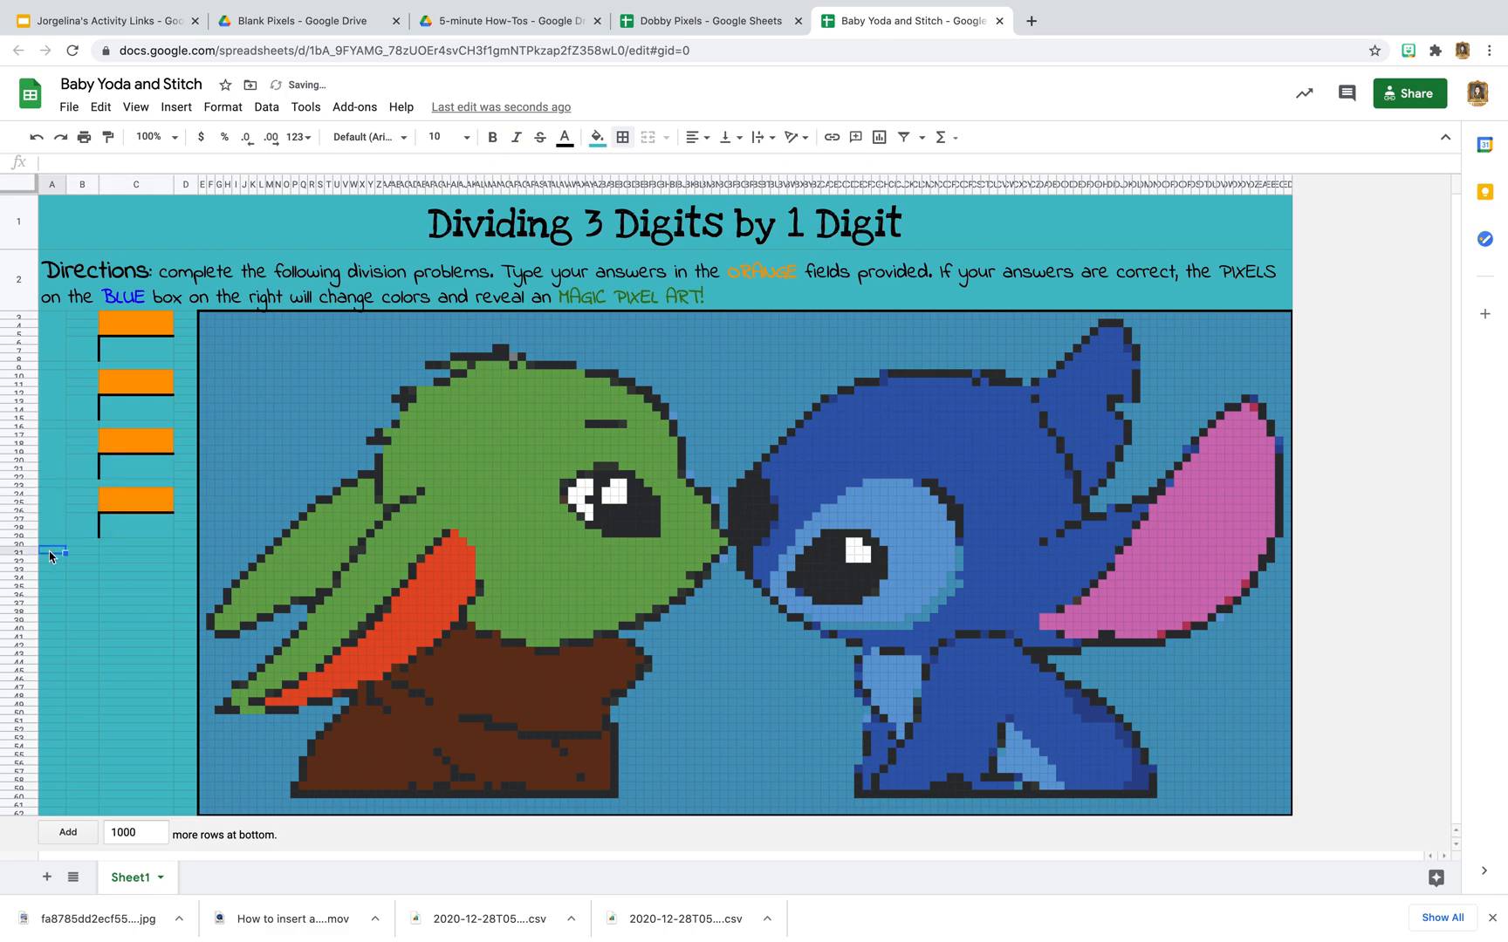
key(ctrl+v)
click(48, 617)
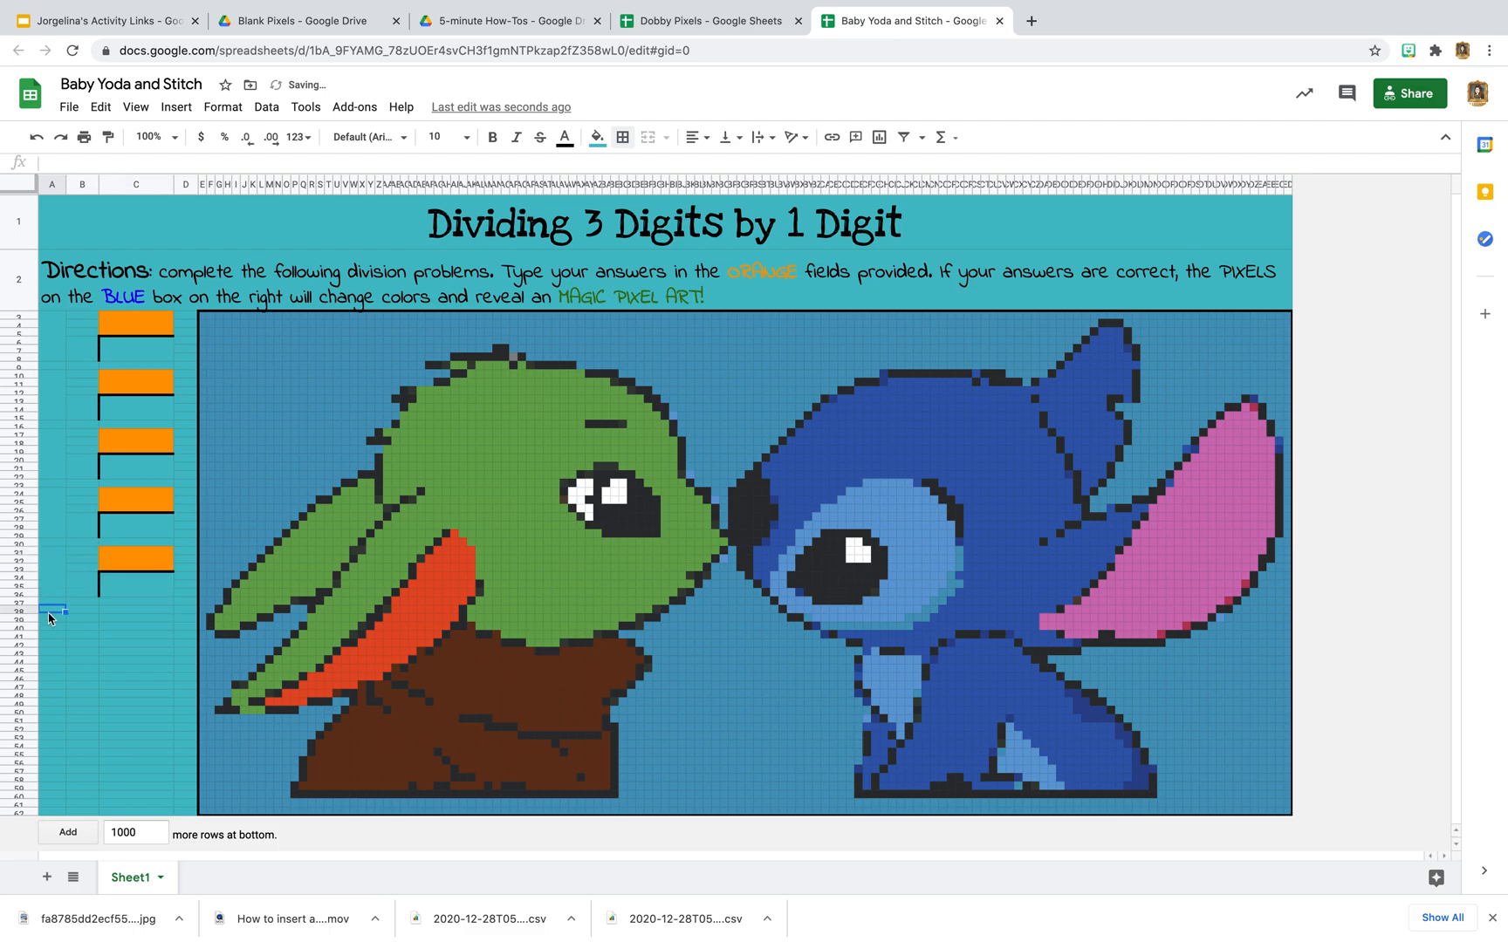
key(ctrl+v)
click(46, 671)
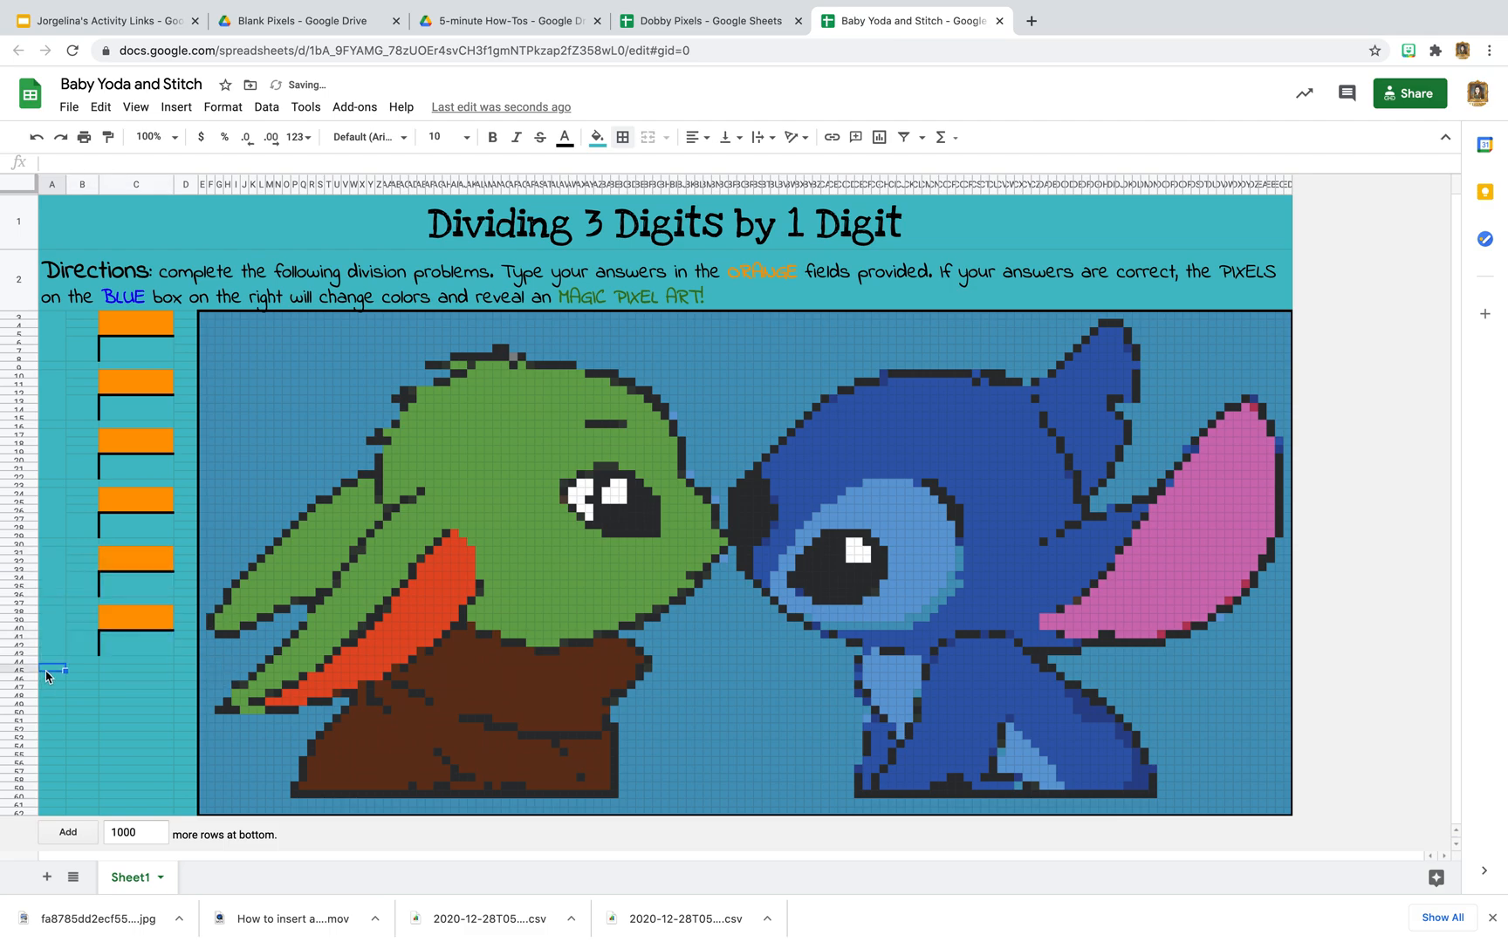
key(ctrl+v)
click(49, 729)
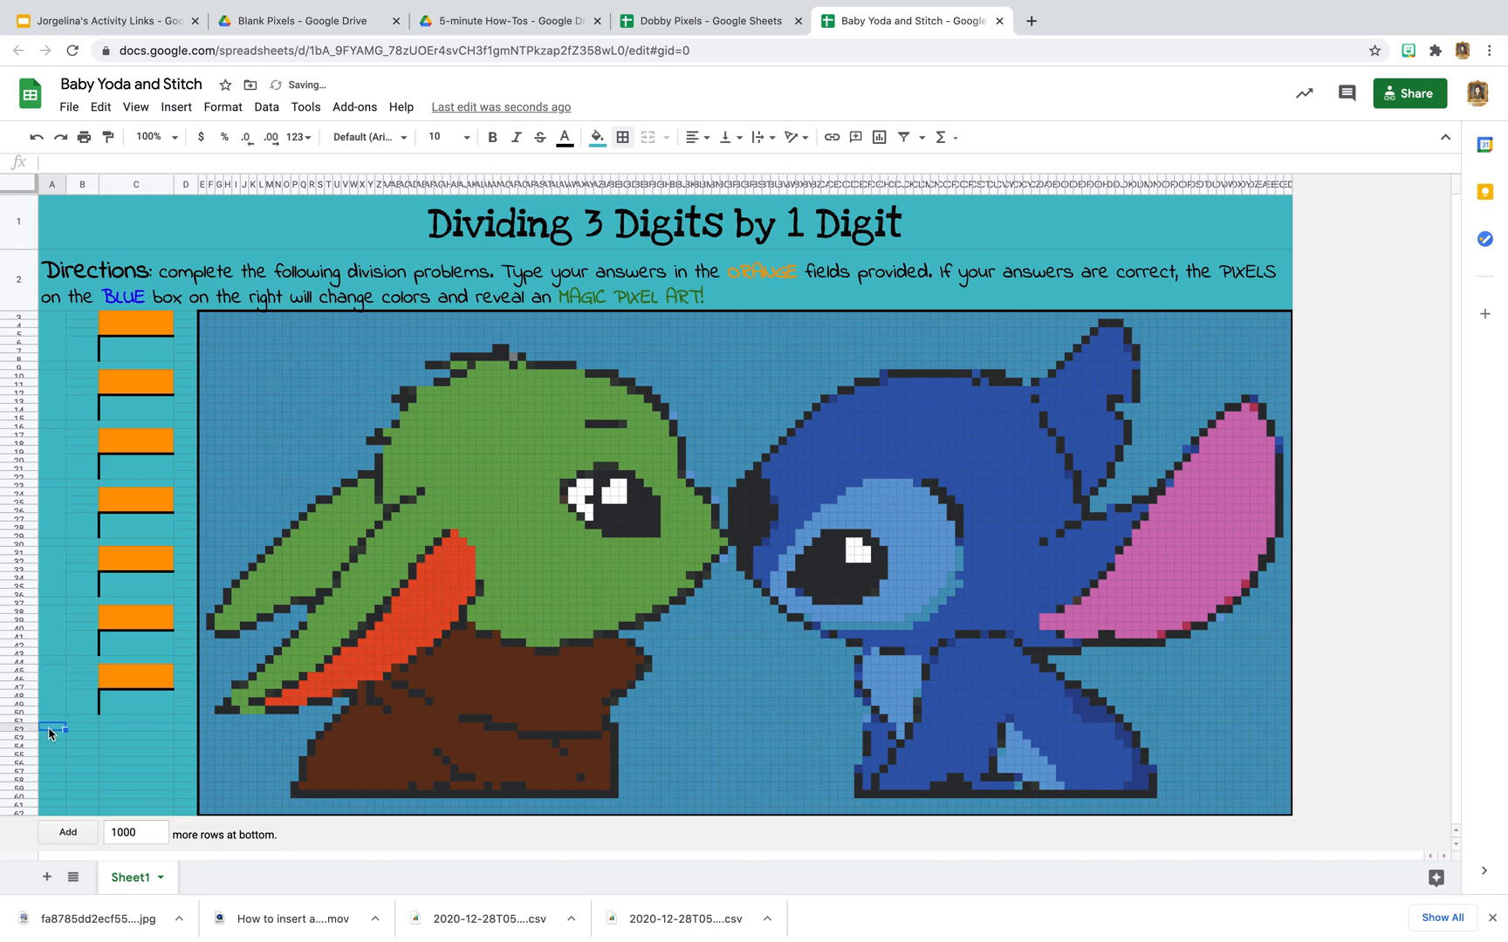
key(ctrl+v)
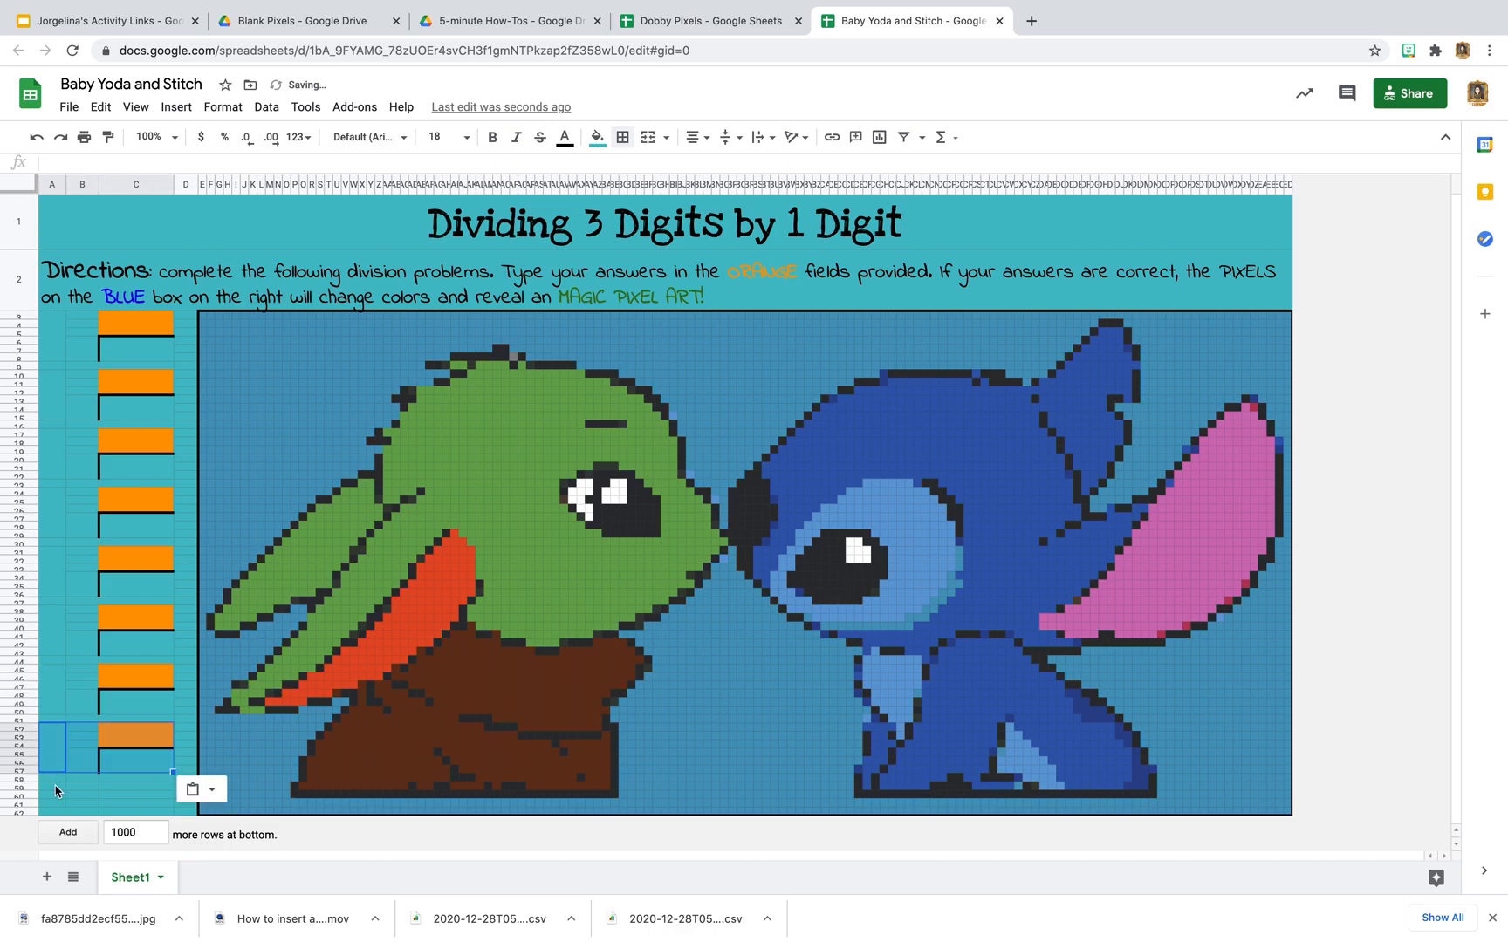
click(58, 788)
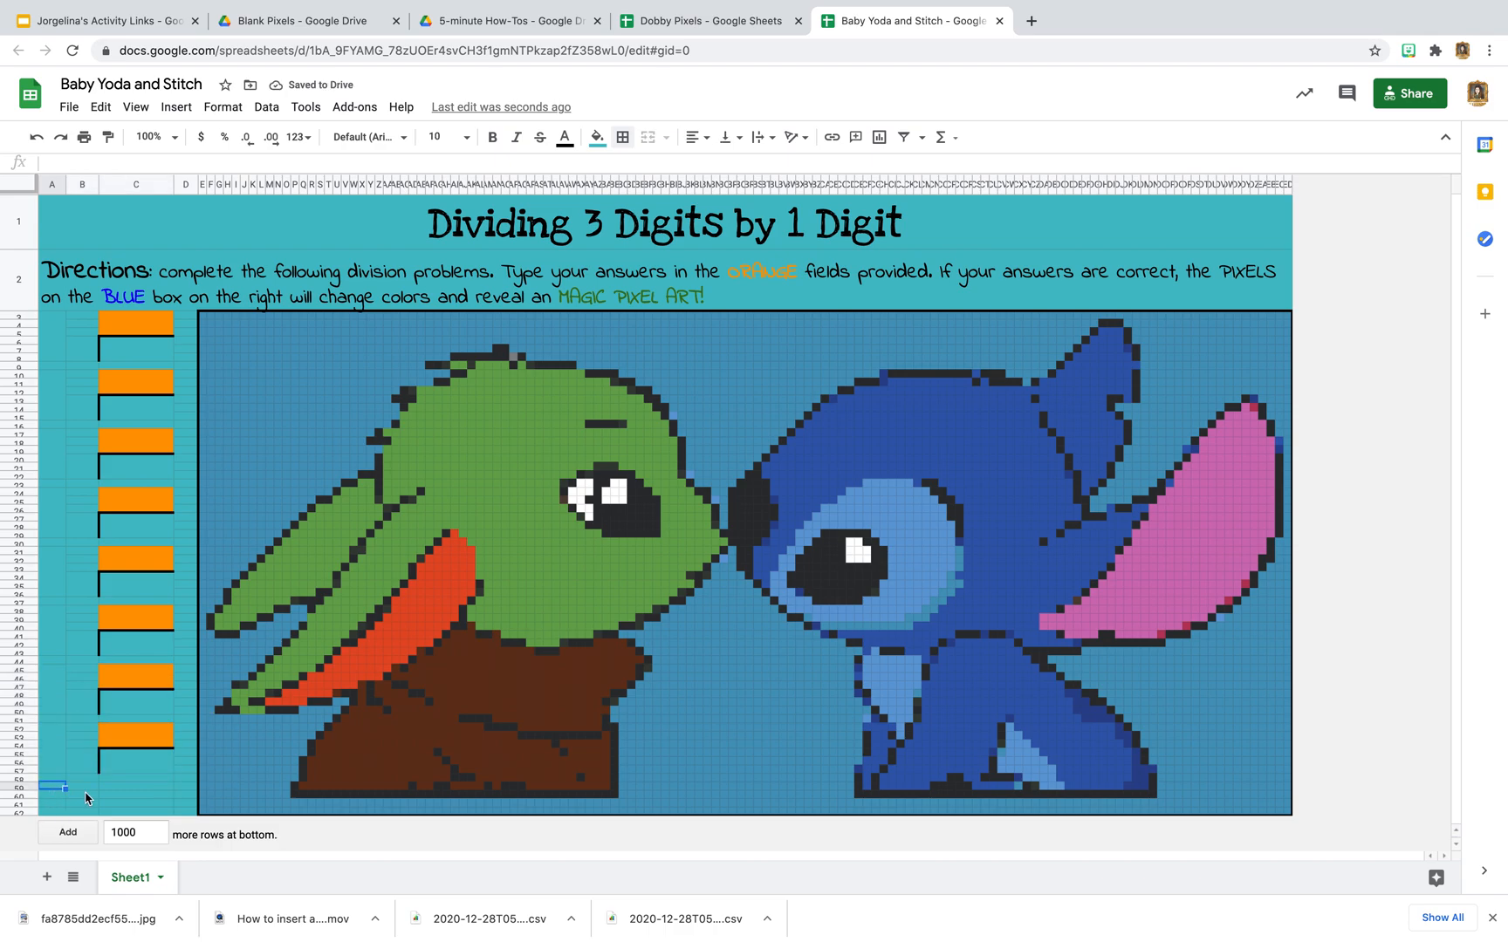
scroll(166, 779, down, 1)
Try to copy the teal format from column D onto the strip beneath the pixel art, and switch back to Chrome.
click(305, 774)
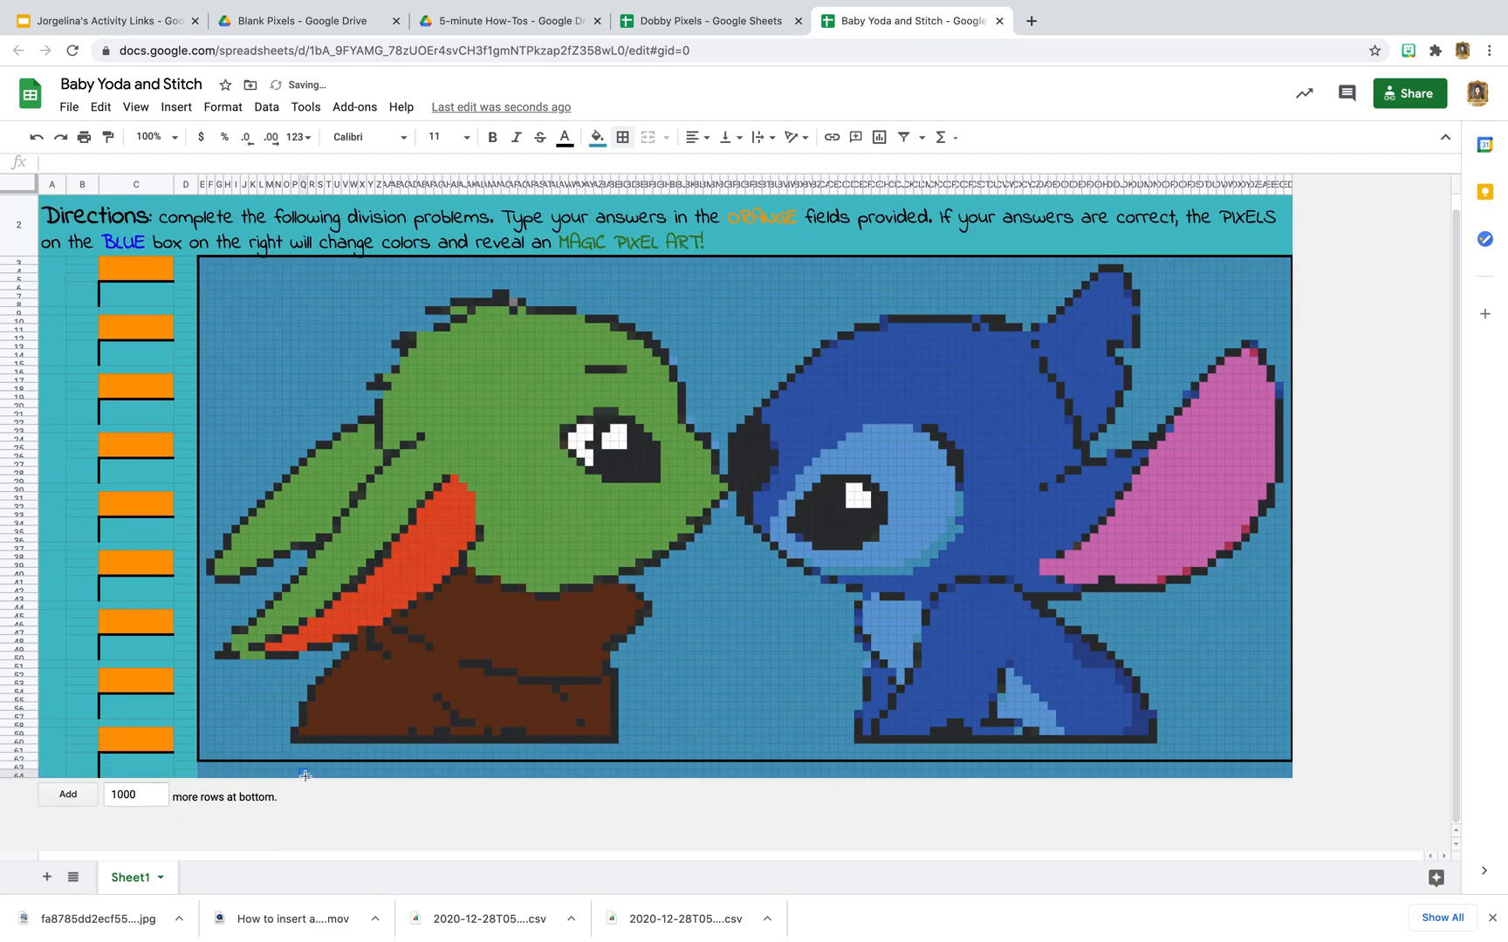
click(186, 773)
click(112, 139)
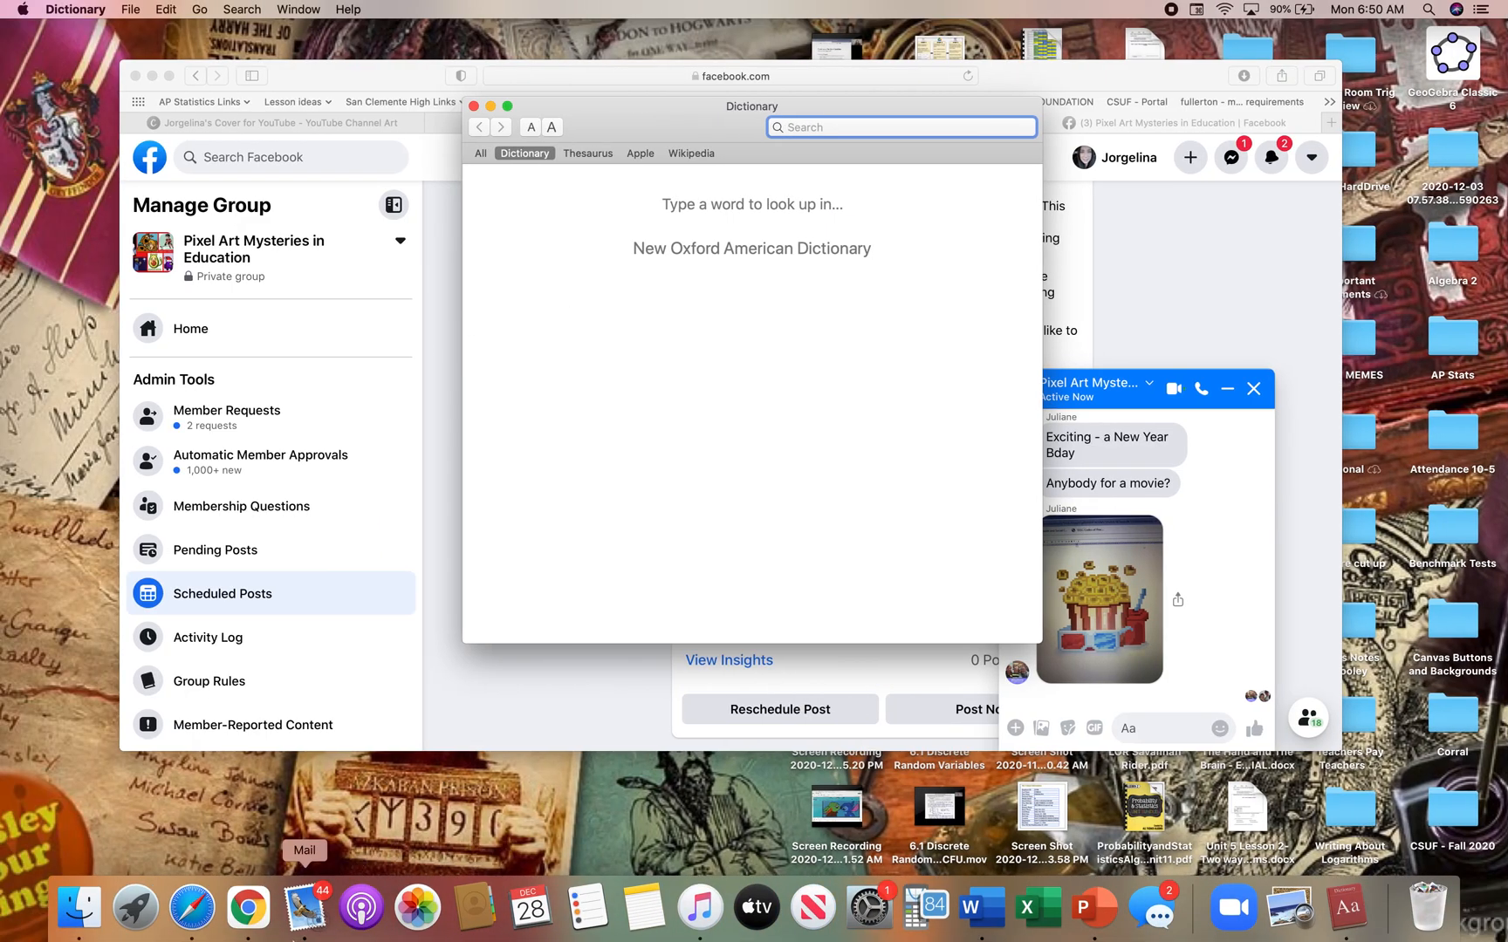
click(248, 907)
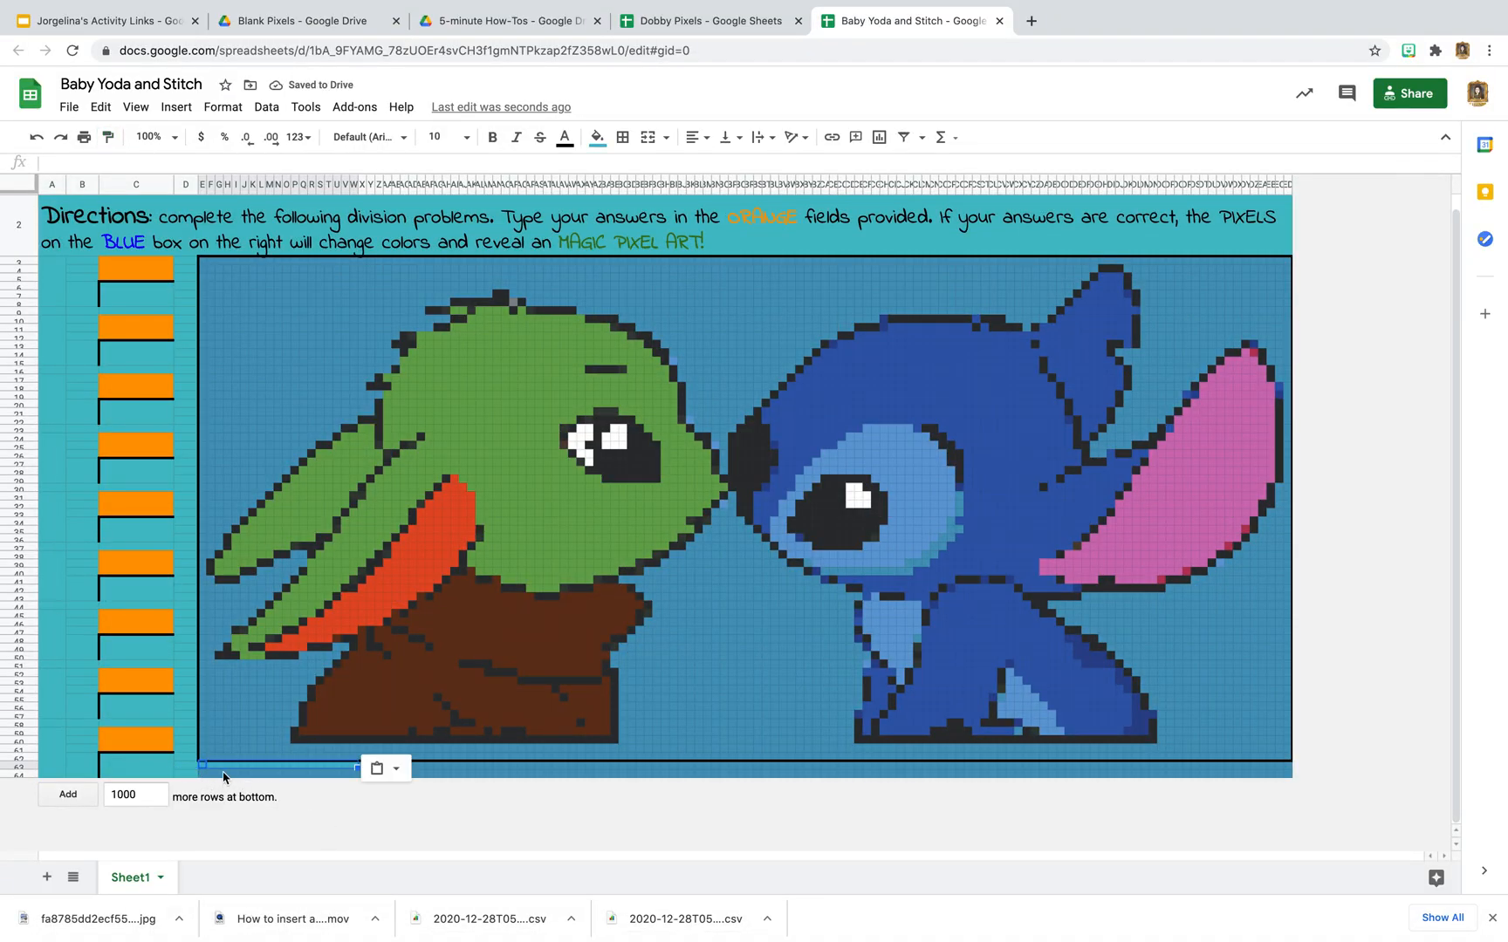
Copy the teal format of cell D63 across rows 63 and 64 beneath the full width of the pixel art.
click(219, 768)
click(188, 766)
click(108, 137)
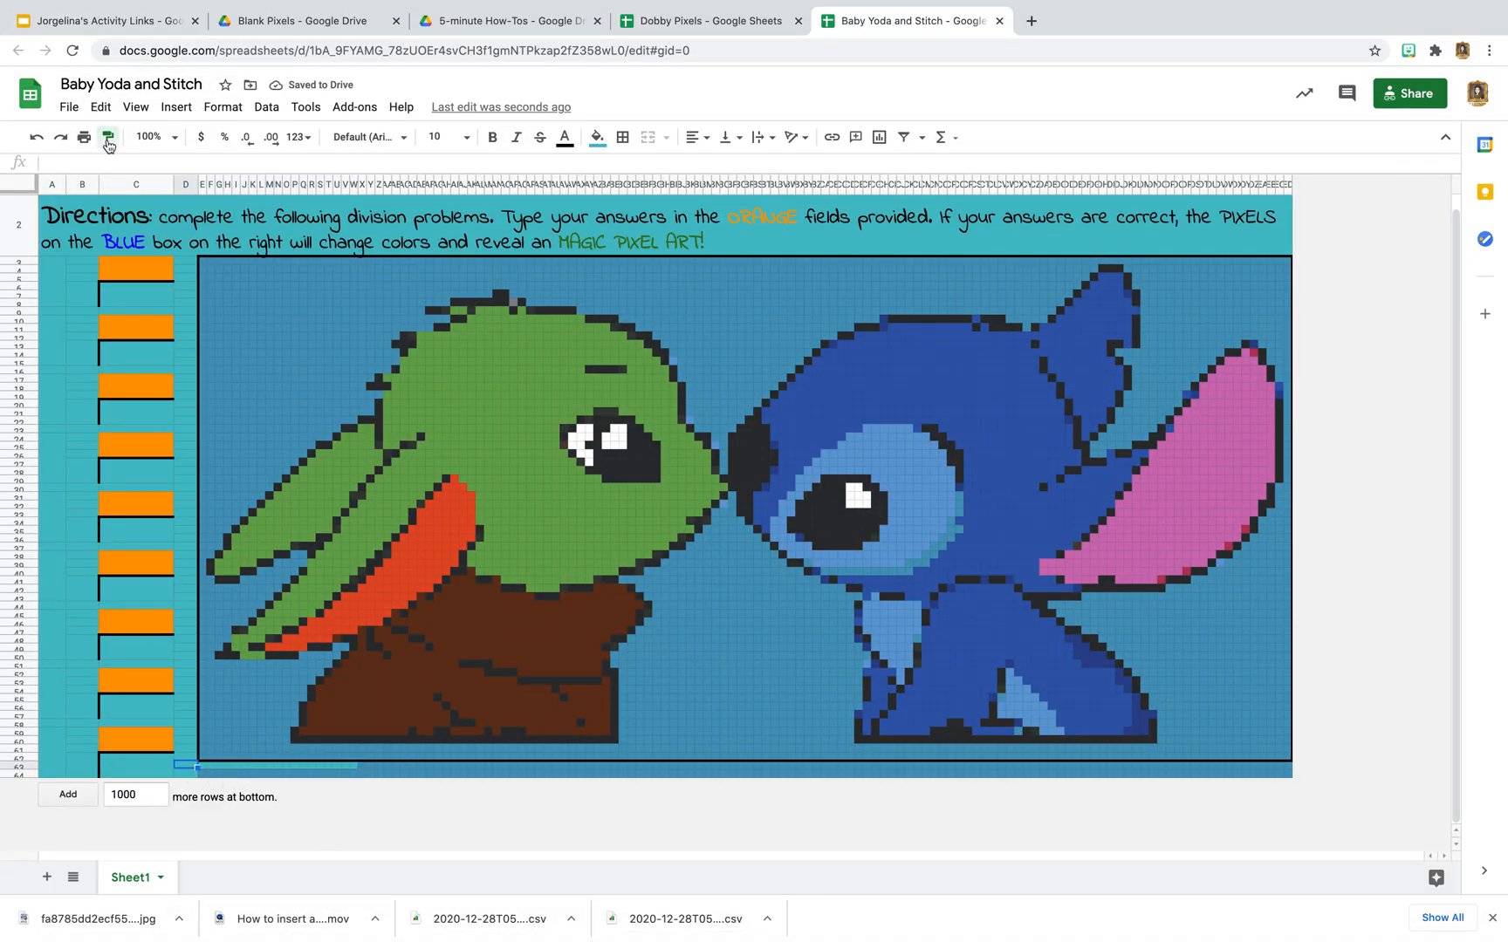
mouse_move(203, 766)
mouse_down()
mouse_move(400, 801)
mouse_move(740, 776)
mouse_move(1289, 798)
mouse_move(1288, 773)
mouse_up()
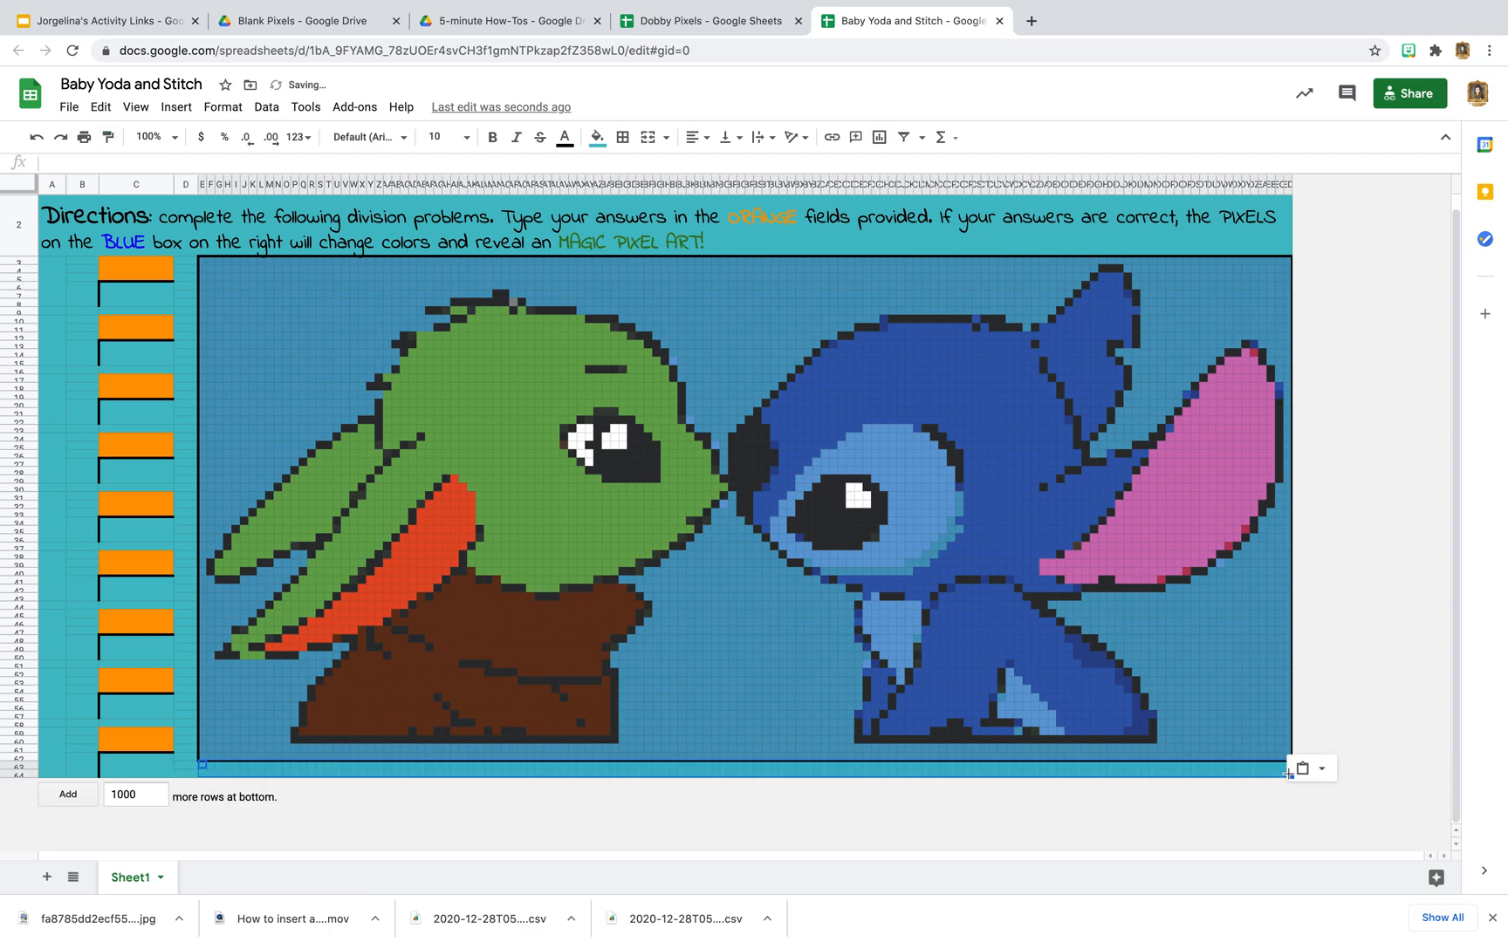
click(1396, 590)
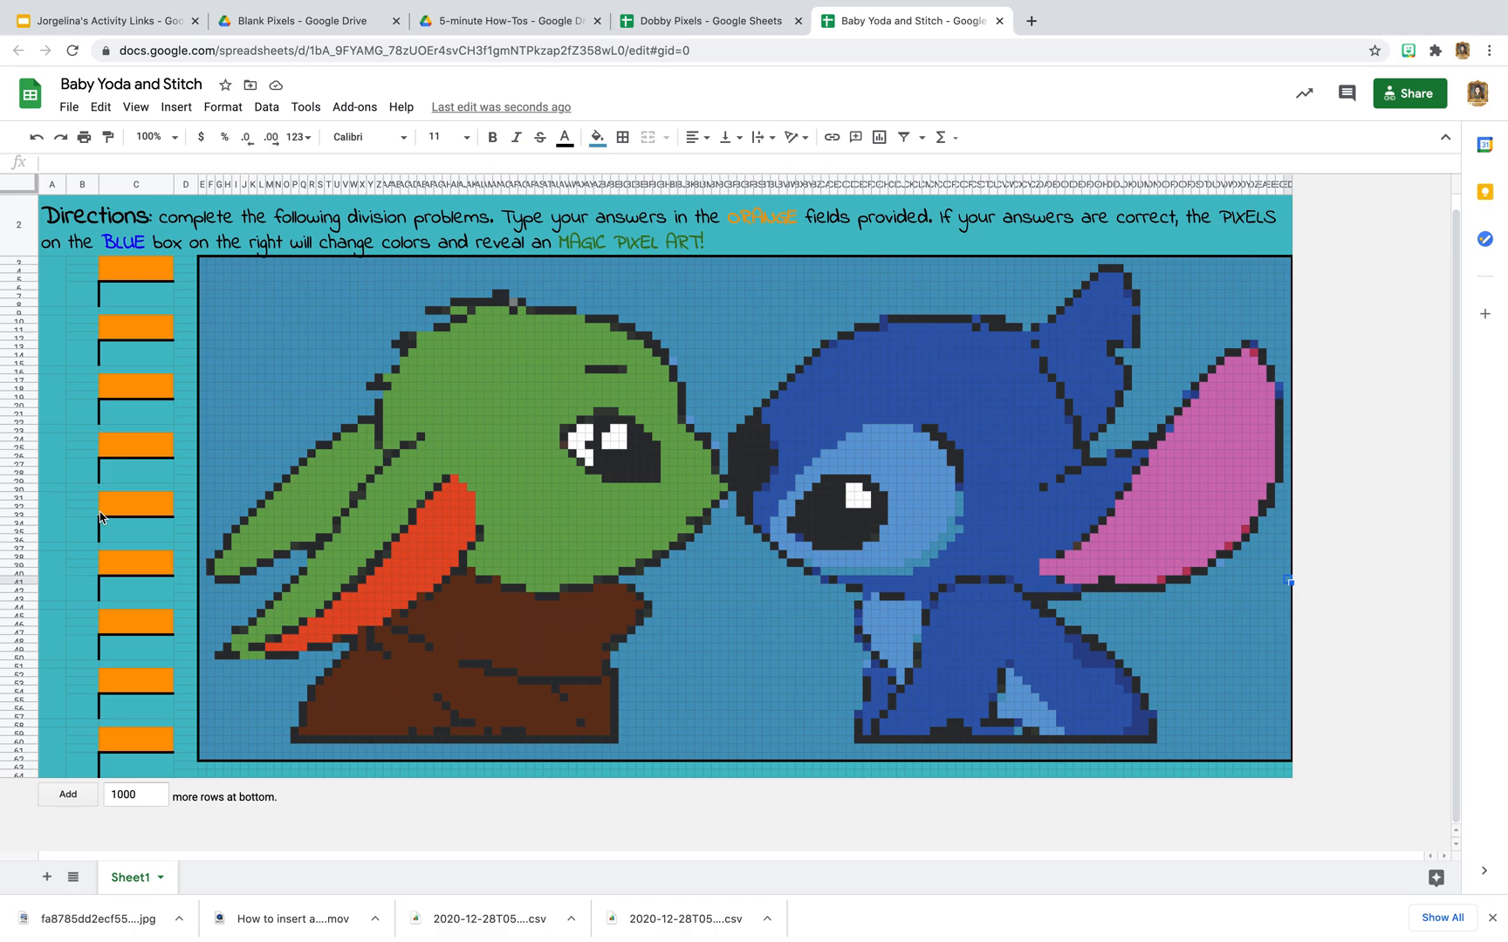
click(132, 273)
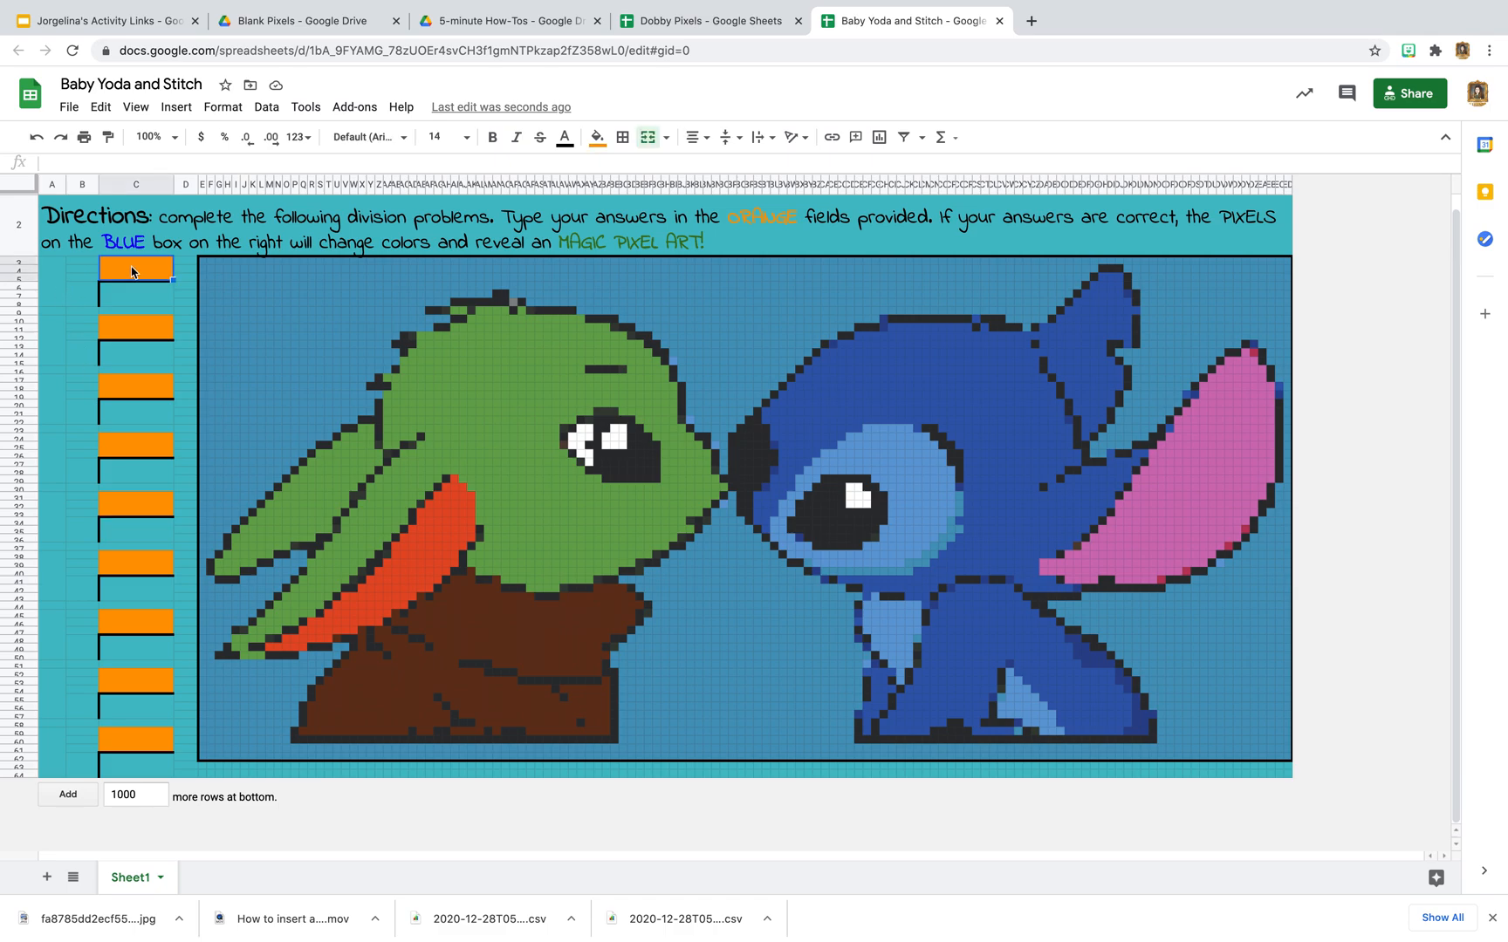
click(137, 333)
click(137, 387)
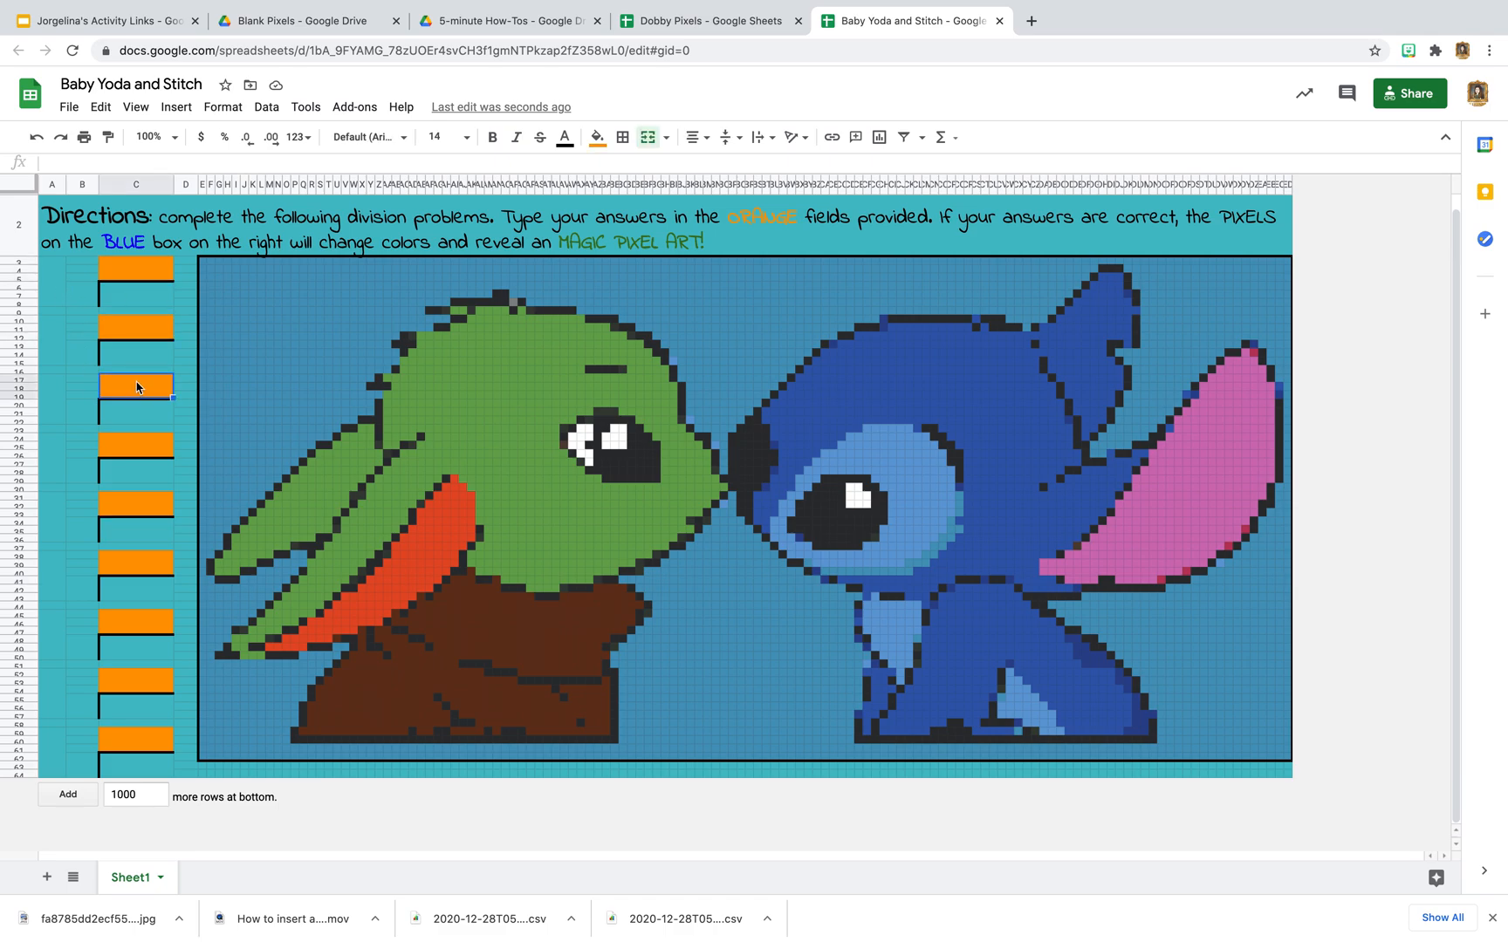
click(139, 447)
Narrow column D slightly to reduce the gap between the problems and the pixel art.
drag(197, 184, 189, 184)
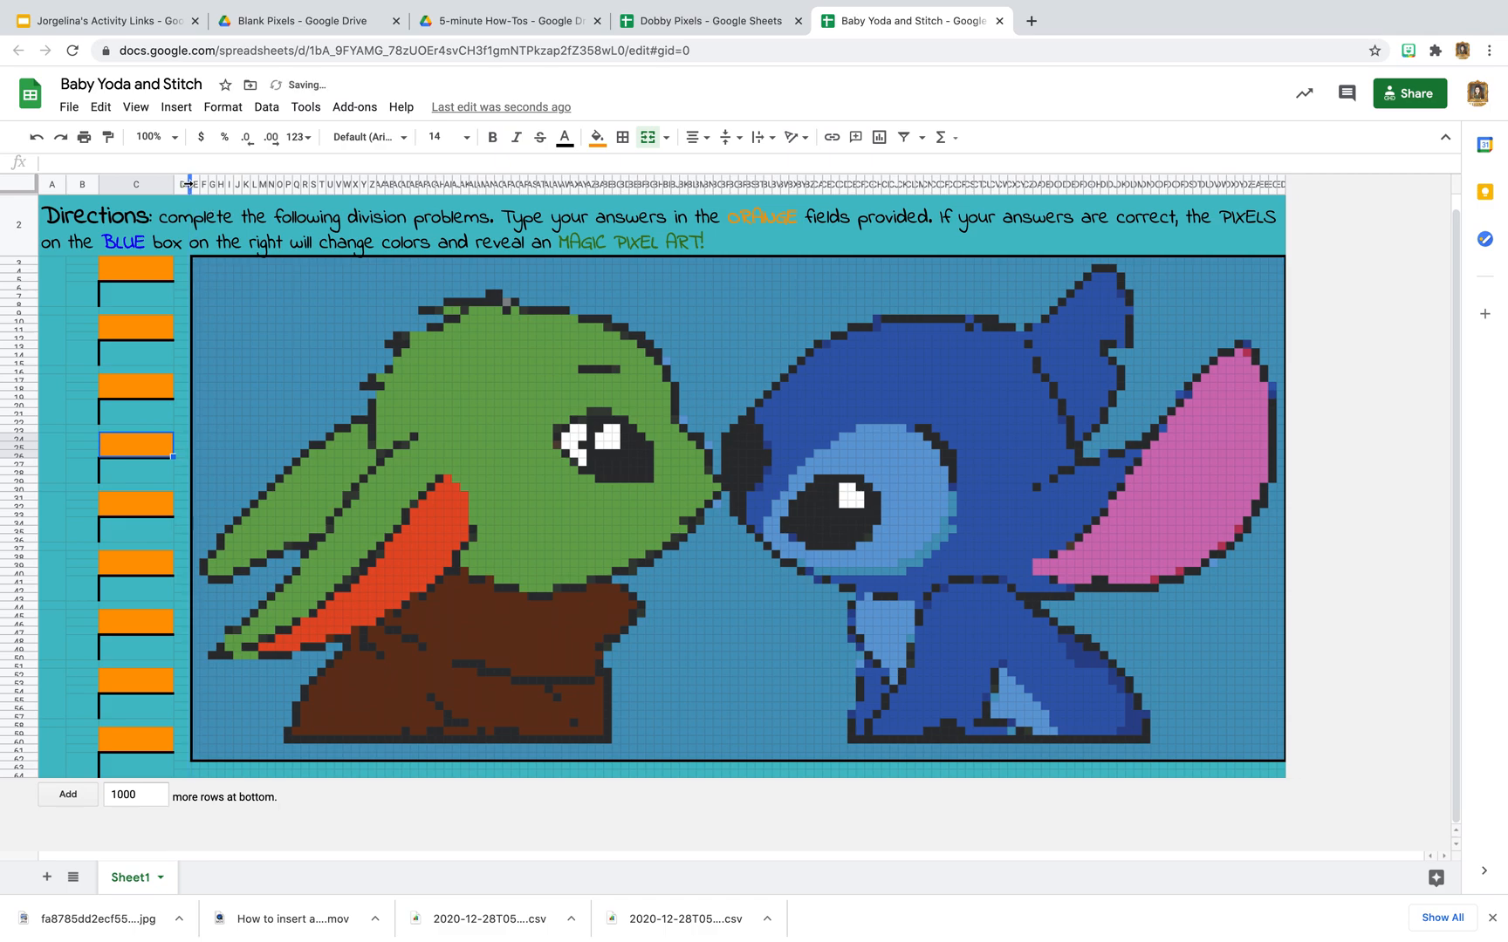
Fill in the first division problem with divisor 2 and dividend 426.
click(88, 299)
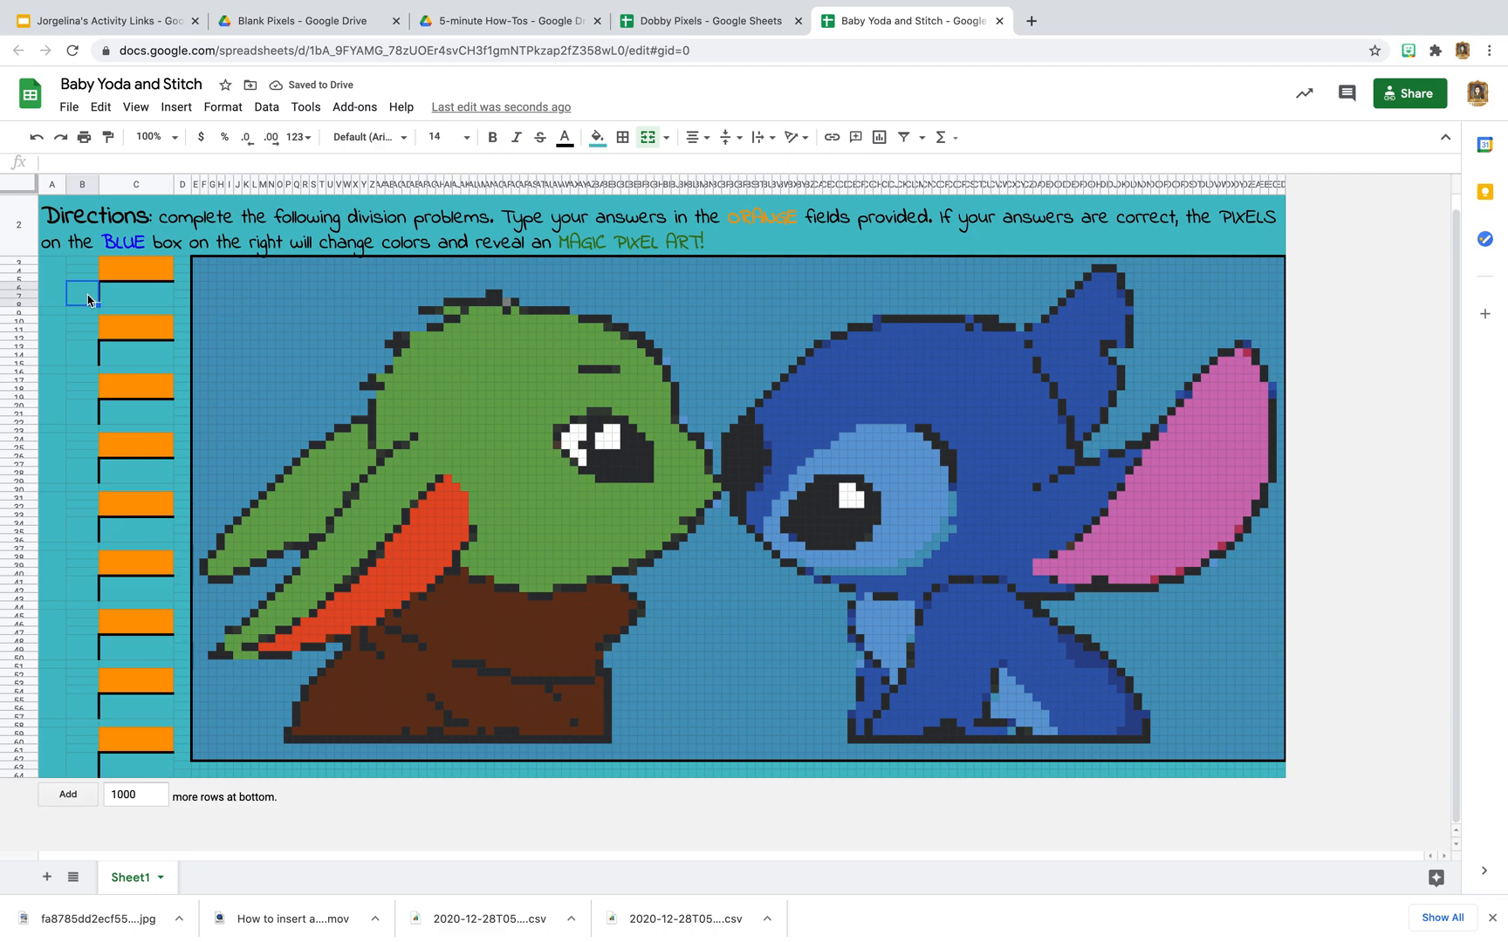
text(2)
click(128, 299)
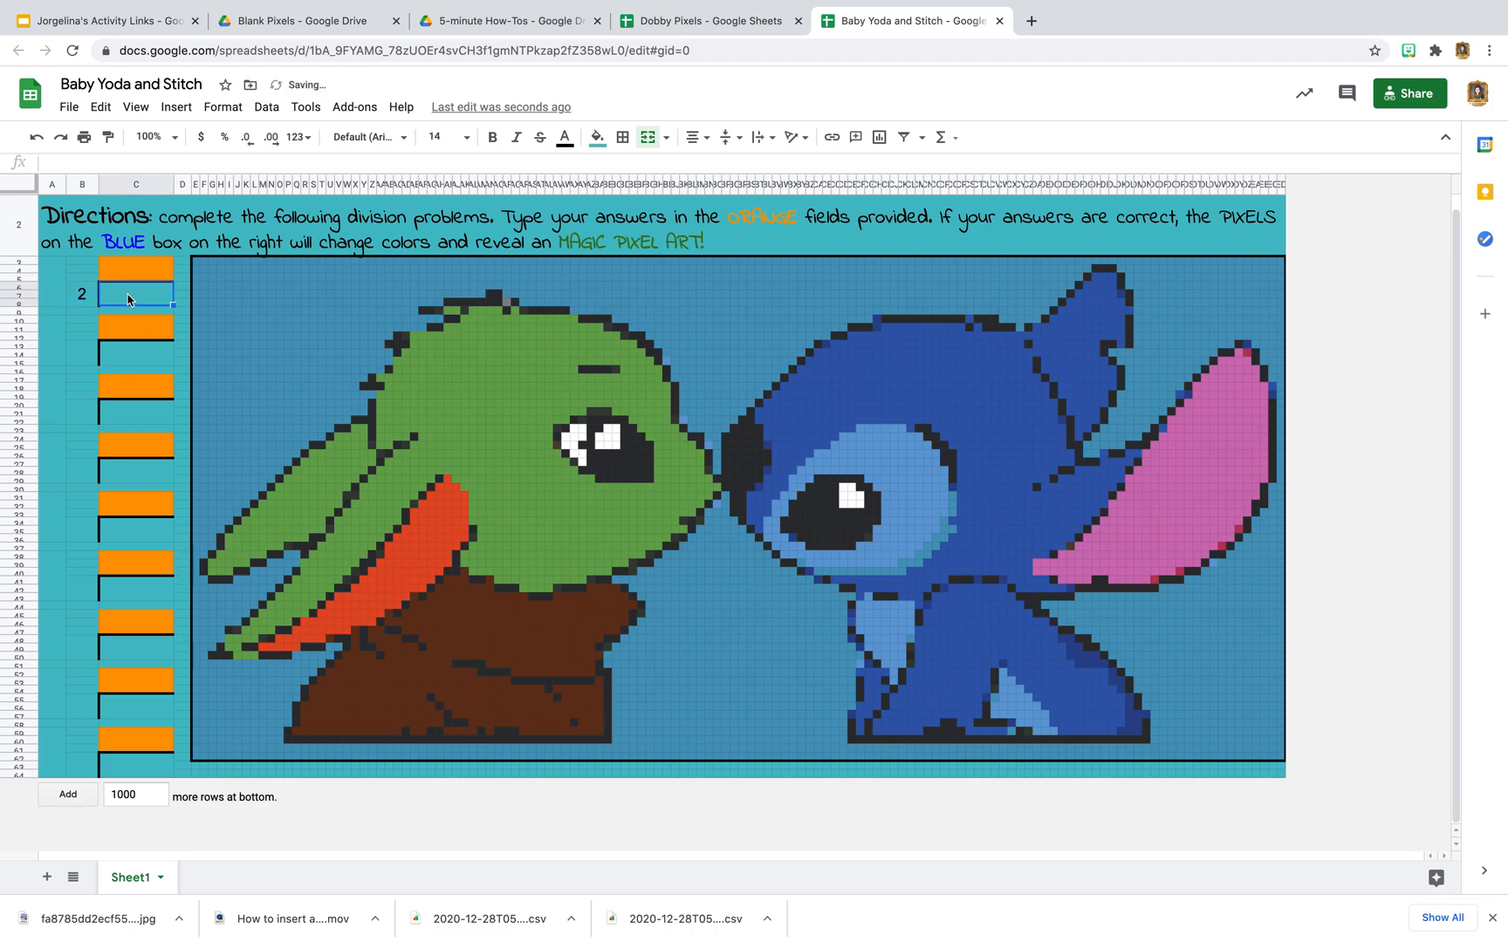
text(426)
Fill in the second division problem with divisor 3 and dividend 132.
click(77, 357)
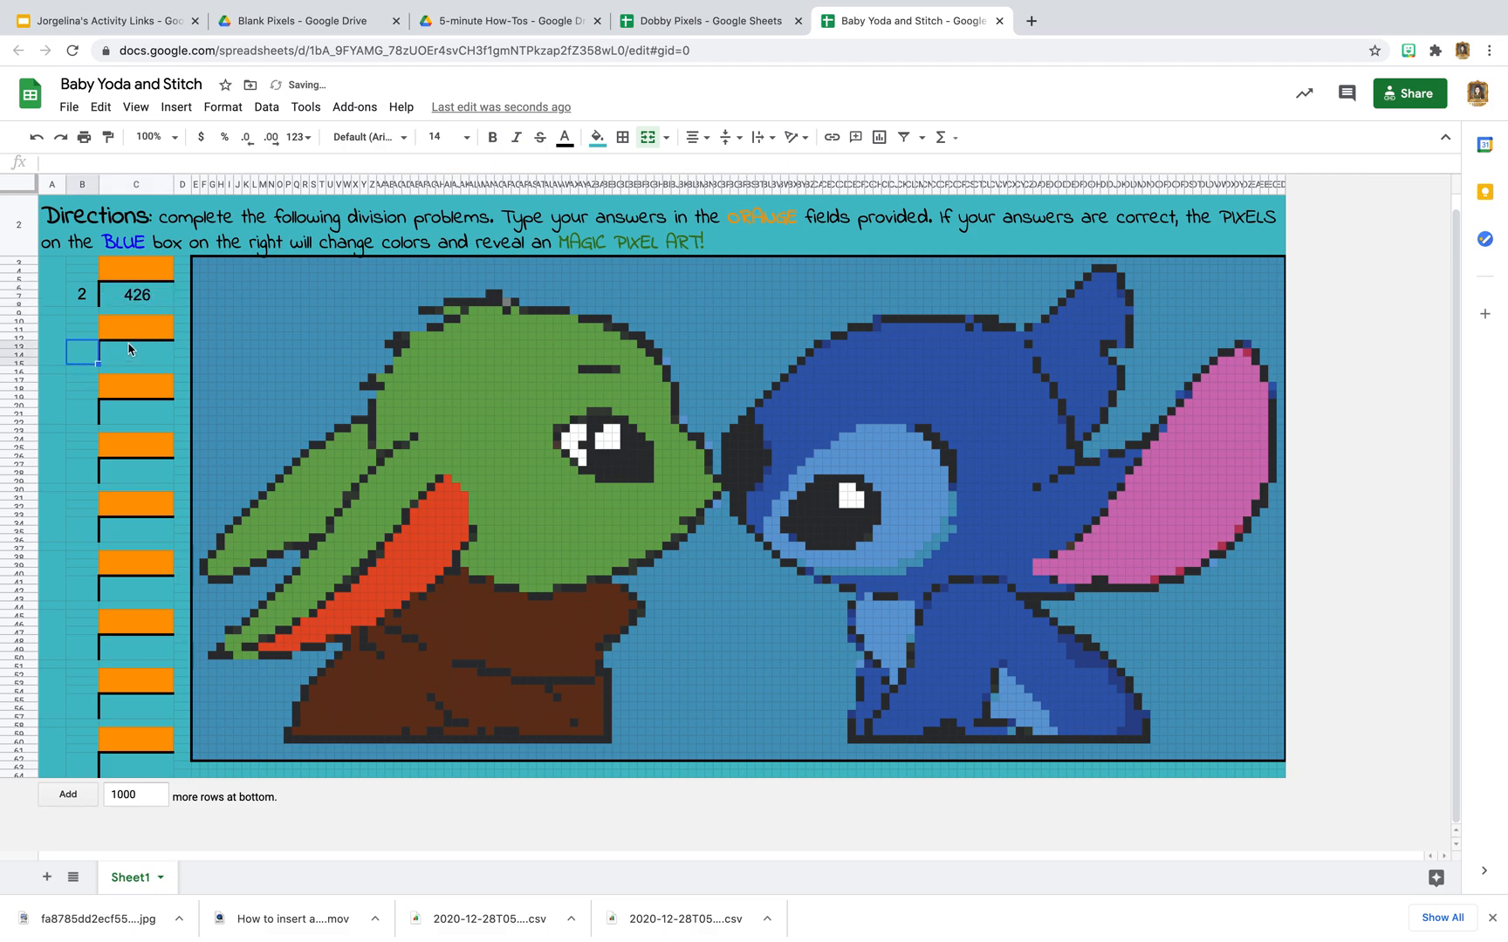
text(3)
click(159, 363)
text(132)
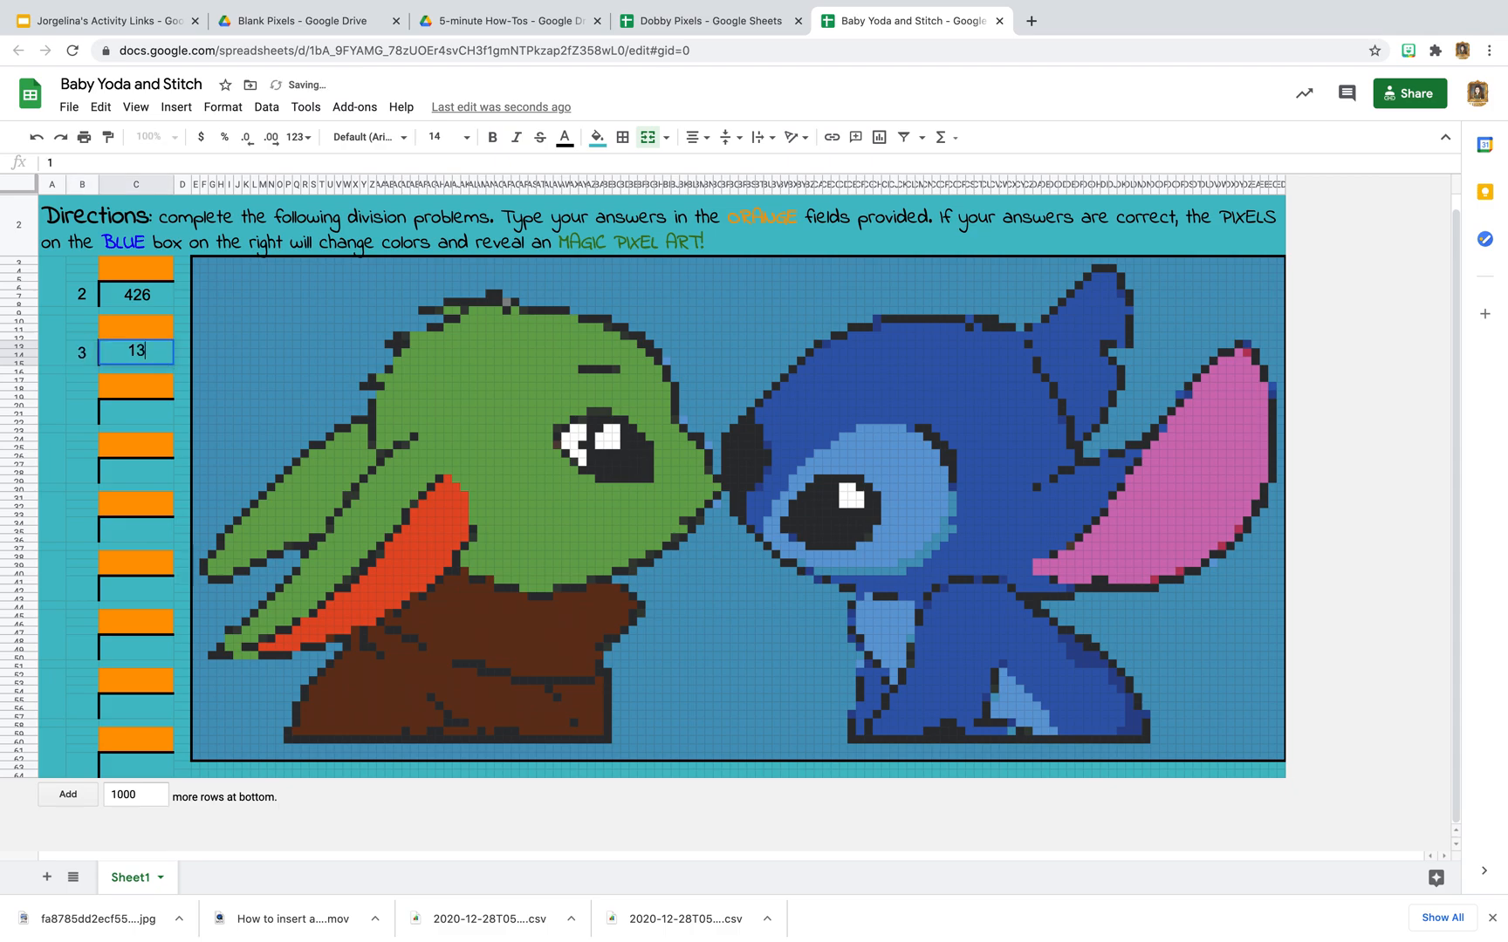
Fill in the third division problem with divisor 4 and dividend 108.
click(81, 415)
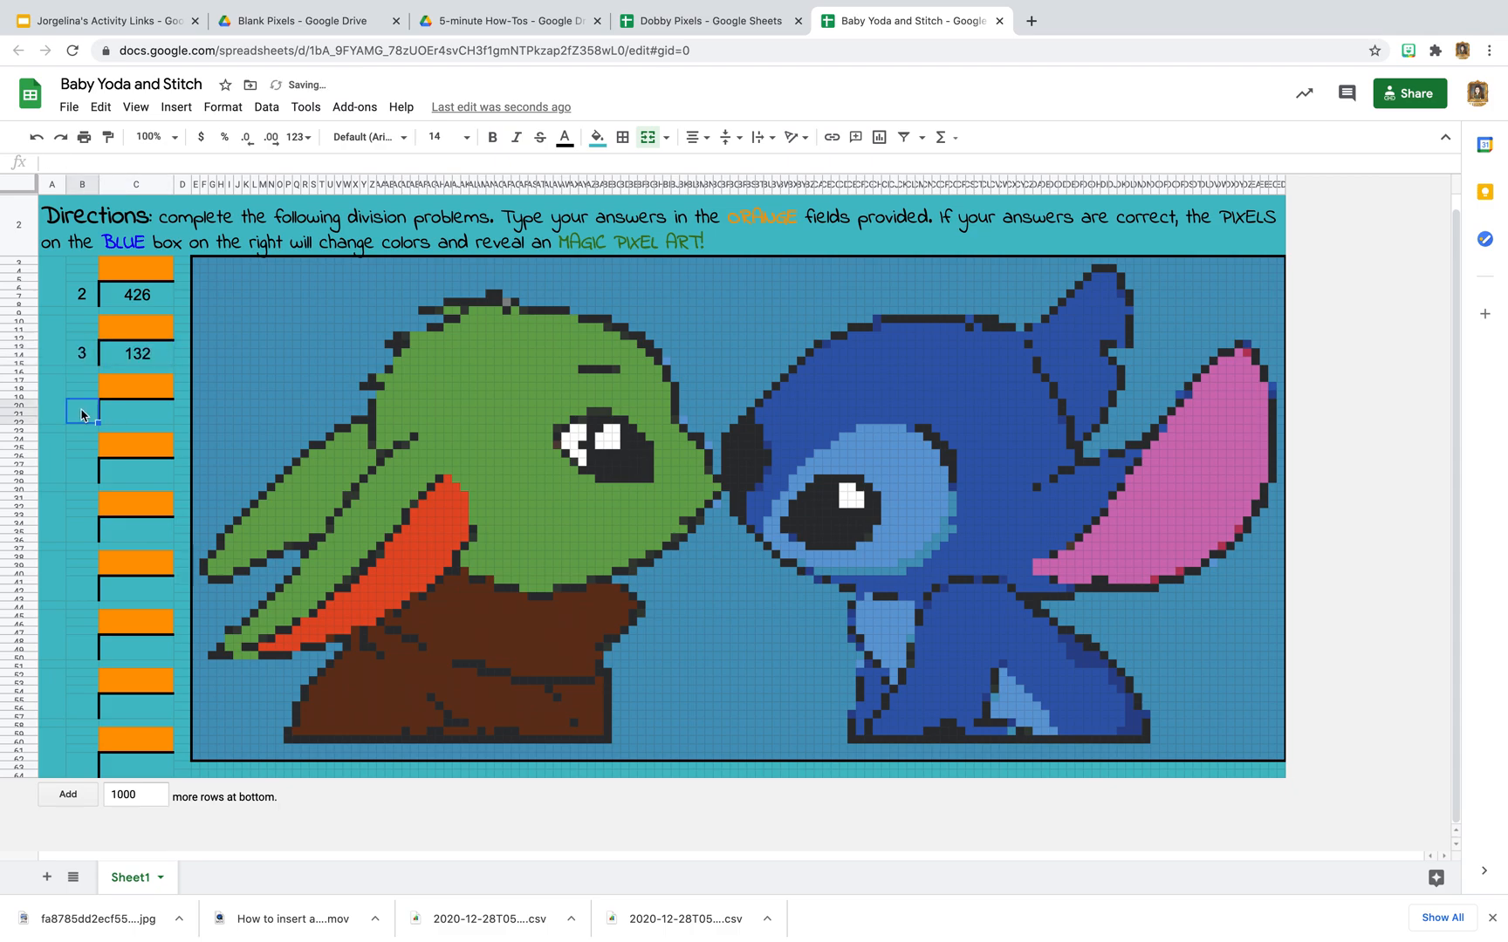
text(4)
click(144, 411)
text(1)
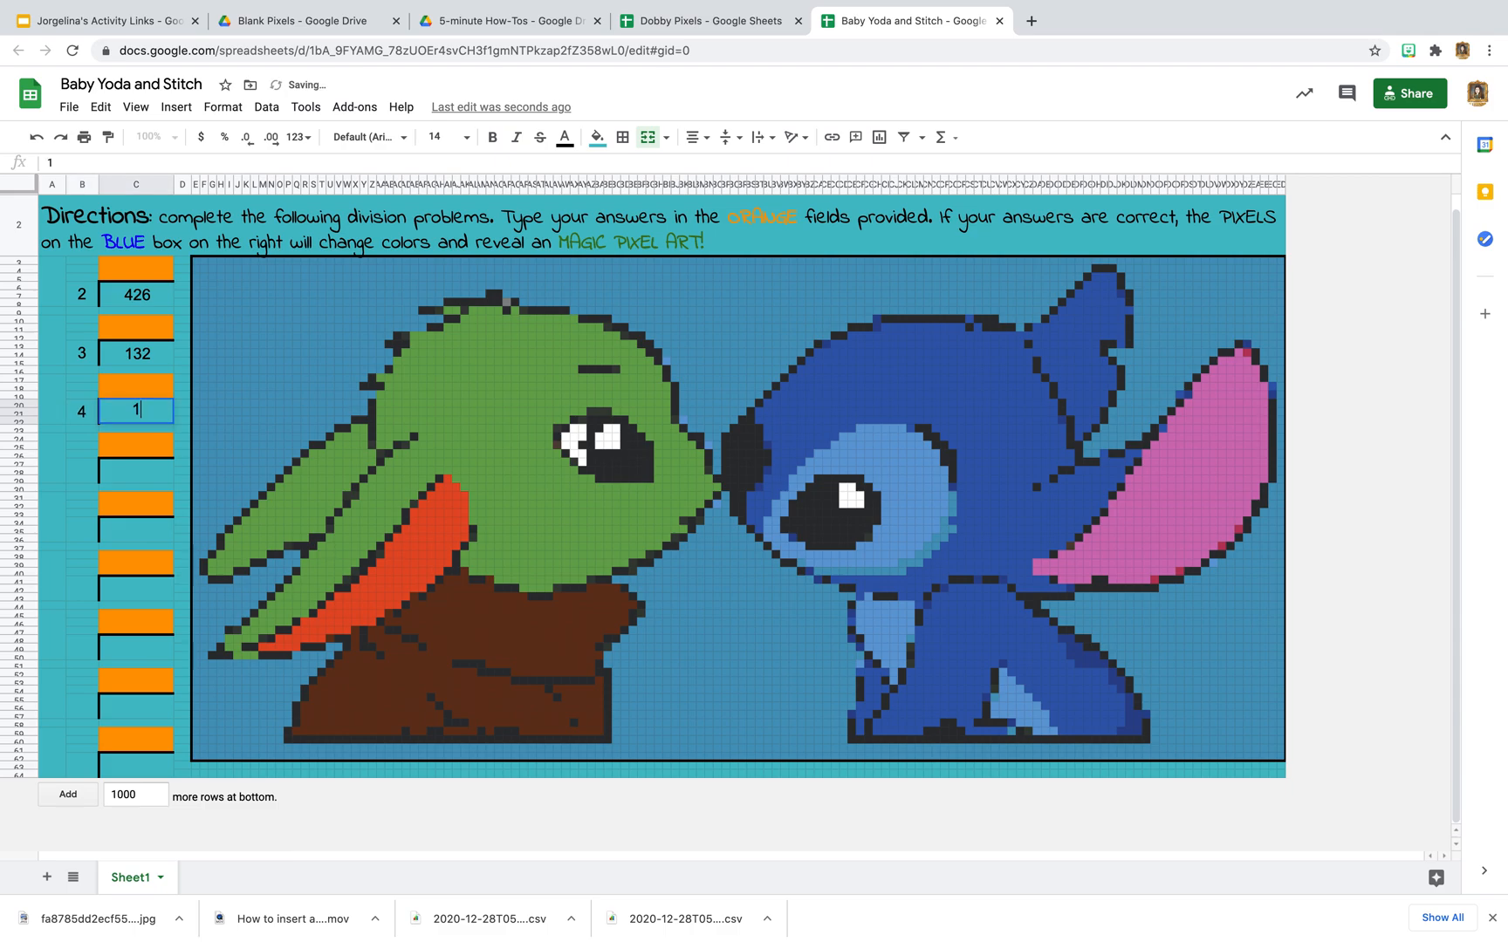
text(08)
Number the first two division problems 1 and 2 in the merged cells of column A.
click(50, 282)
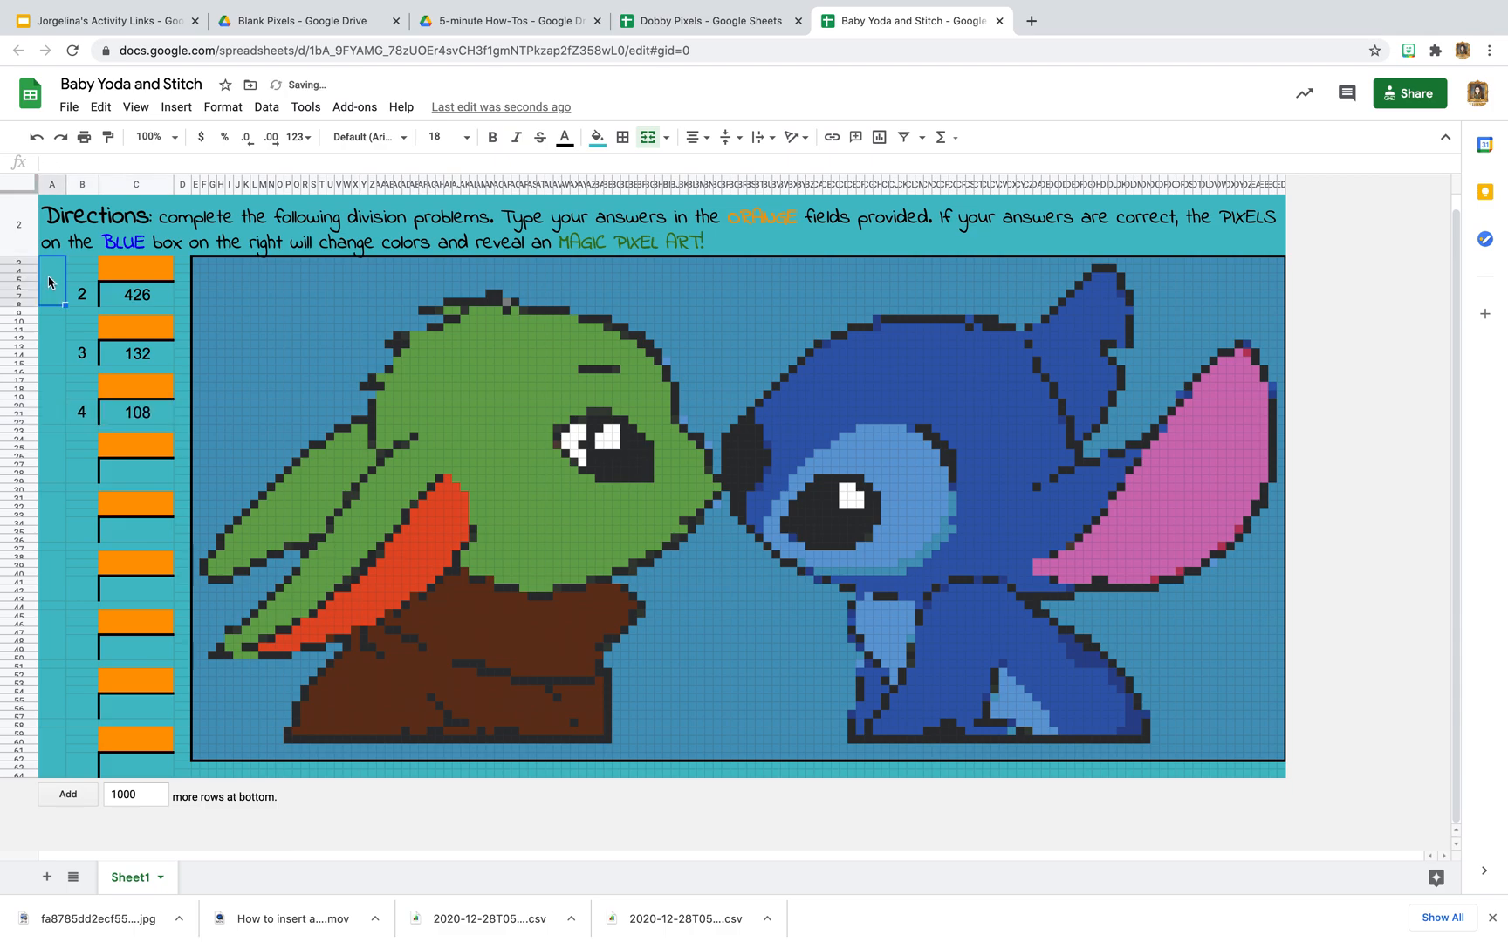
text(1)
key(Return)
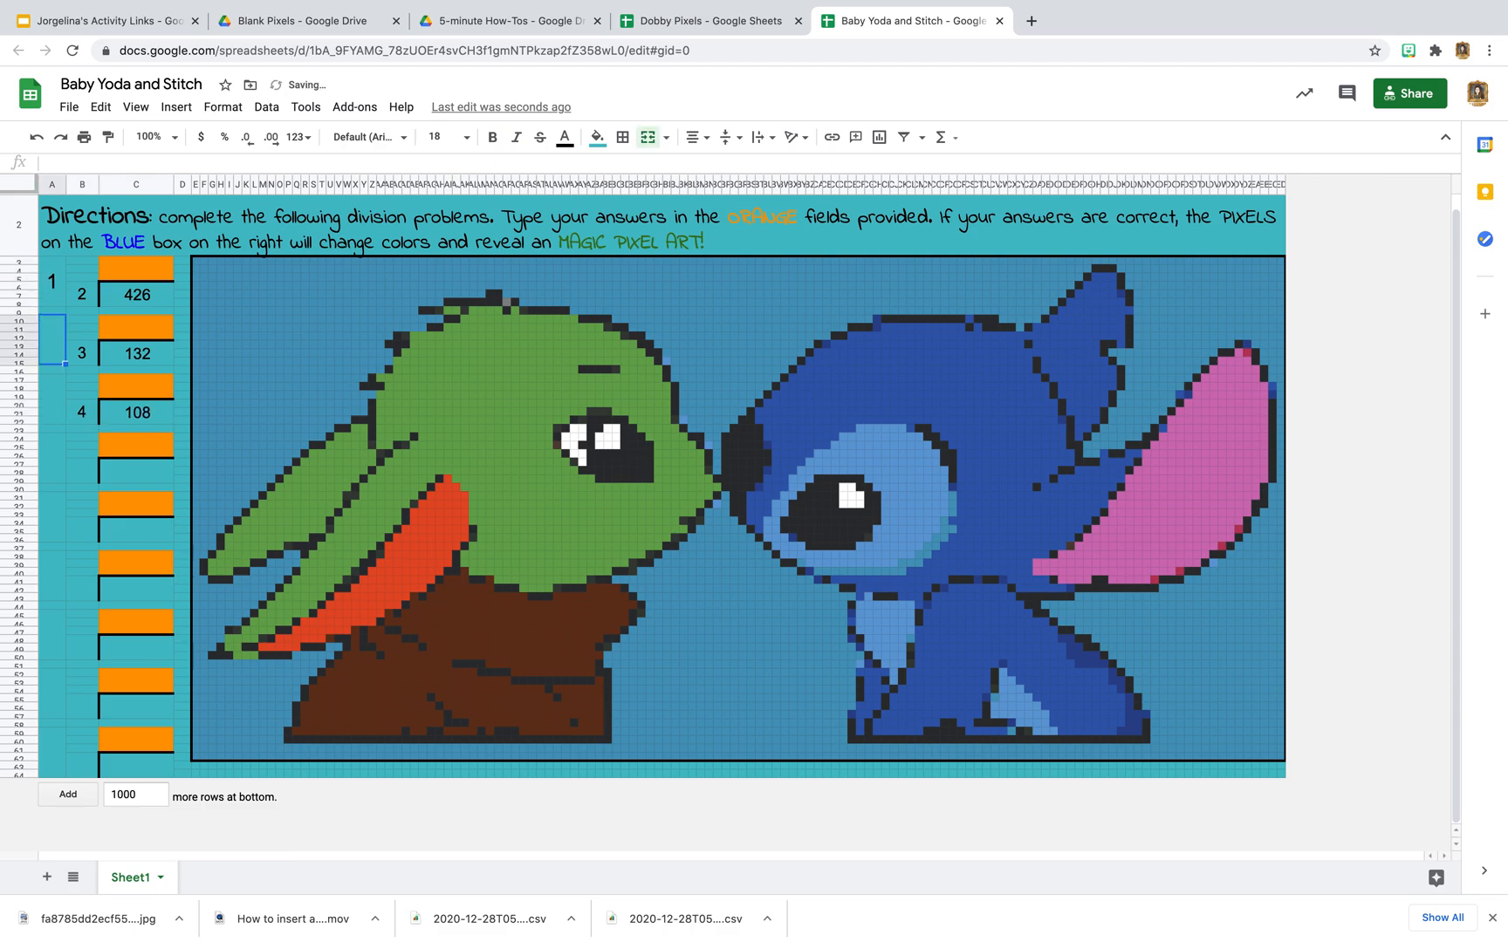
text(2)
key(Return)
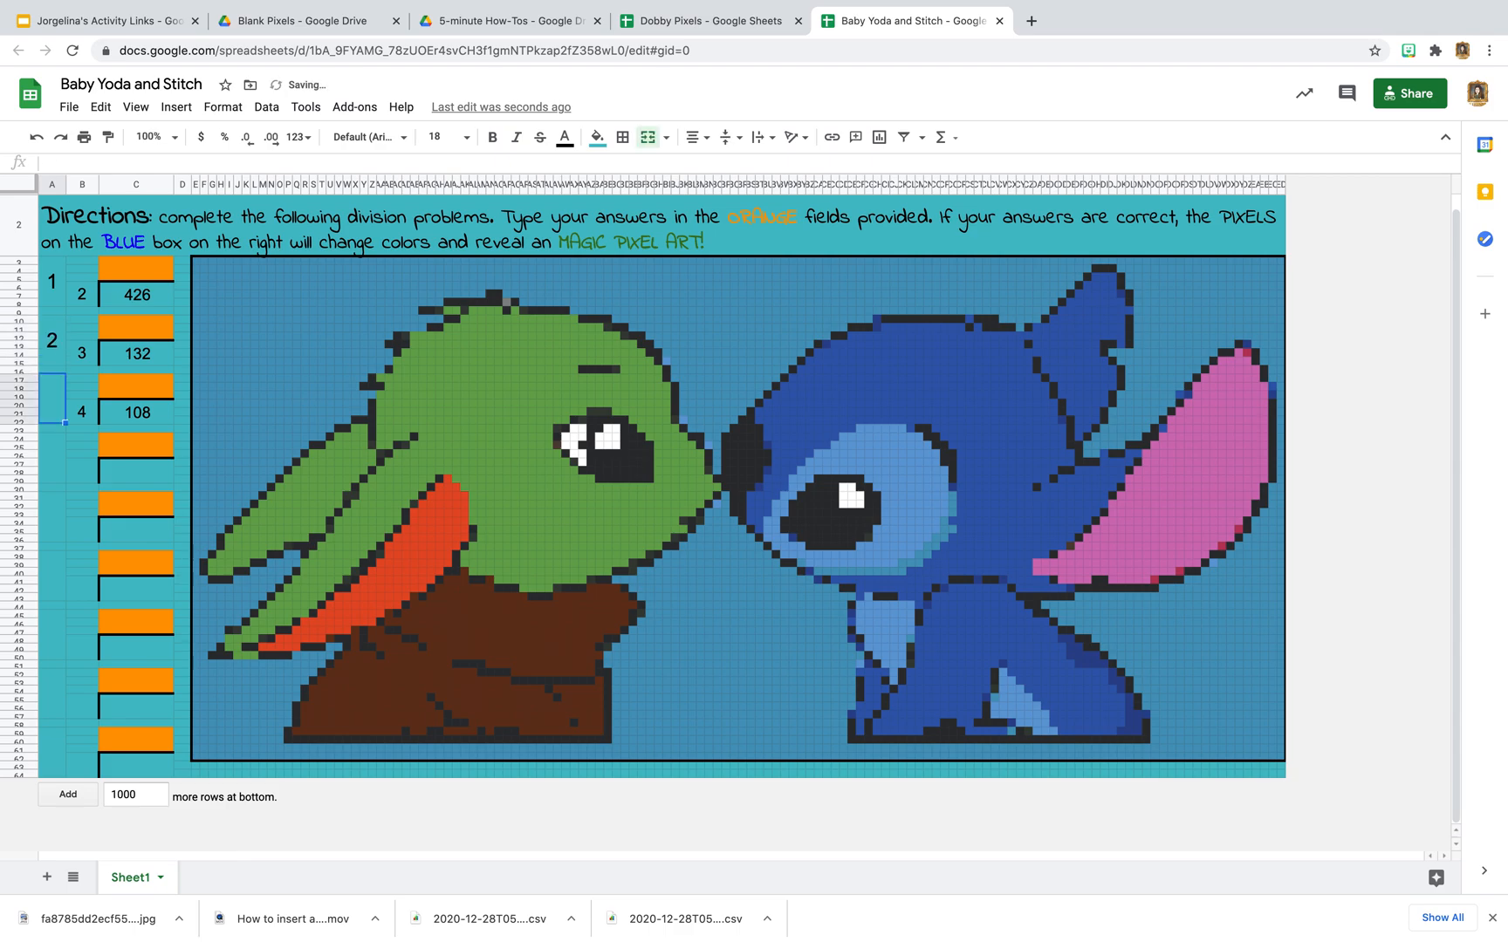
Clear the problem numbers 1 and 2 from the merged cells of column A.
key(Up)
key(Up)
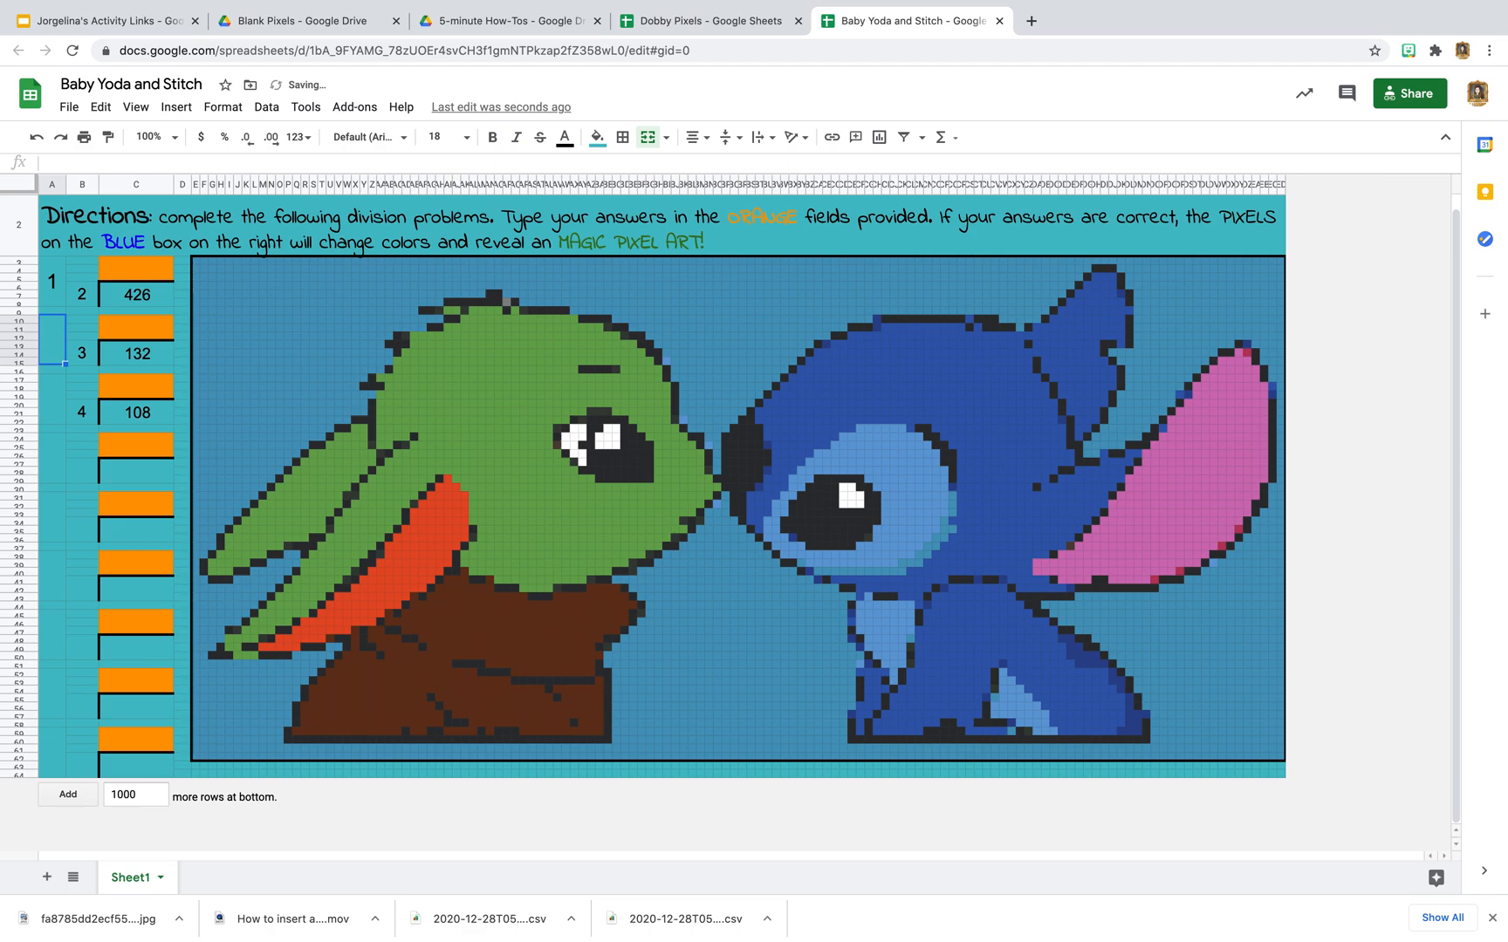
key(Delete)
key(Up)
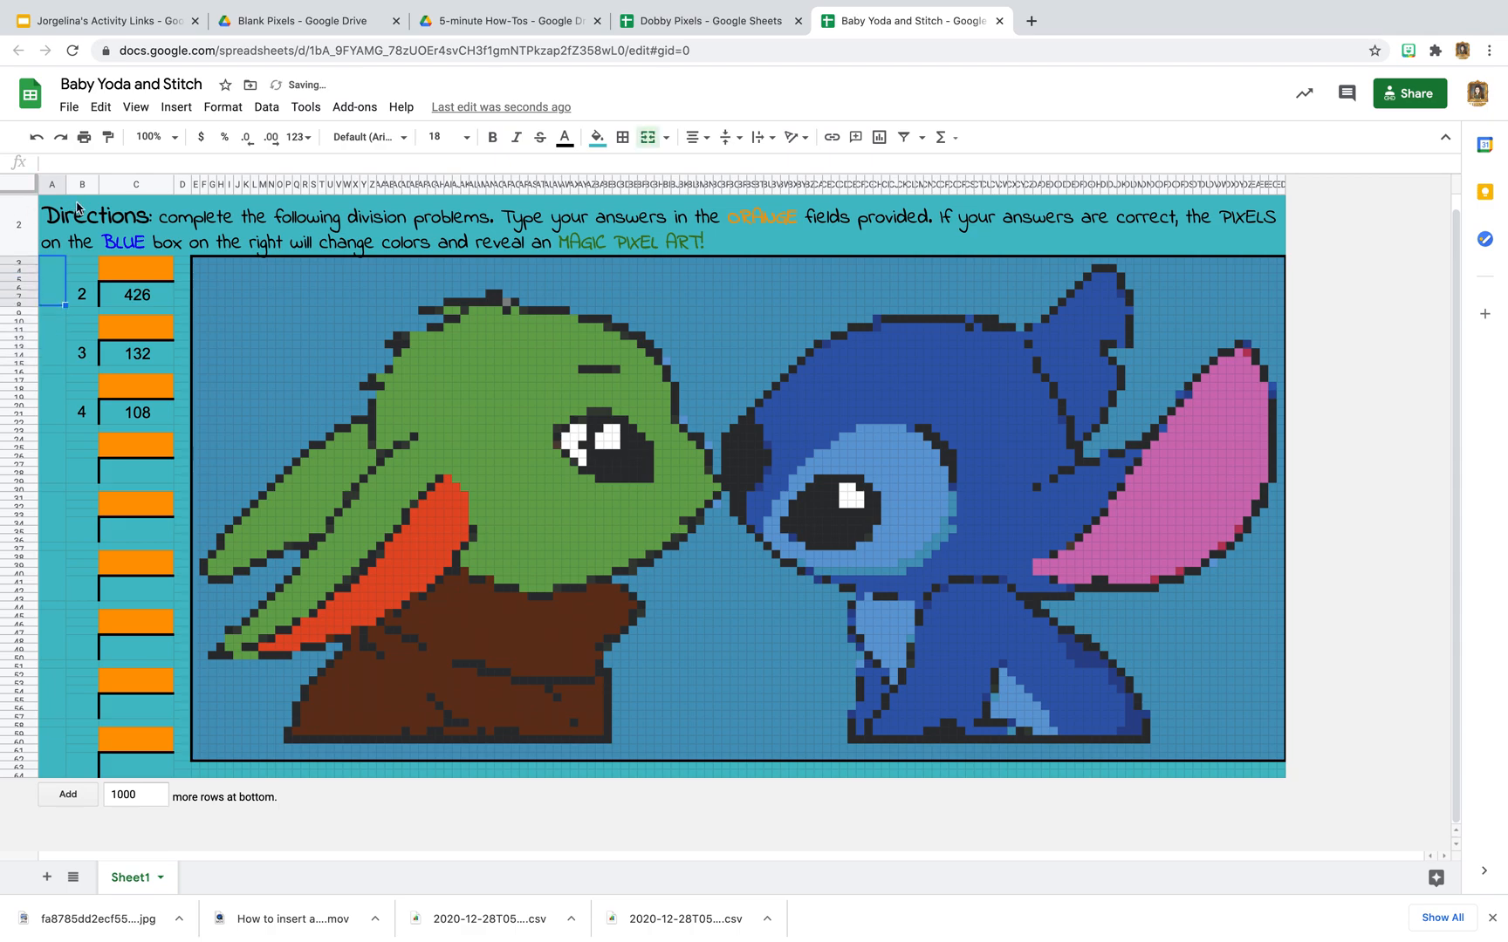
Try deleting column A and undo the deletion.
click(52, 184)
right_click(54, 187)
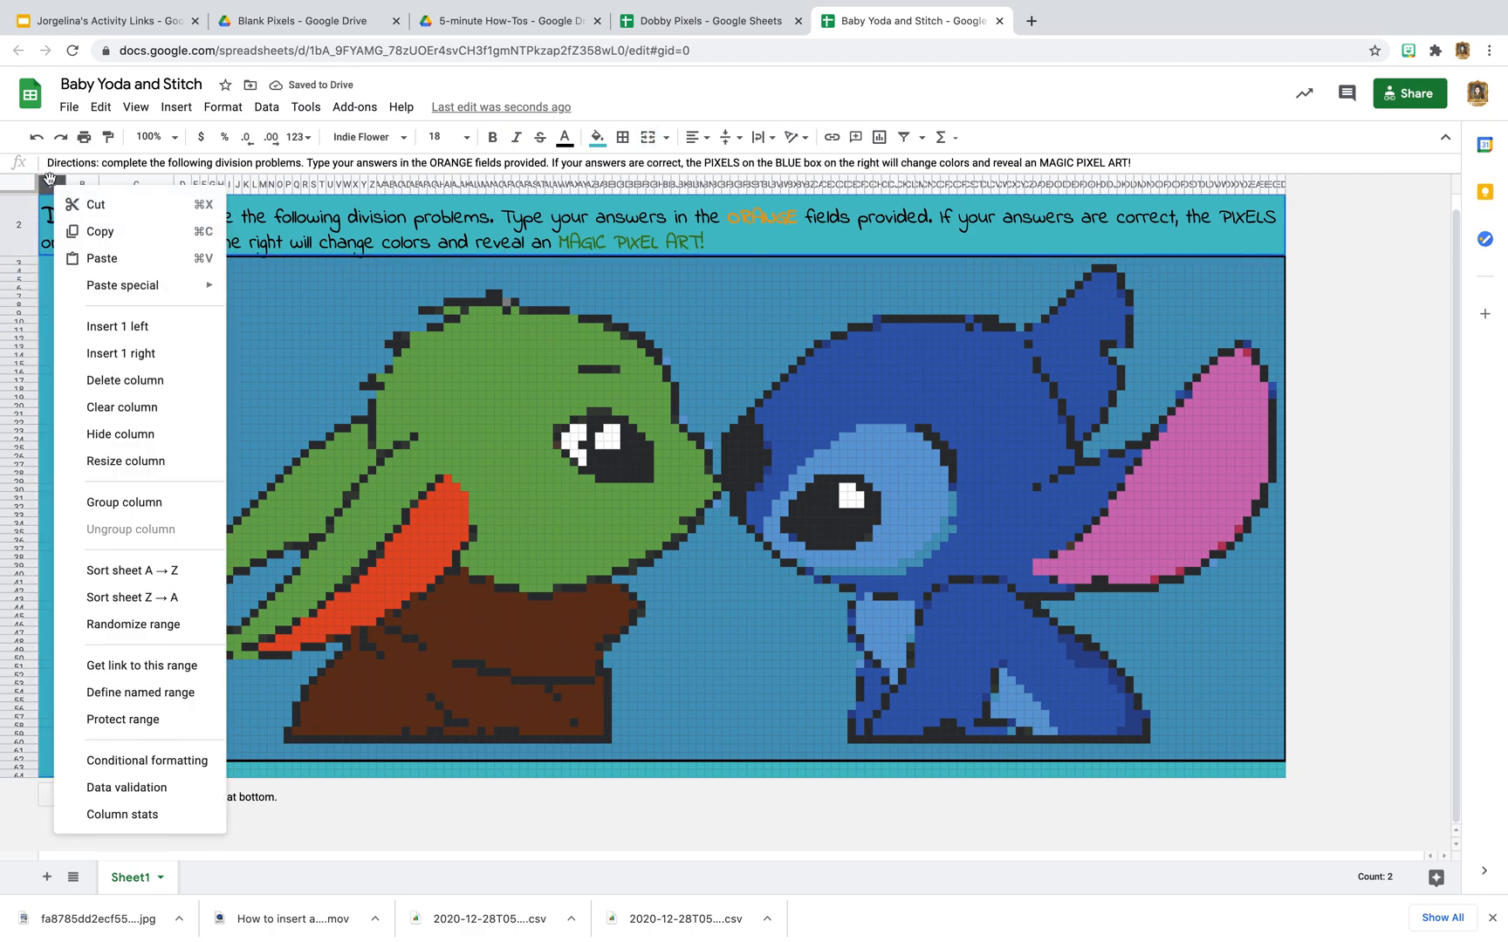
click(35, 296)
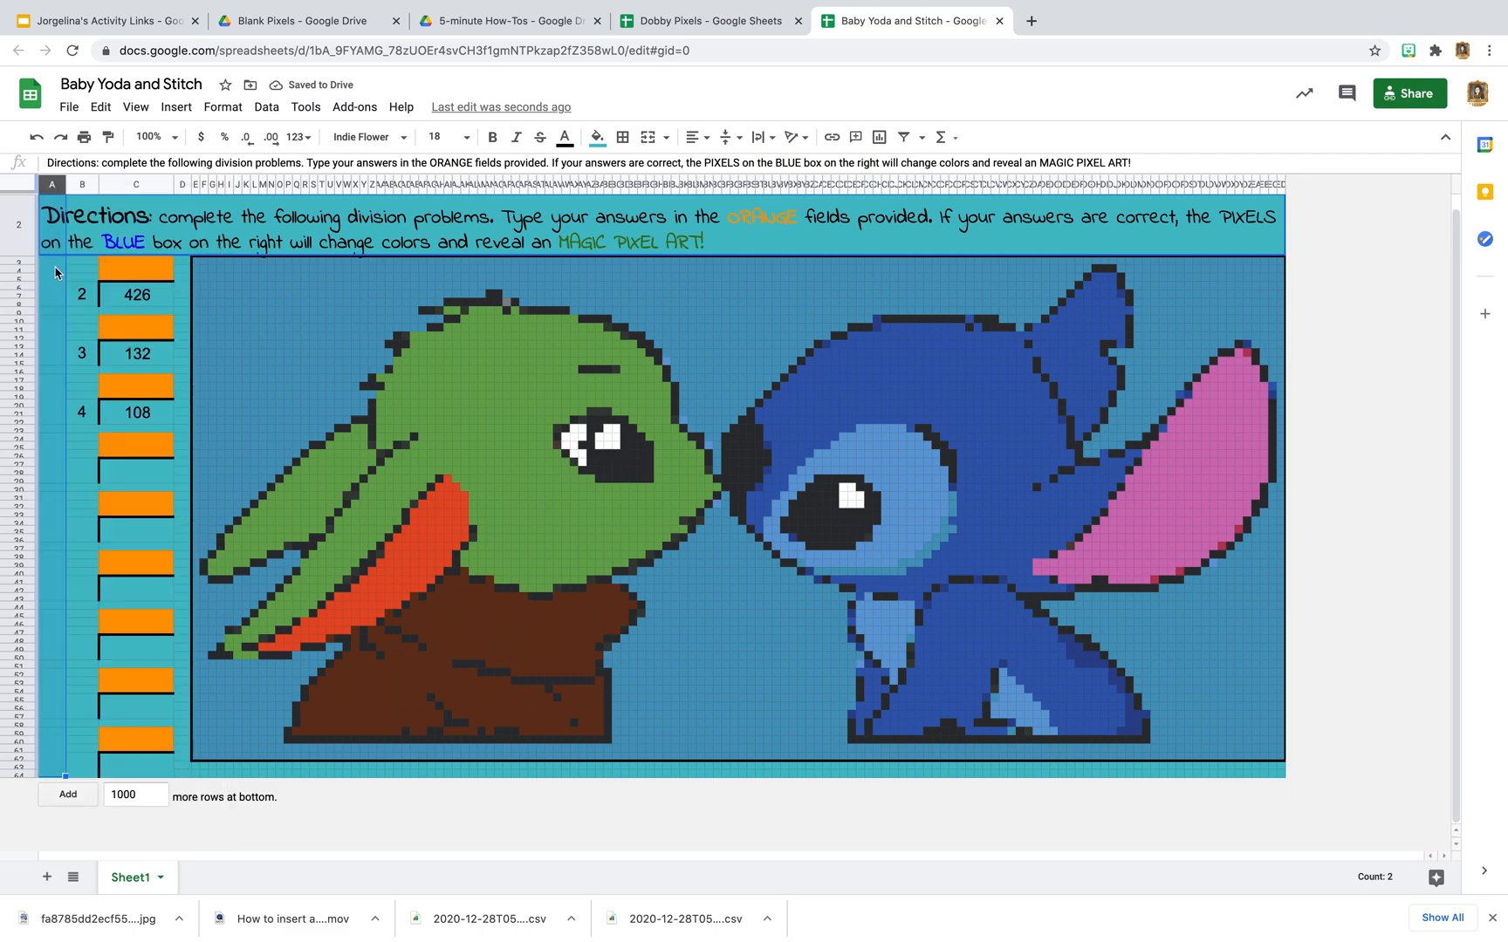
right_click(52, 187)
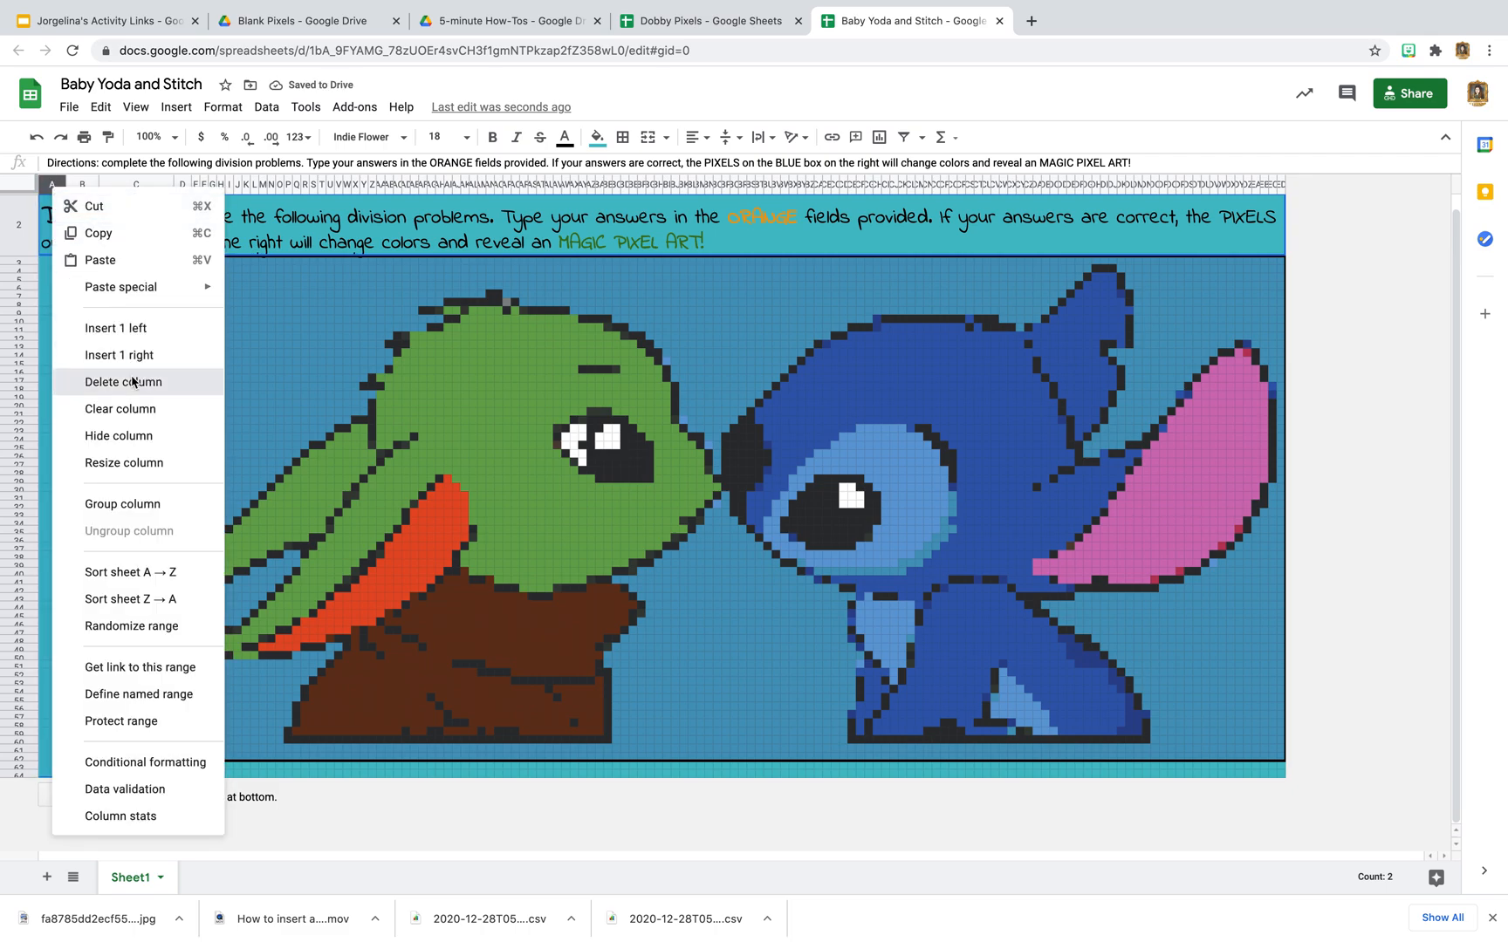
click(123, 382)
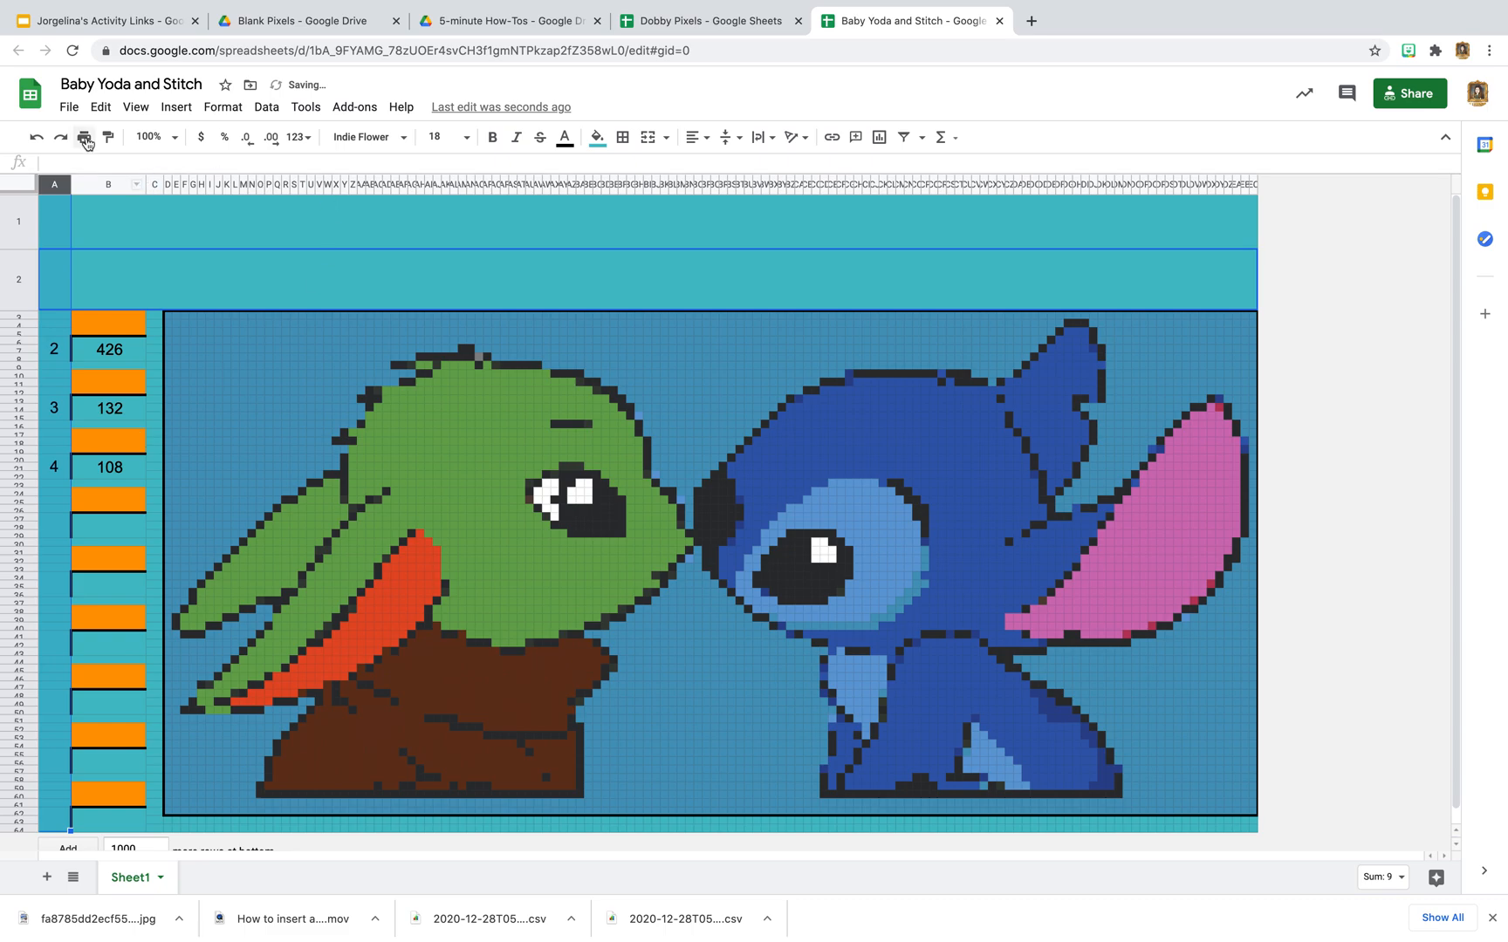
click(36, 140)
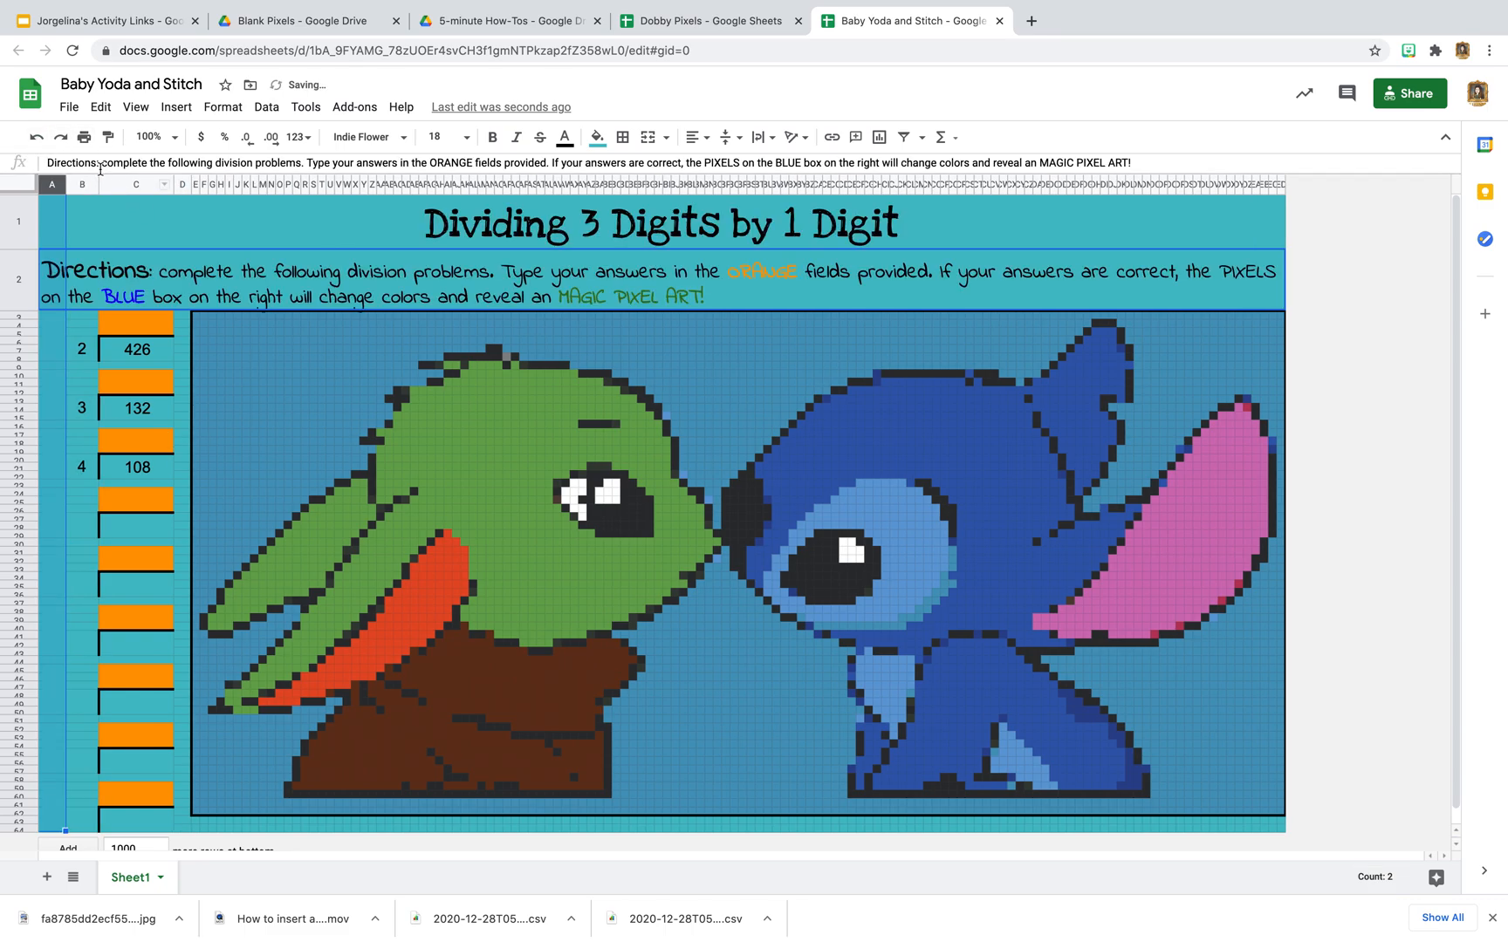
Narrow column A to about half its width.
drag(64, 183, 48, 183)
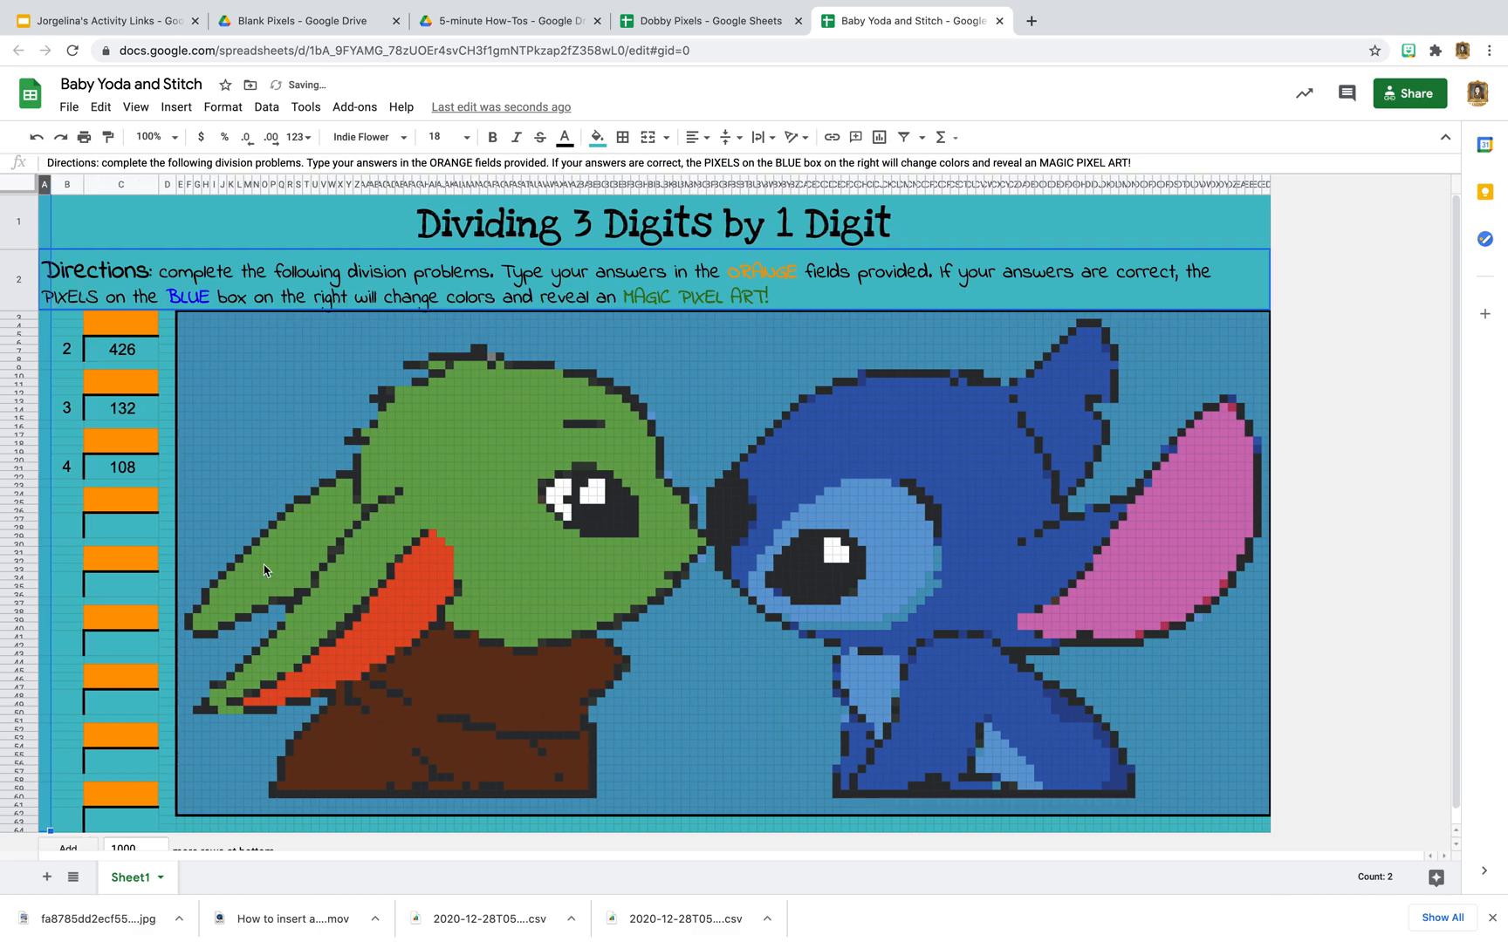
click(307, 502)
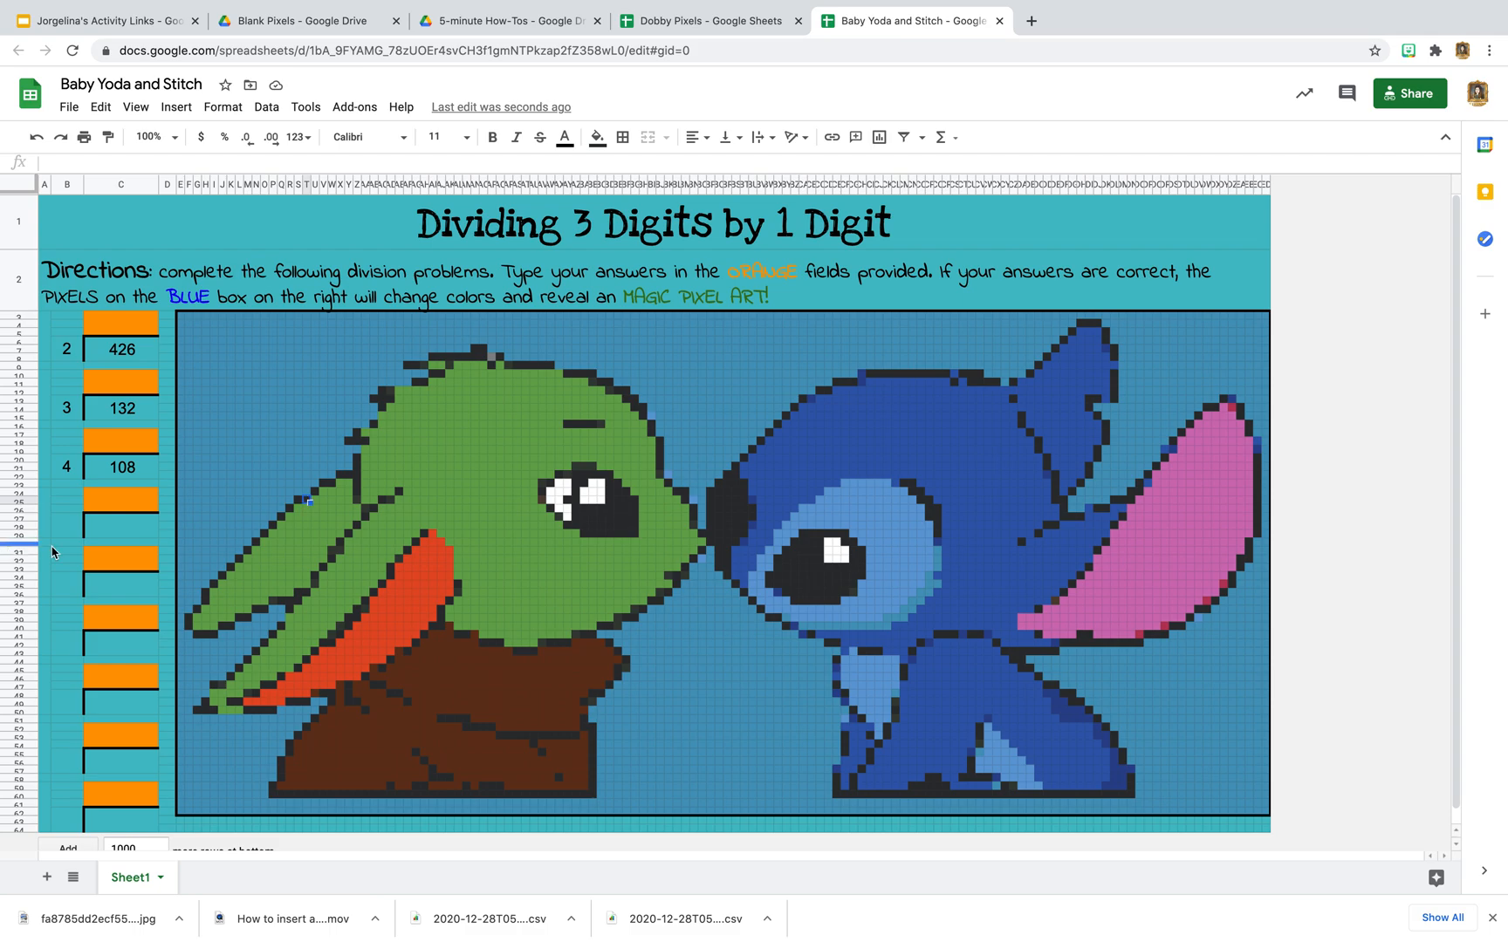
Fill in the fourth division problem with divisor 5 and dividend 564.
click(81, 532)
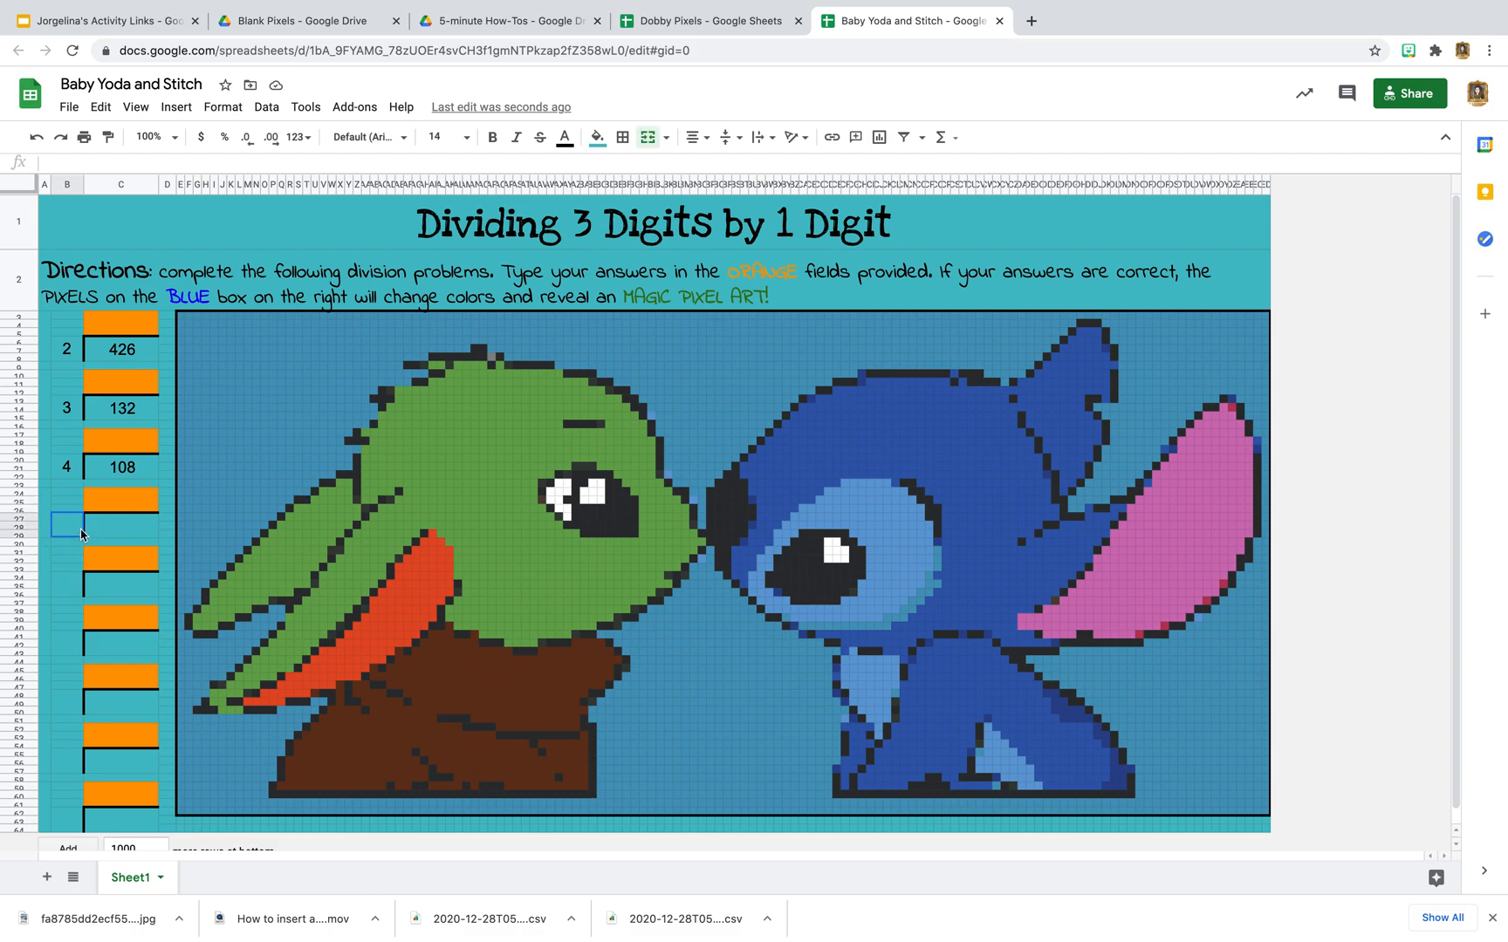
text(5)
key(Tab)
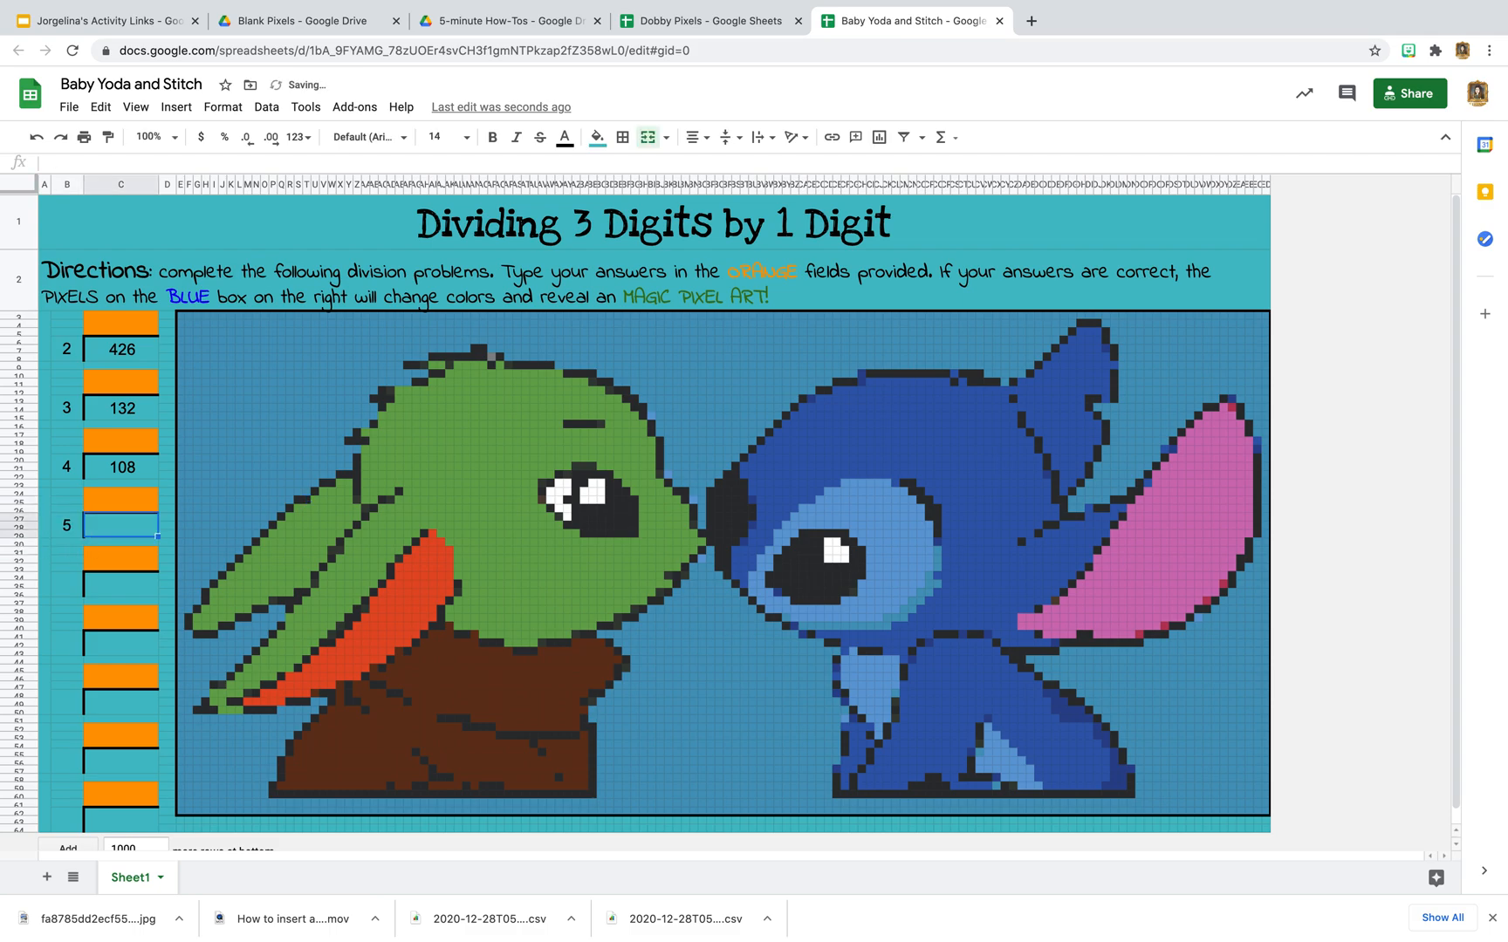
text(564)
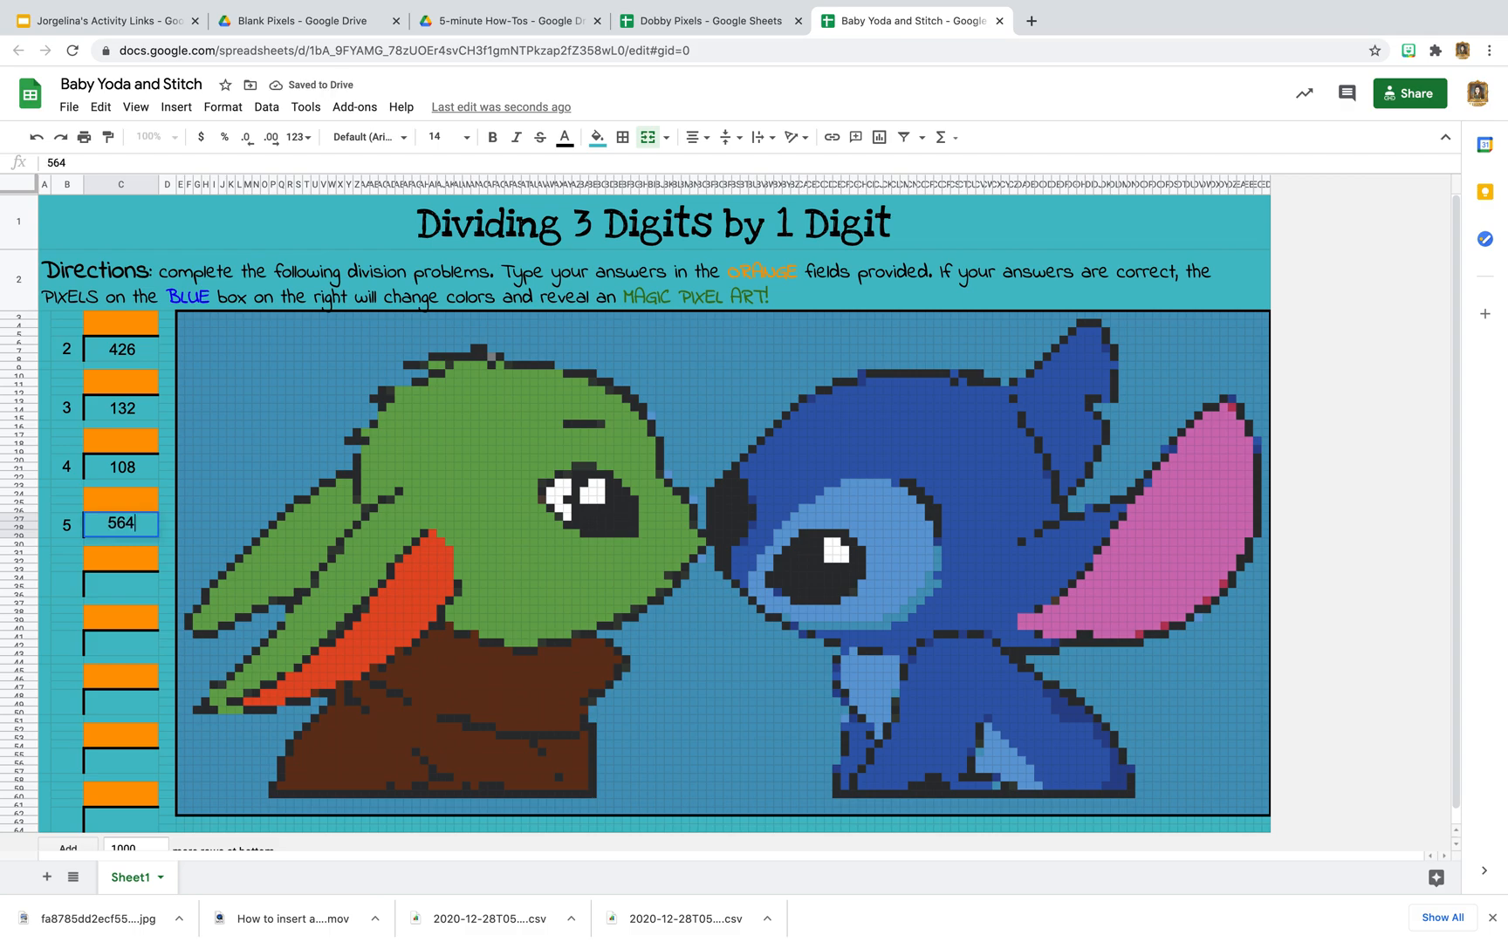
key(Return)
Enter 5 as the divisor of the fifth division problem.
key(Left)
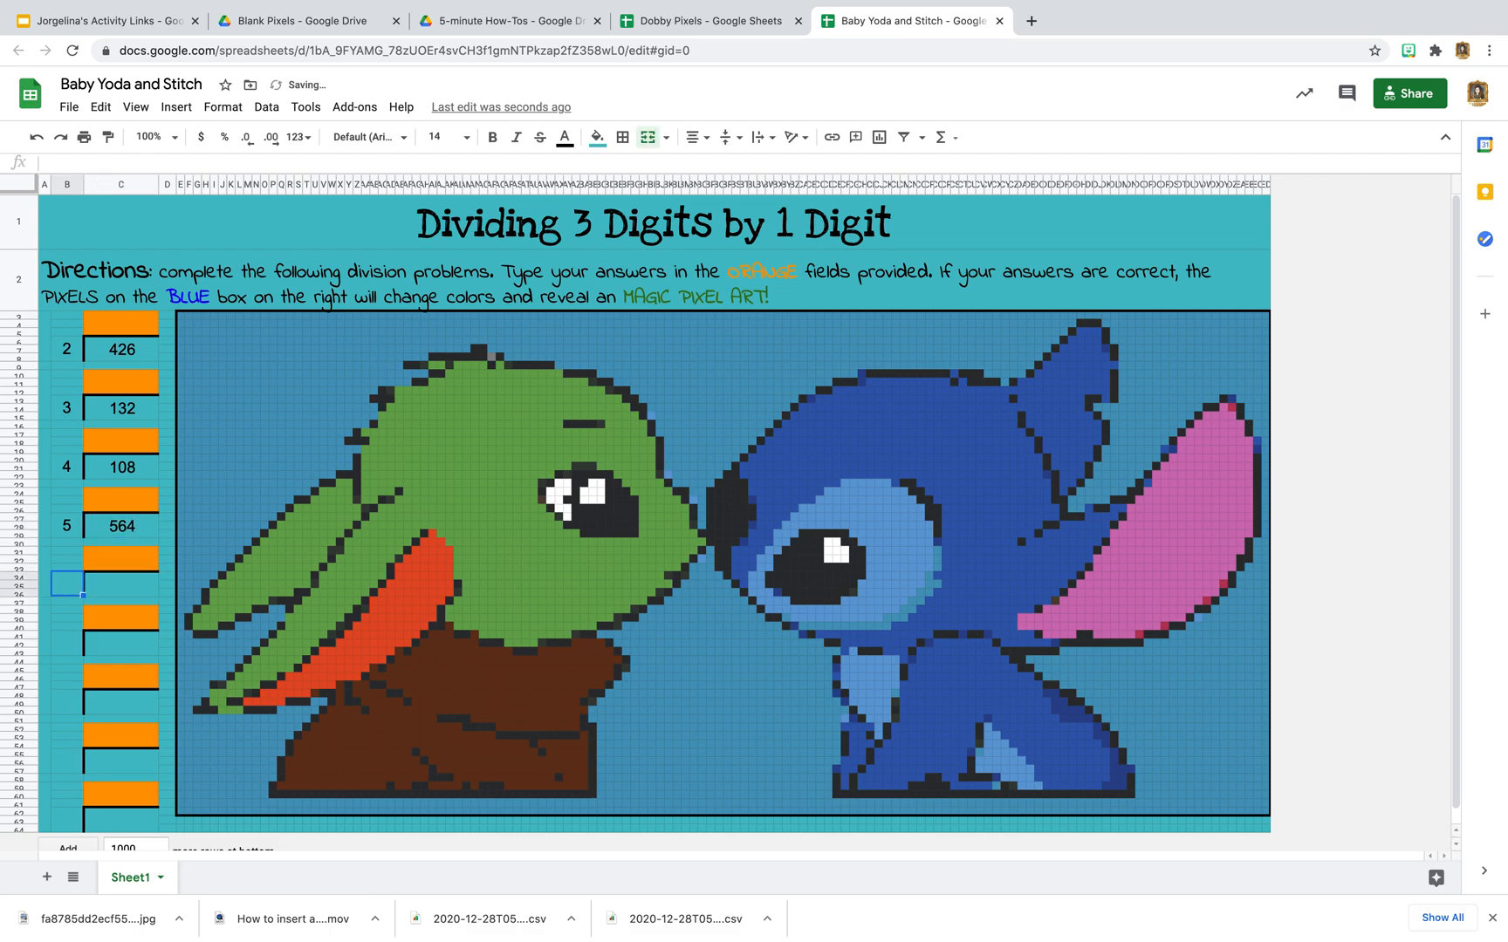
text(5)
key(Tab)
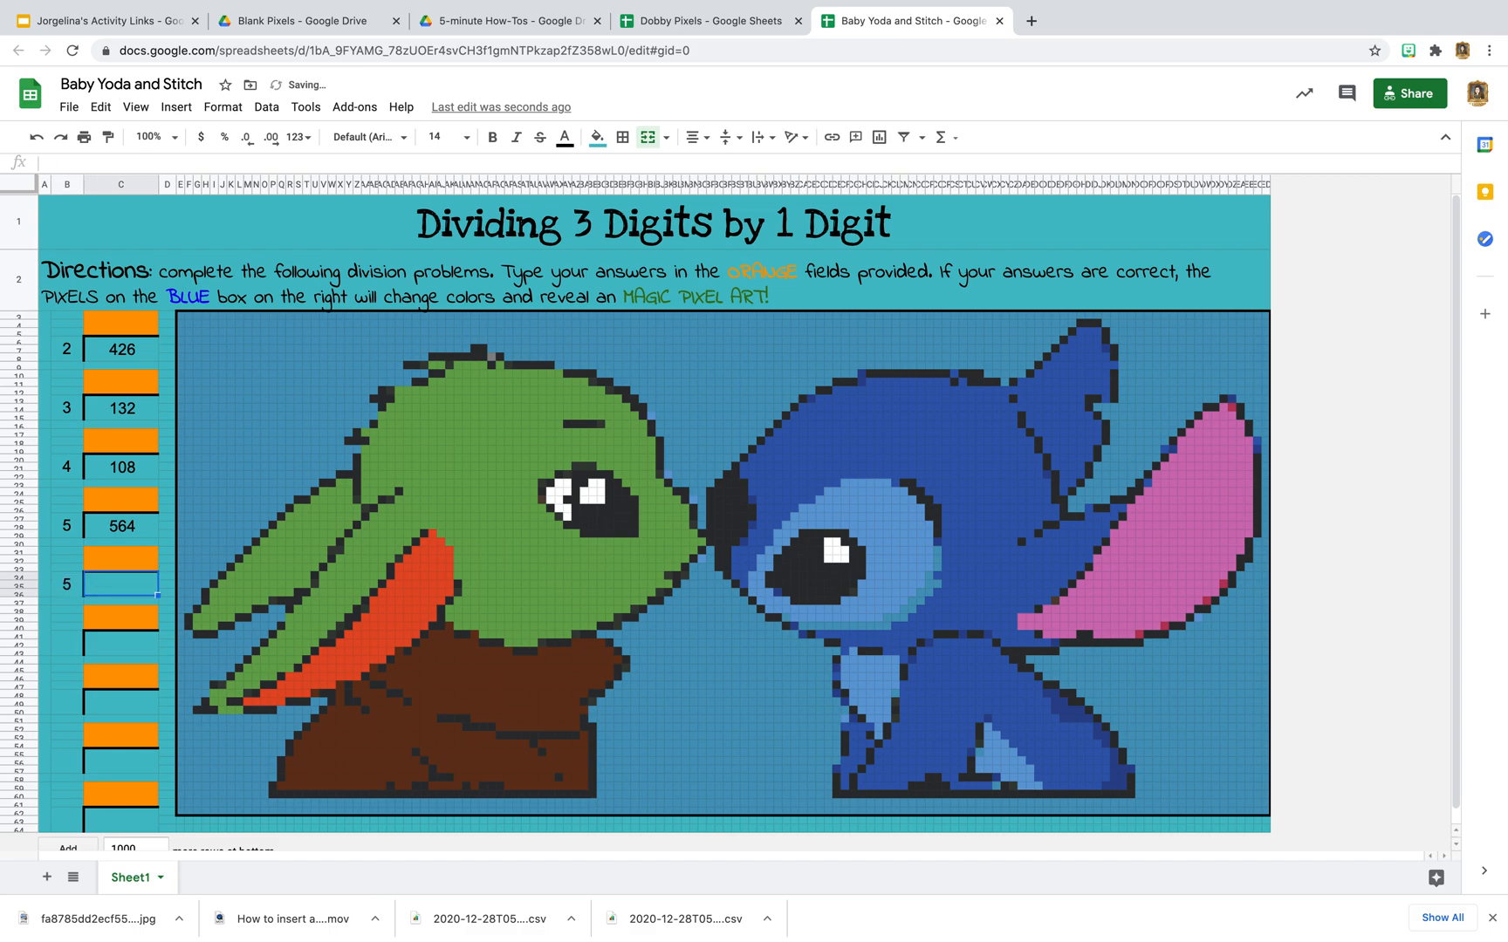
key(Right)
text(135)
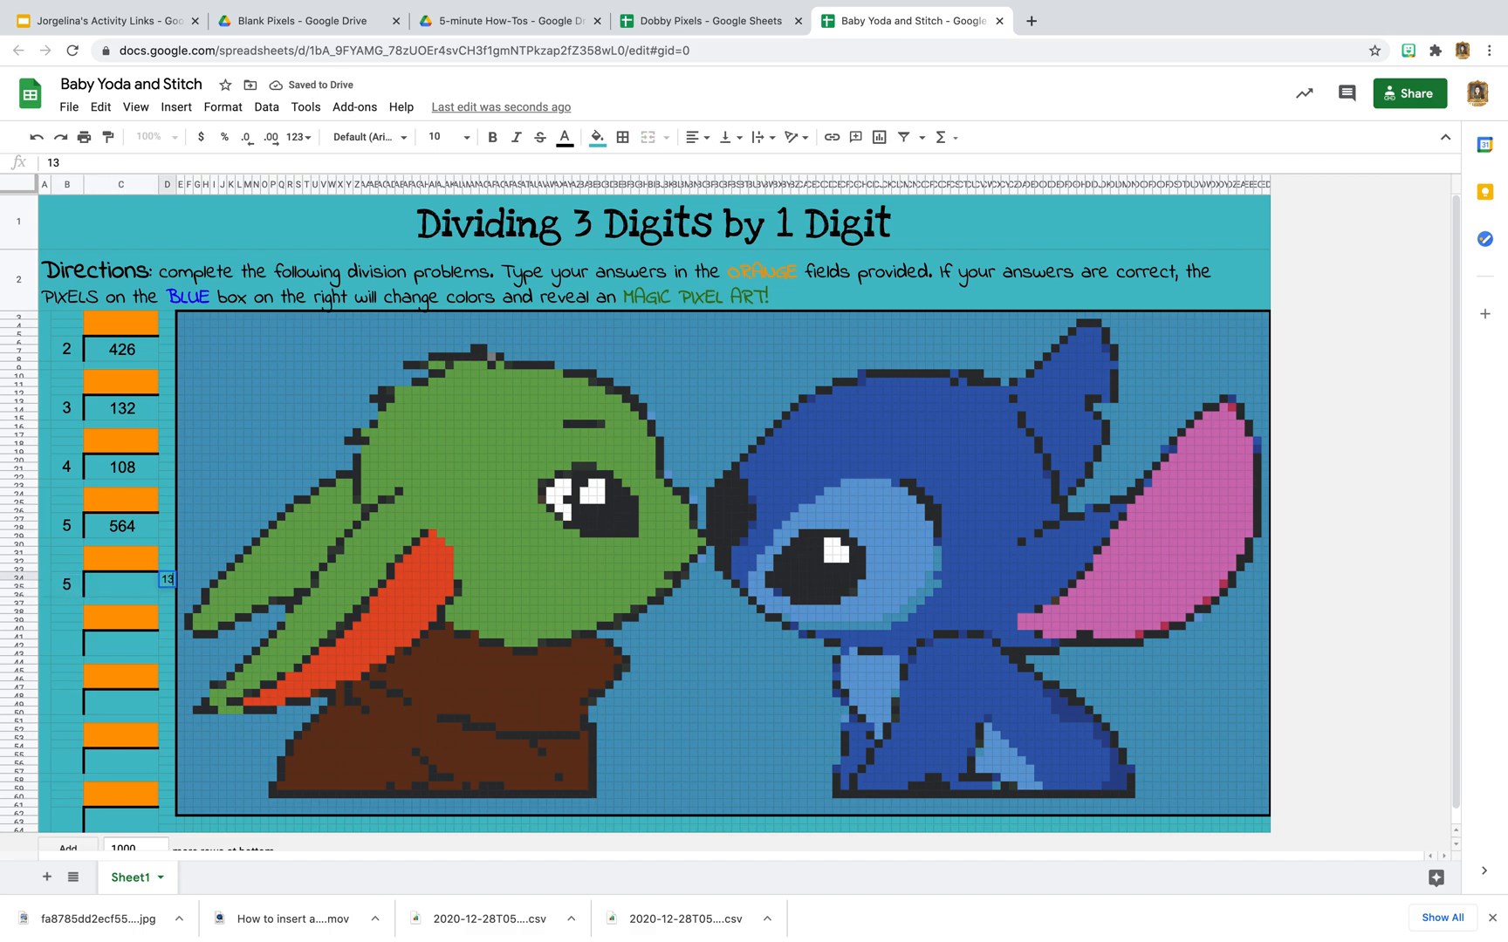
key(BackSpace)
key(BackSpace)
key(BackSpace)
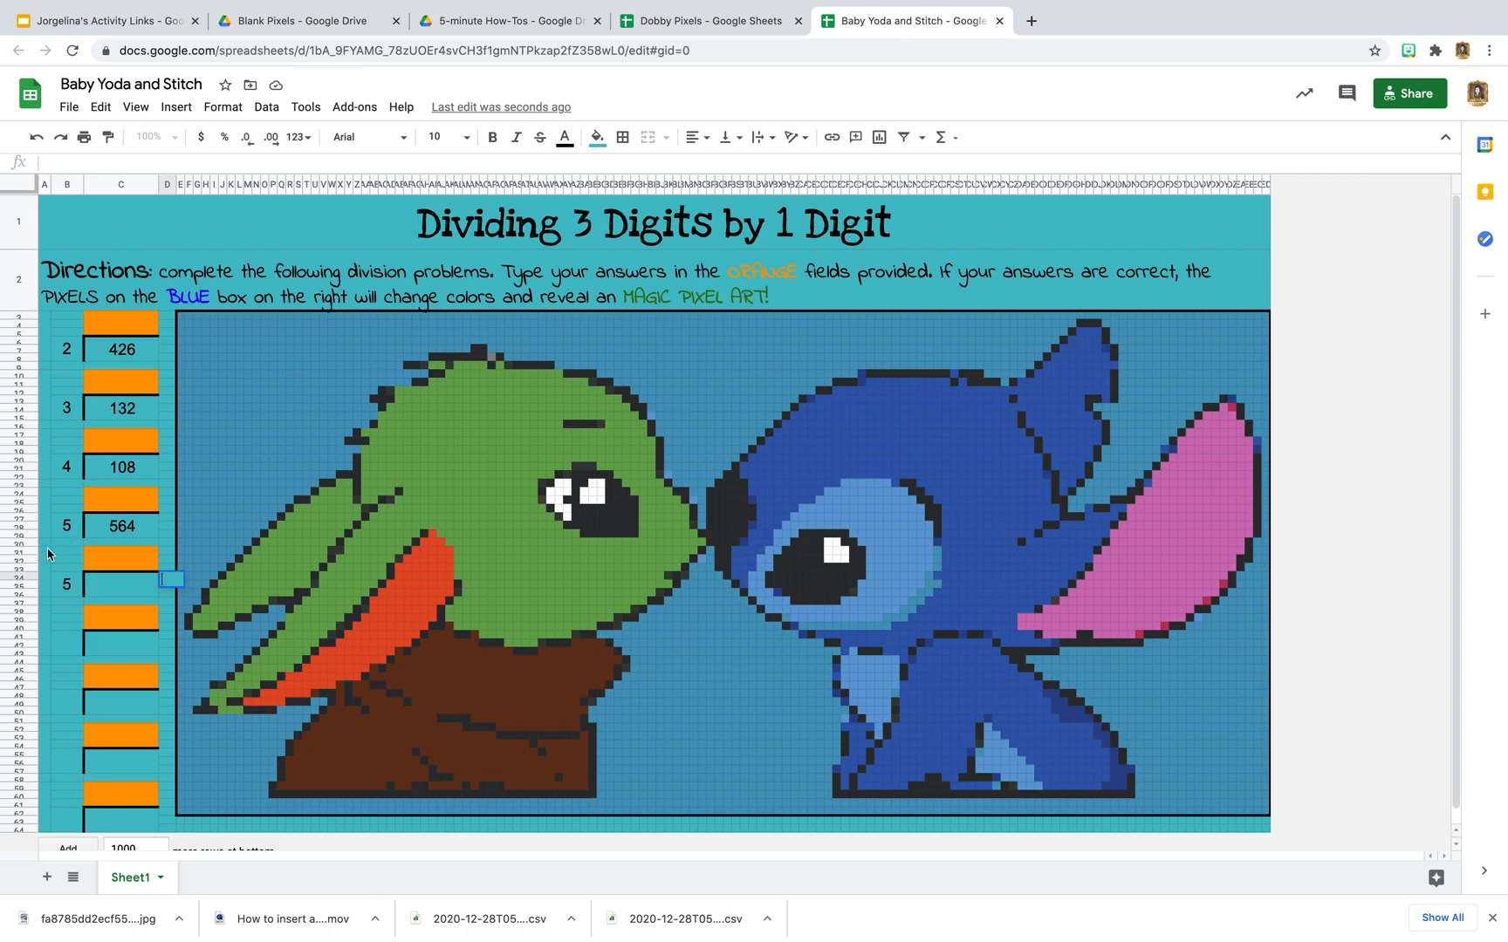
click(118, 581)
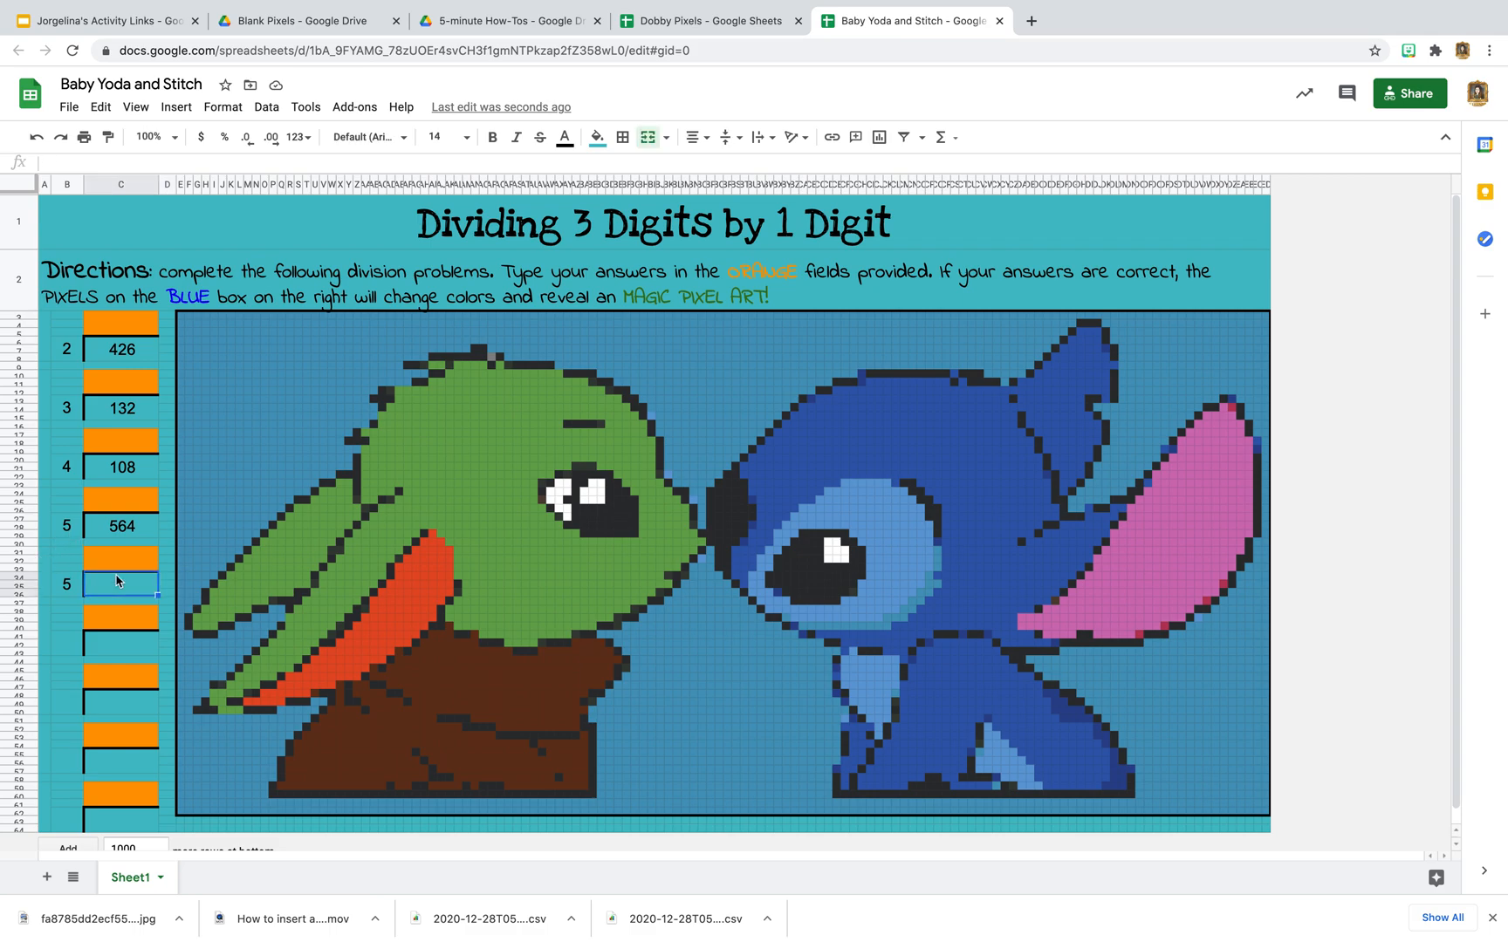
Change the divisor of the fourth division problem to 2.
key(Up)
key(Up)
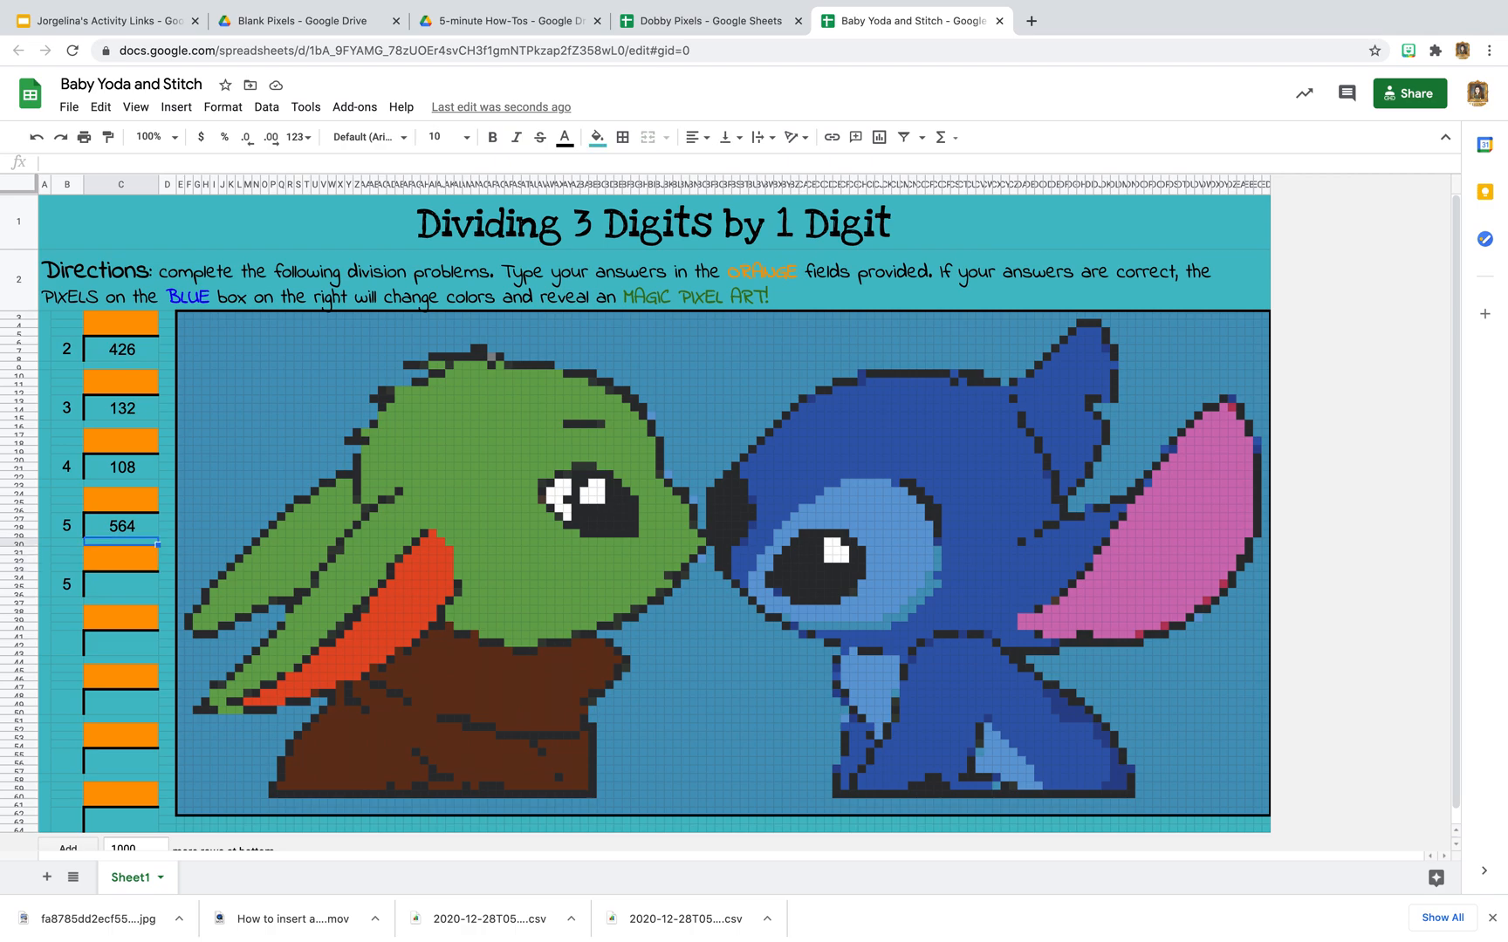
key(Left)
key(Up)
text(2)
key(Return)
Enter 135 as the dividend of the fifth division problem.
key(Down)
key(Down)
key(Down)
key(Down)
key(Right)
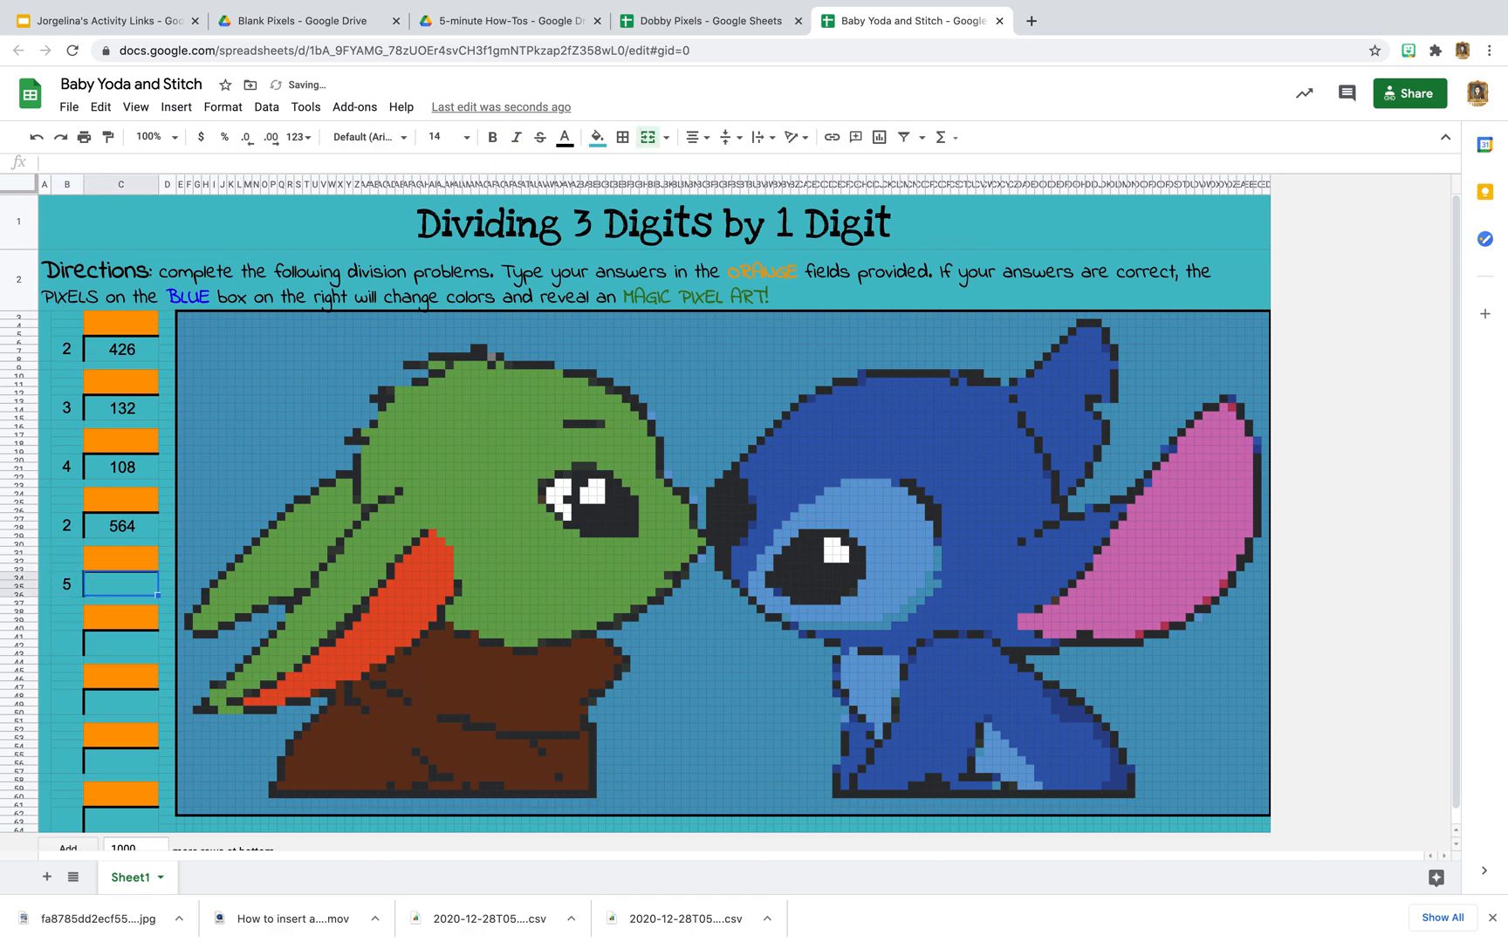
text(135)
key(Return)
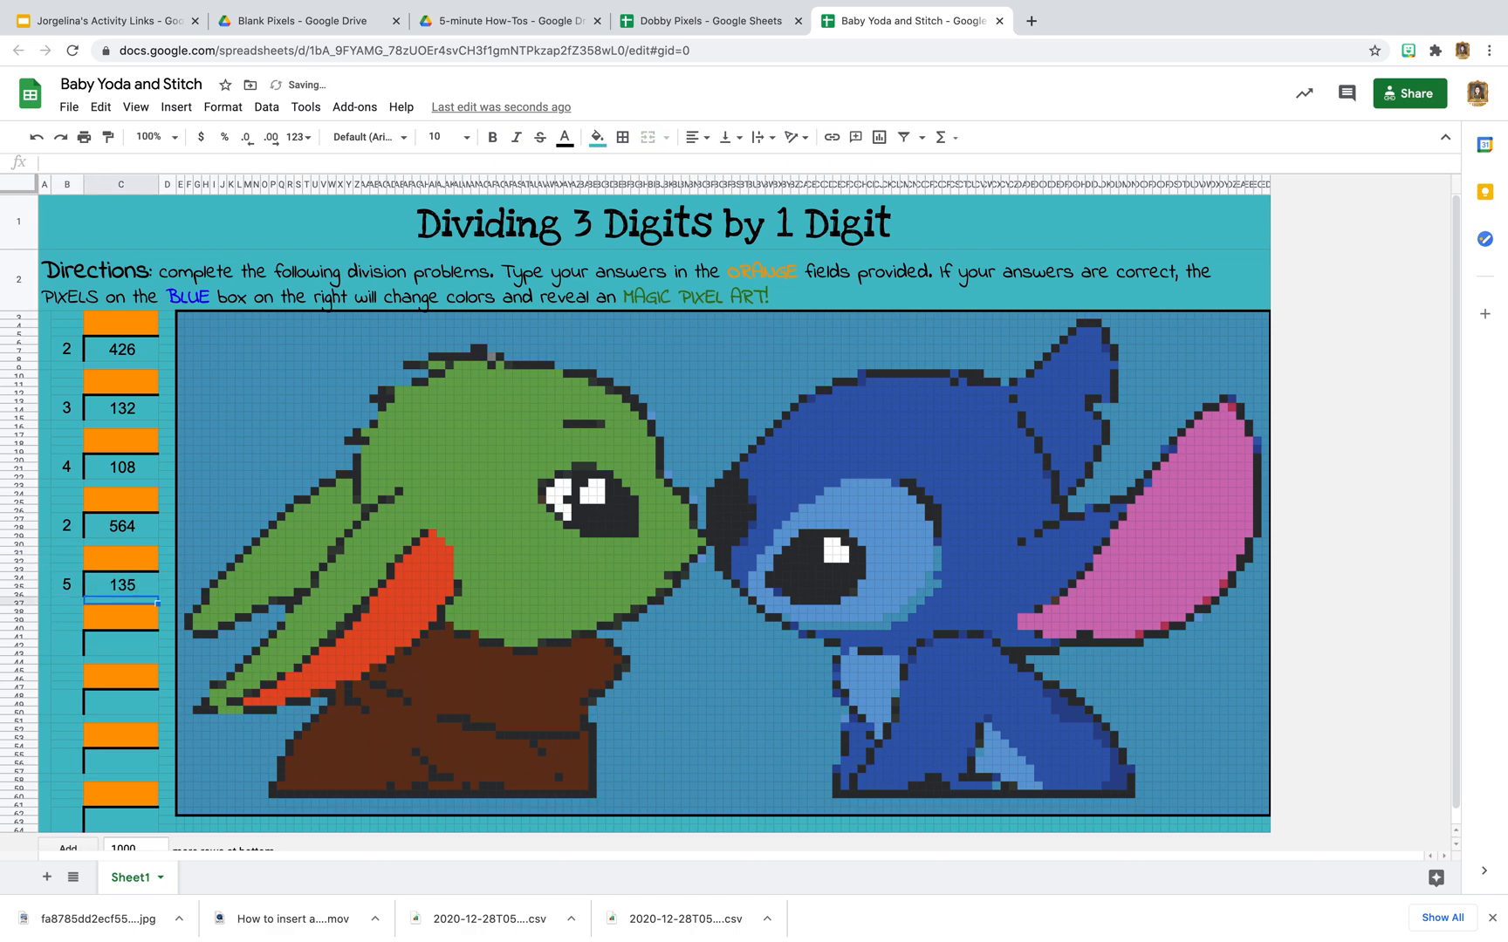
Fill in the sixth division problem with divisor 4 and dividend 152.
click(76, 653)
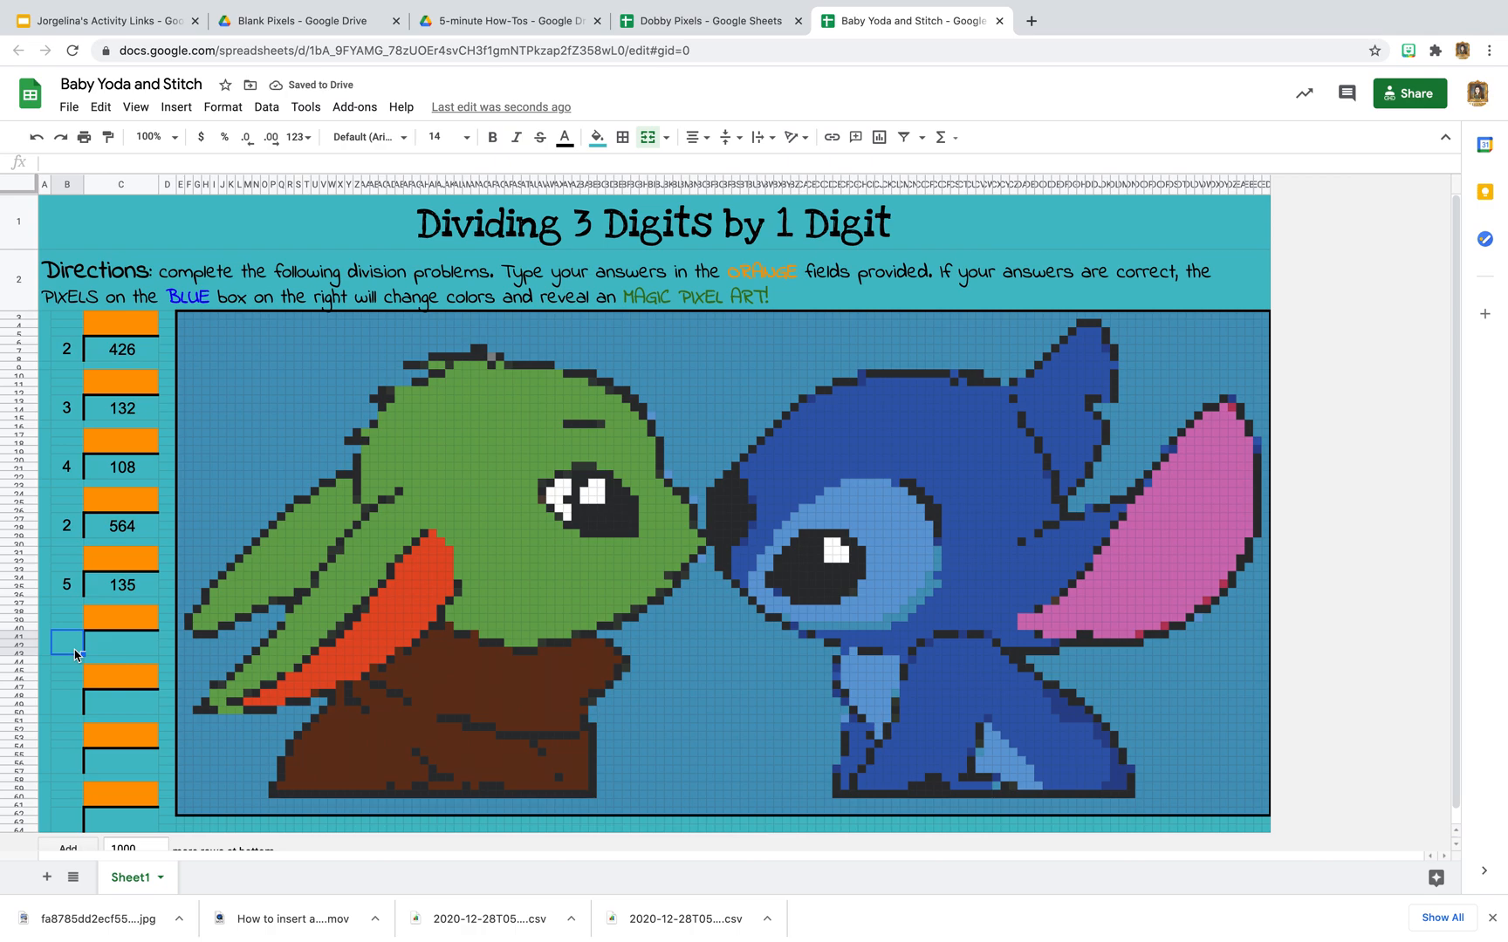
text(4)
key(Tab)
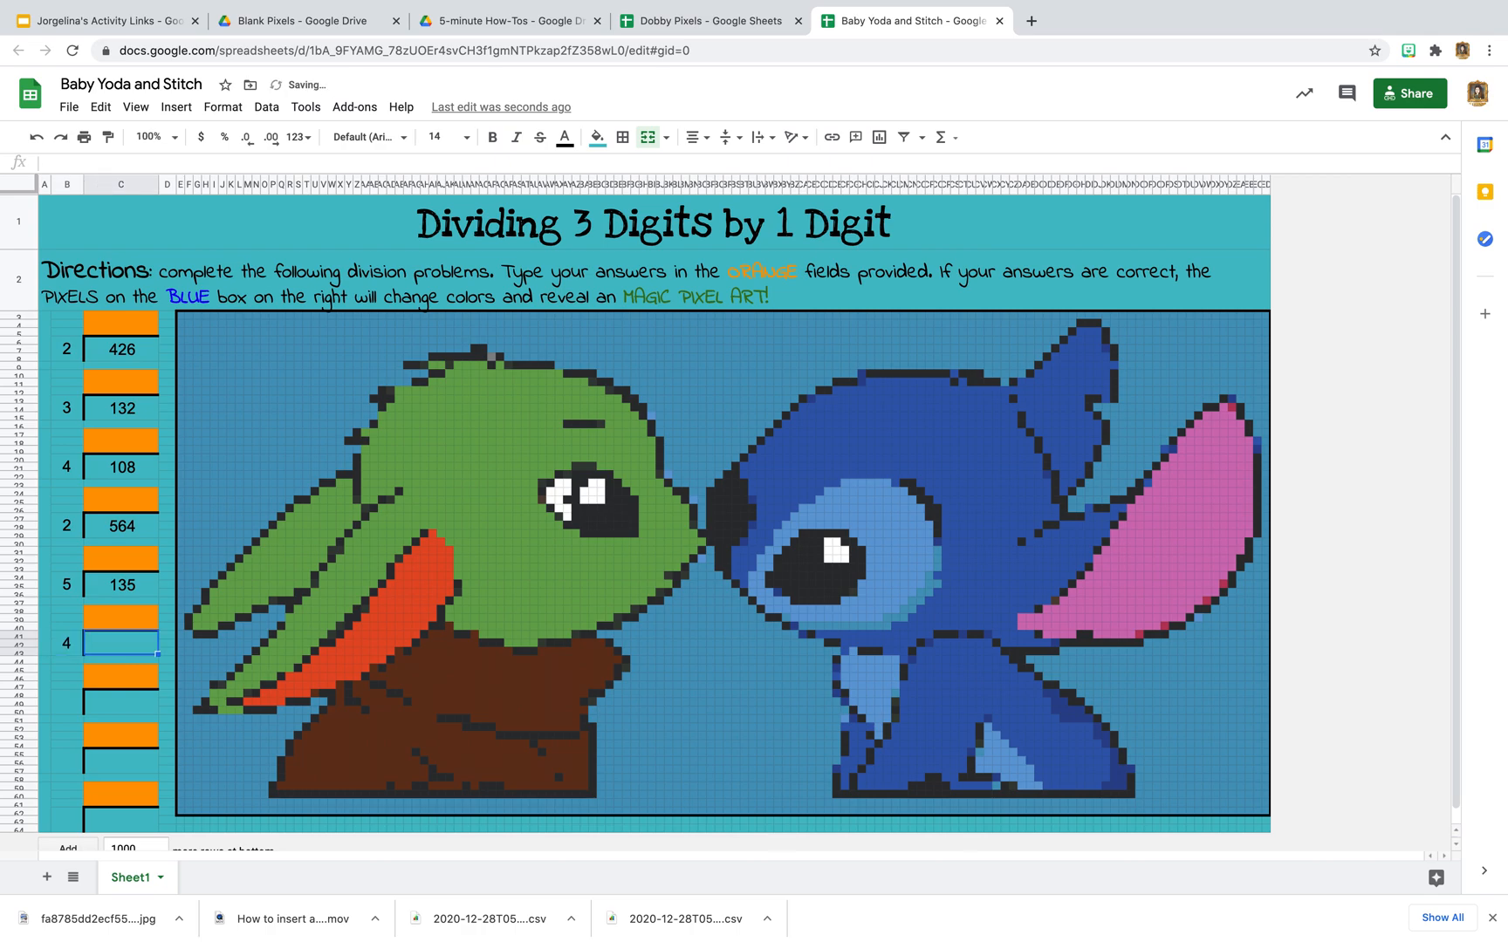
text(152)
click(69, 698)
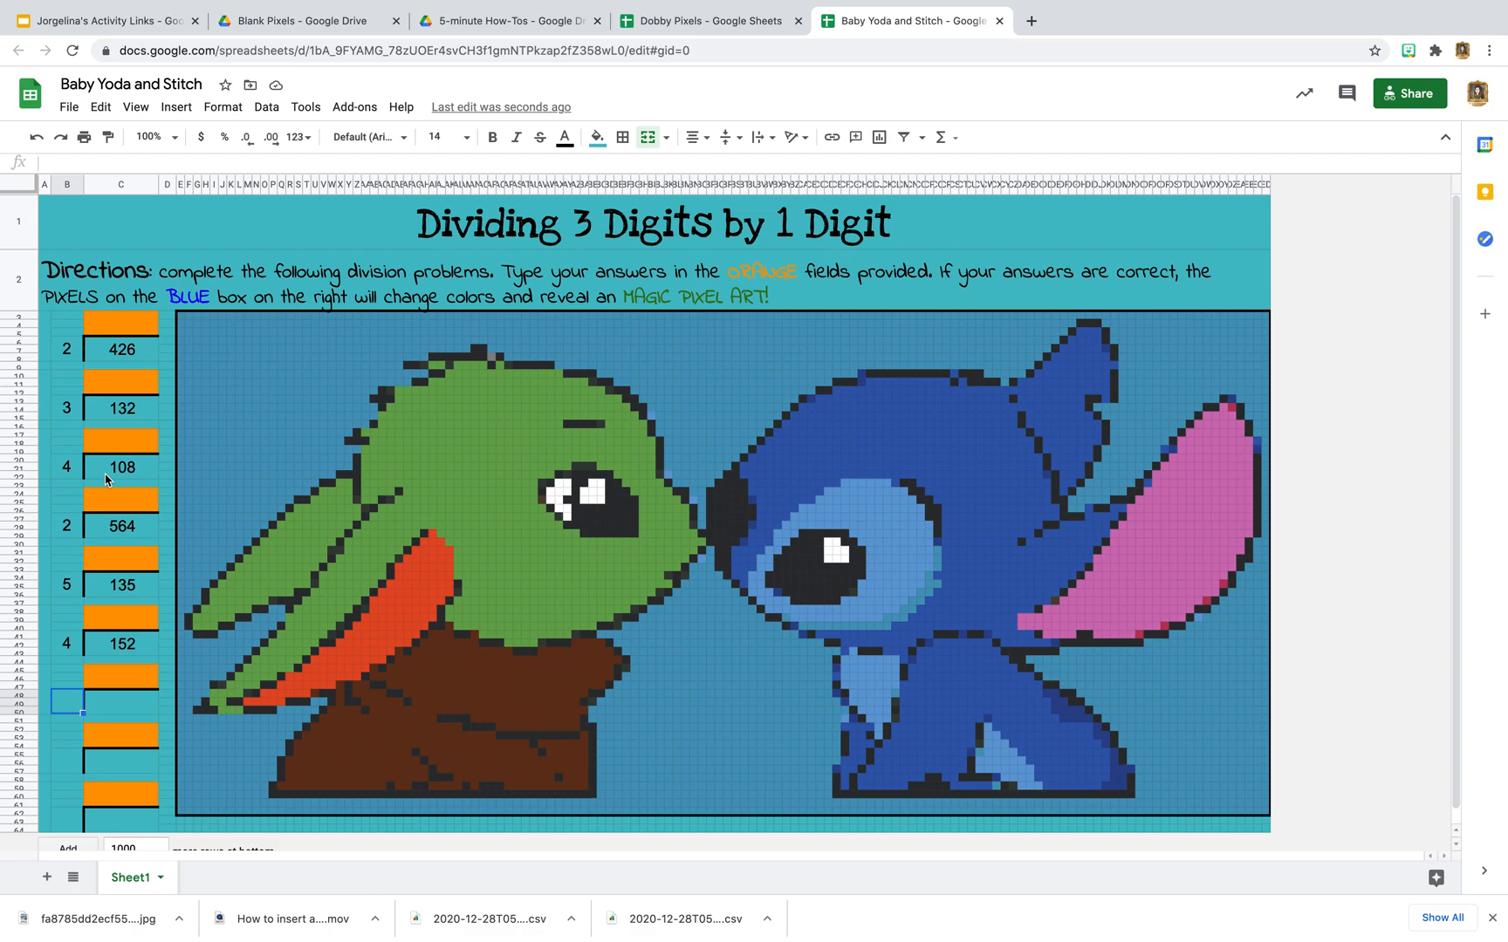
Insert three extra rows at the end of the sheet, below the pixel art.
scroll(108, 479, down, 1)
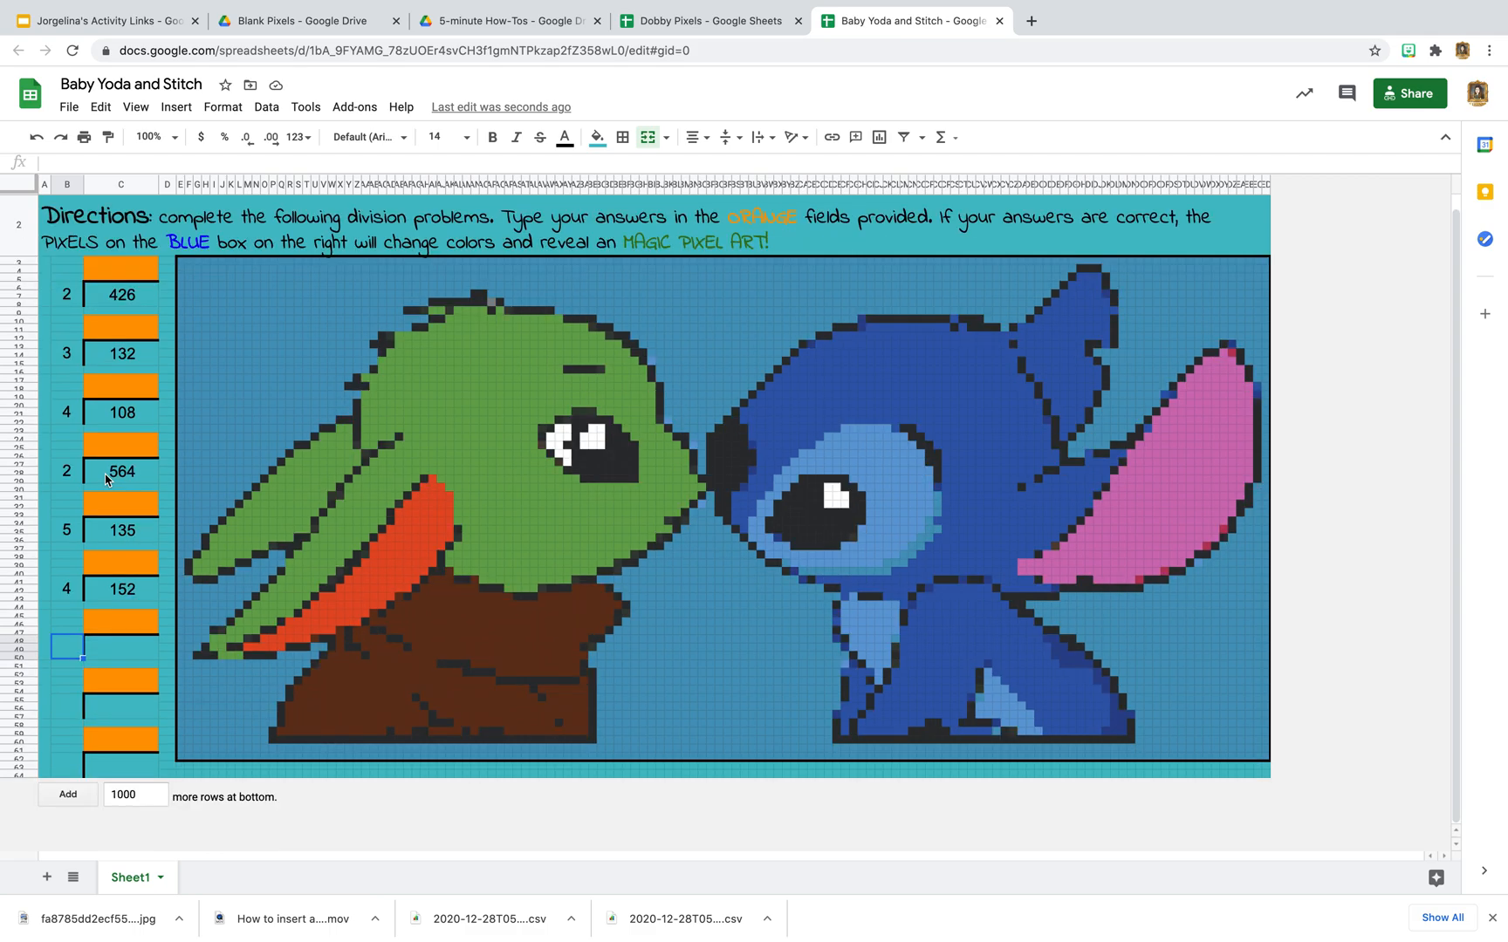
click(28, 772)
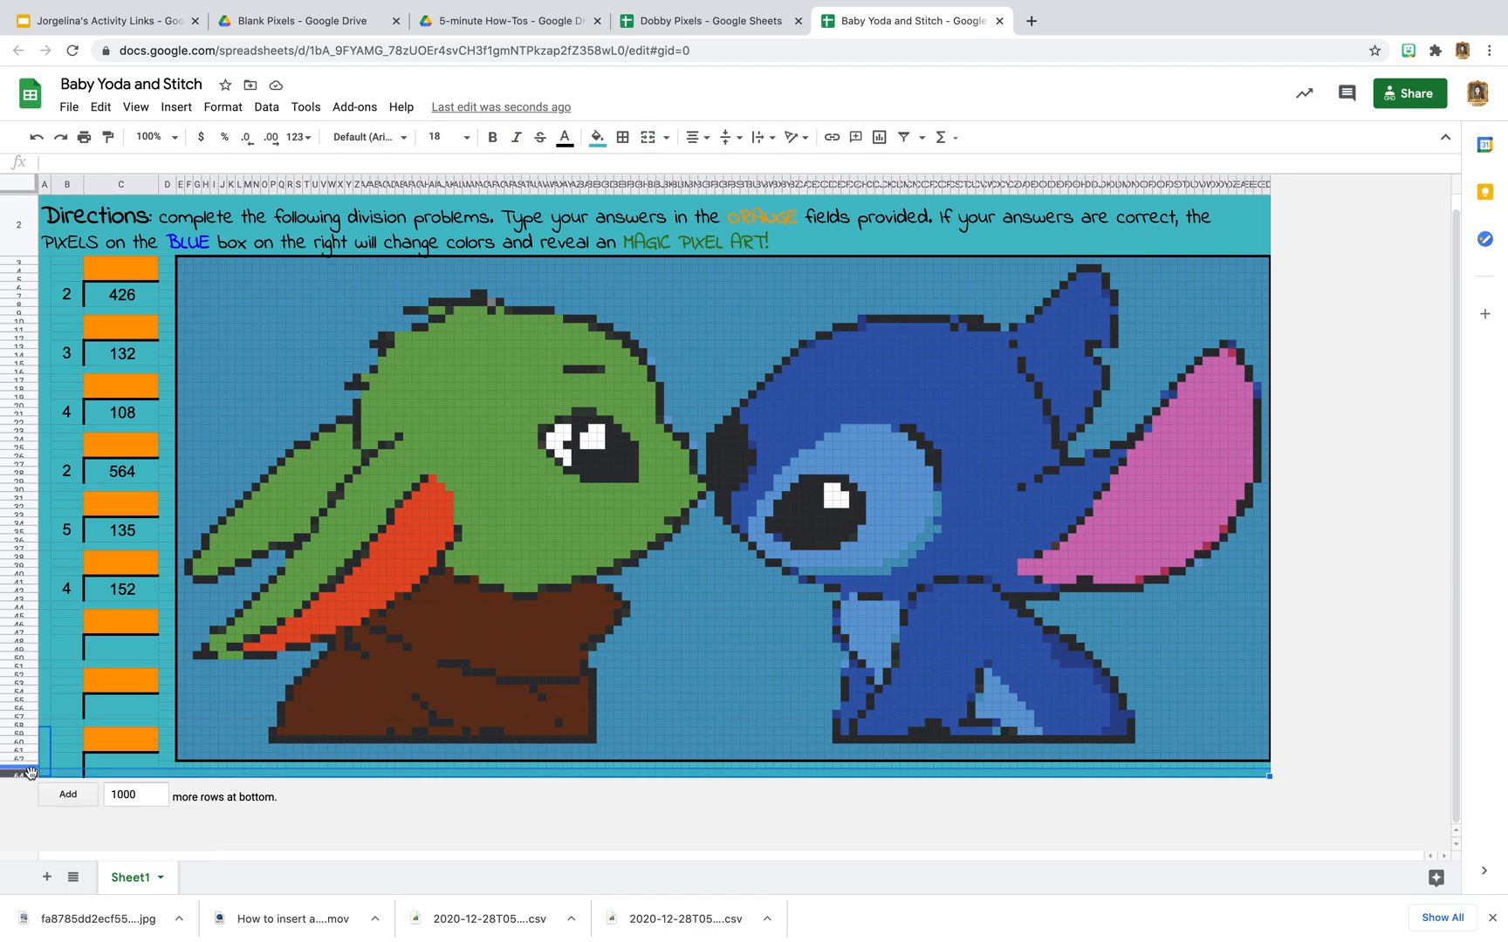
click(176, 106)
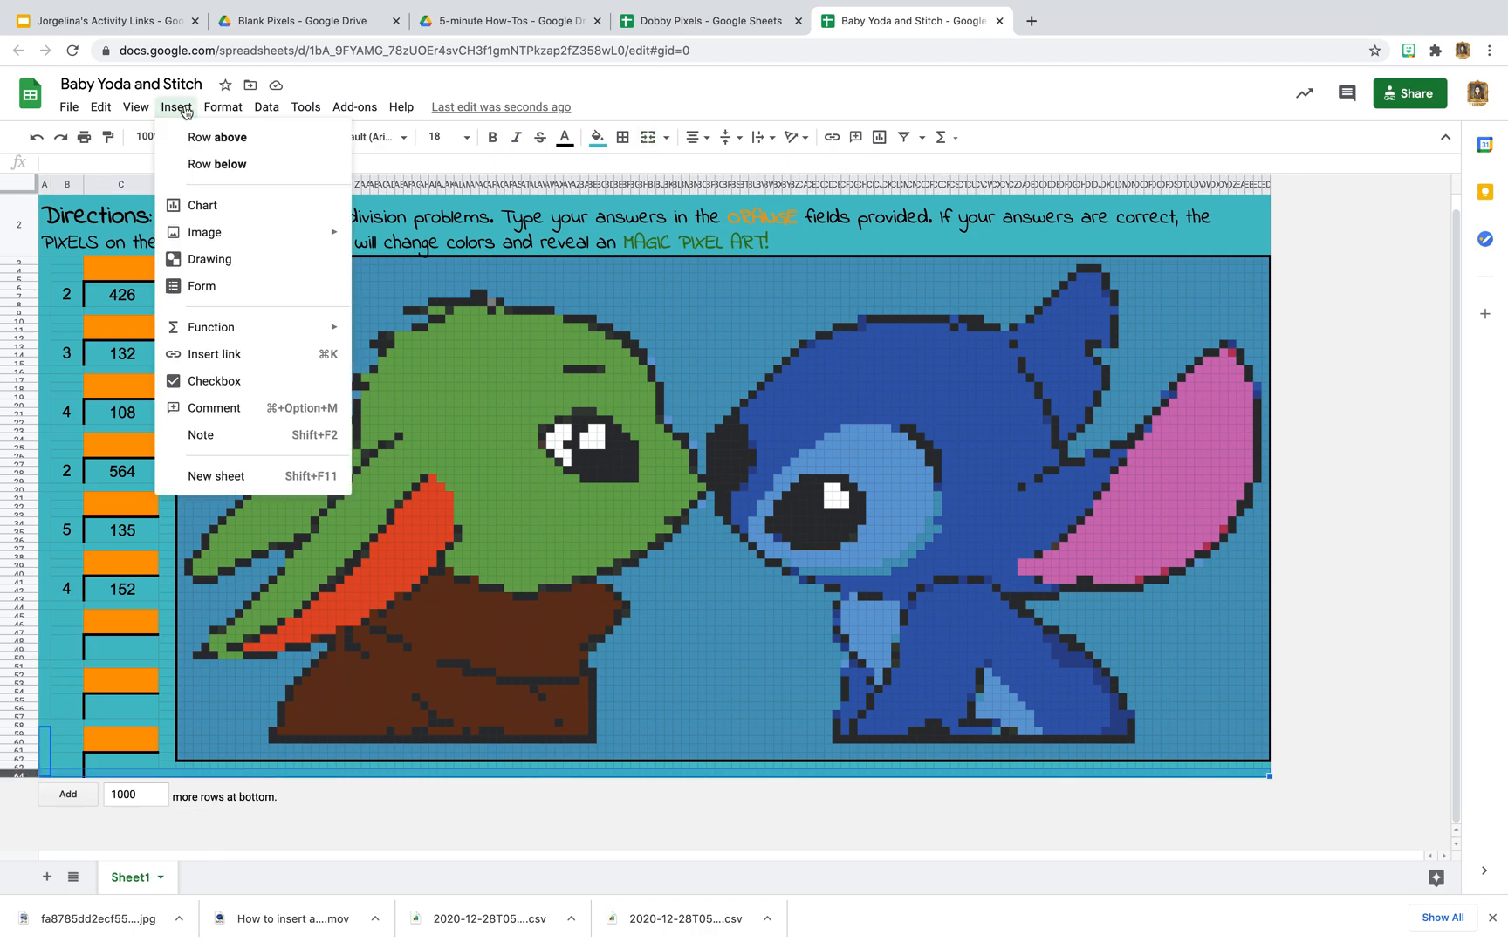
click(259, 164)
click(190, 111)
click(193, 137)
click(176, 106)
click(193, 137)
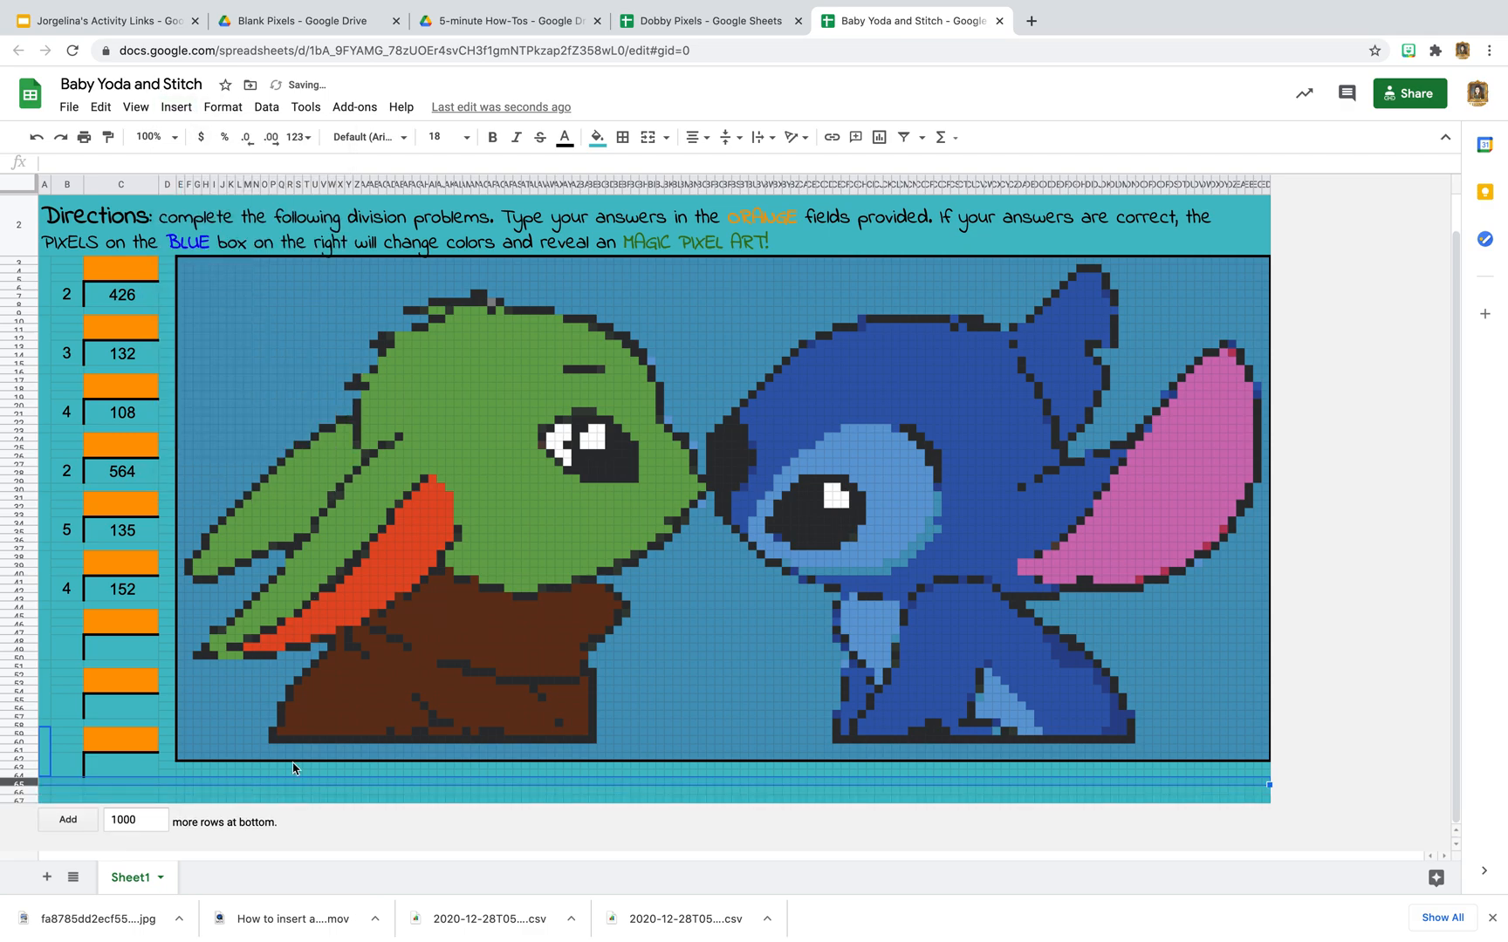
Merge two small cell blocks, one directly above the other, in the empty rows below the pixel art.
click(327, 792)
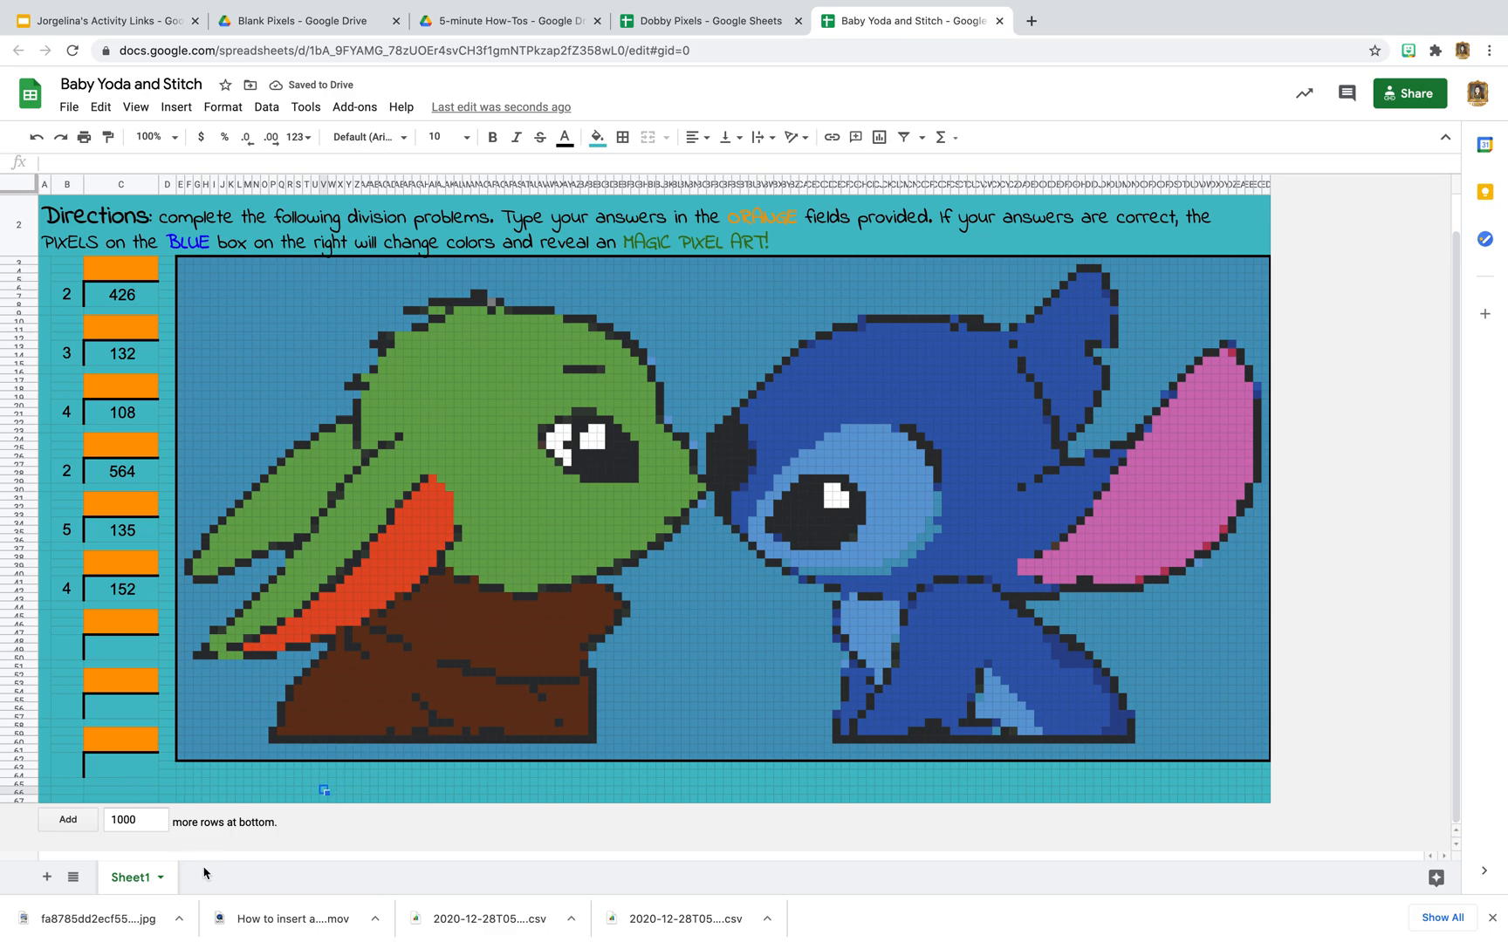
drag(382, 773, 410, 783)
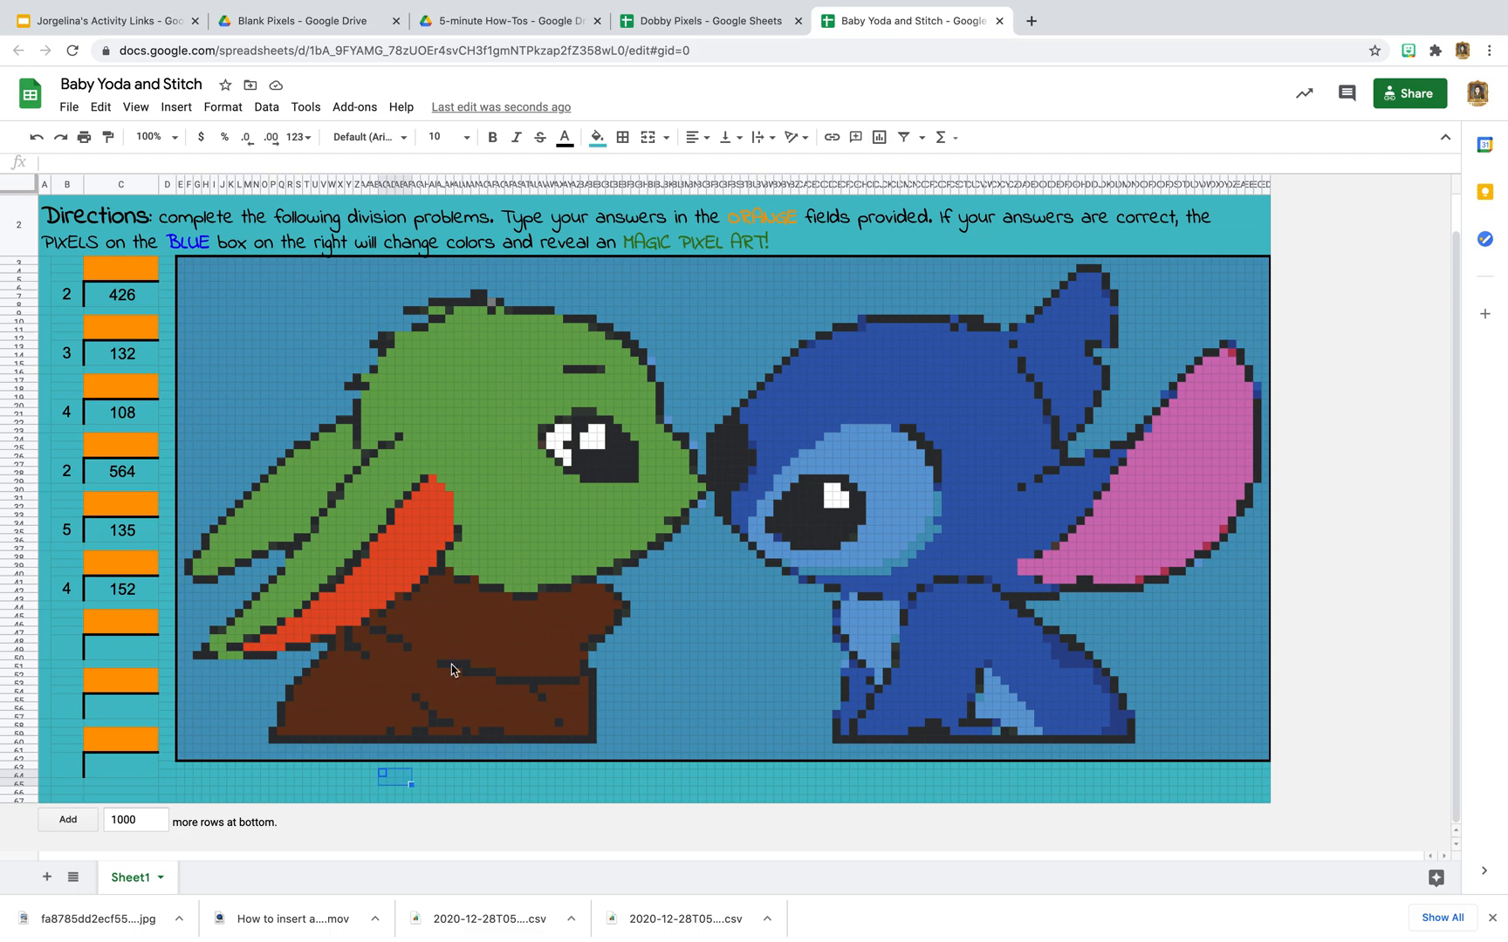
click(648, 137)
click(382, 791)
drag(398, 802, 412, 799)
click(649, 141)
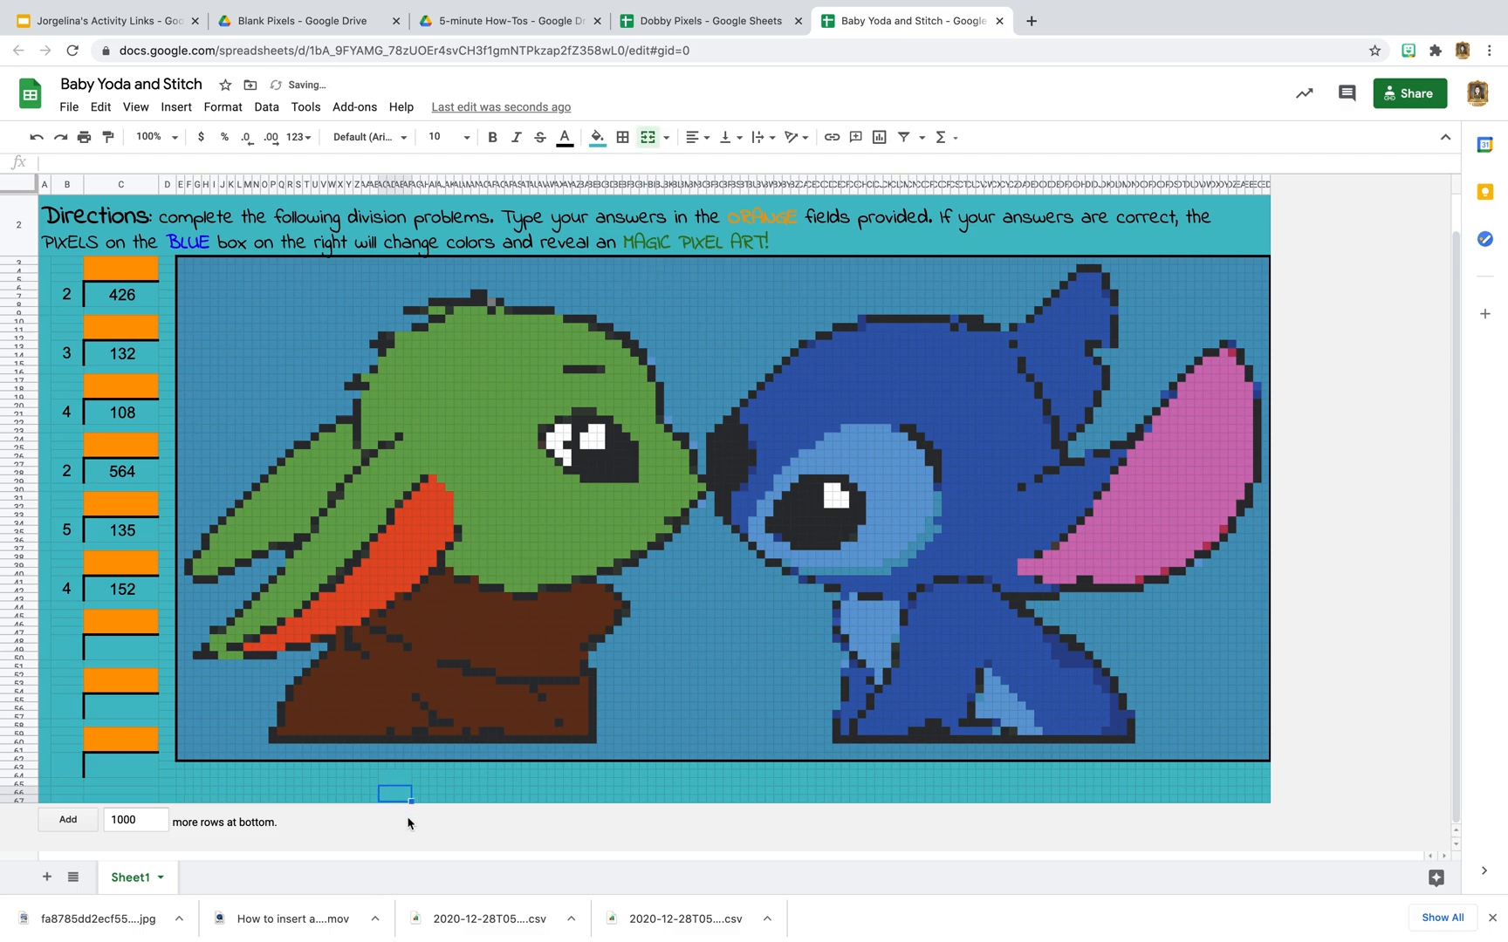
Center the contents of both stacked merged cells horizontally and vertically.
drag(397, 779, 397, 796)
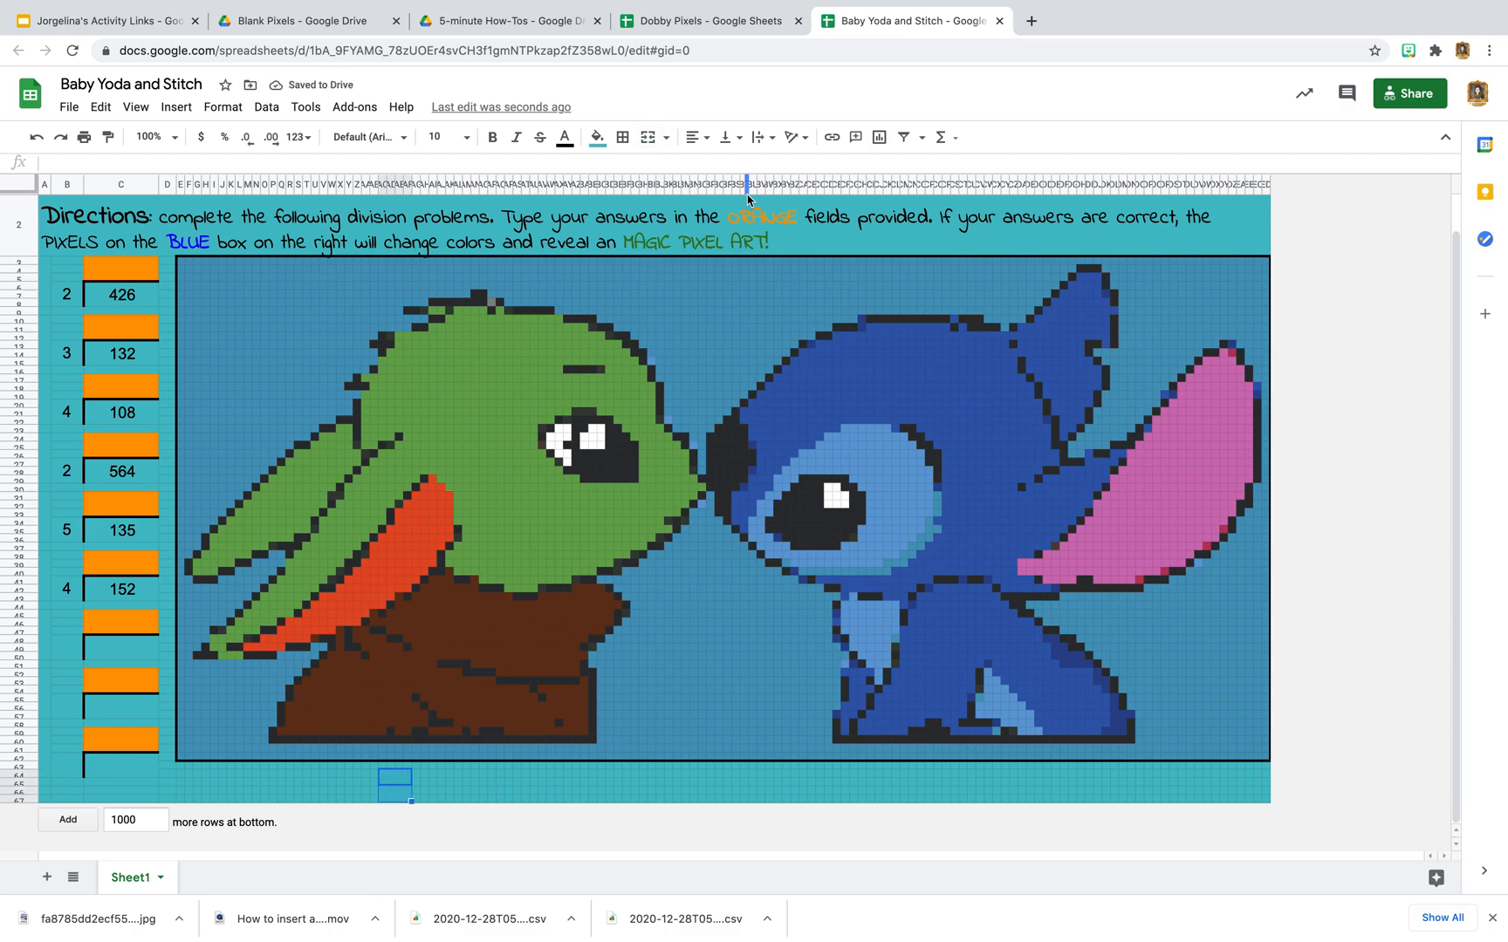
click(709, 142)
click(714, 165)
click(740, 144)
click(749, 166)
Add a top border to the lower merged cell as a fraction bar.
click(397, 779)
click(401, 794)
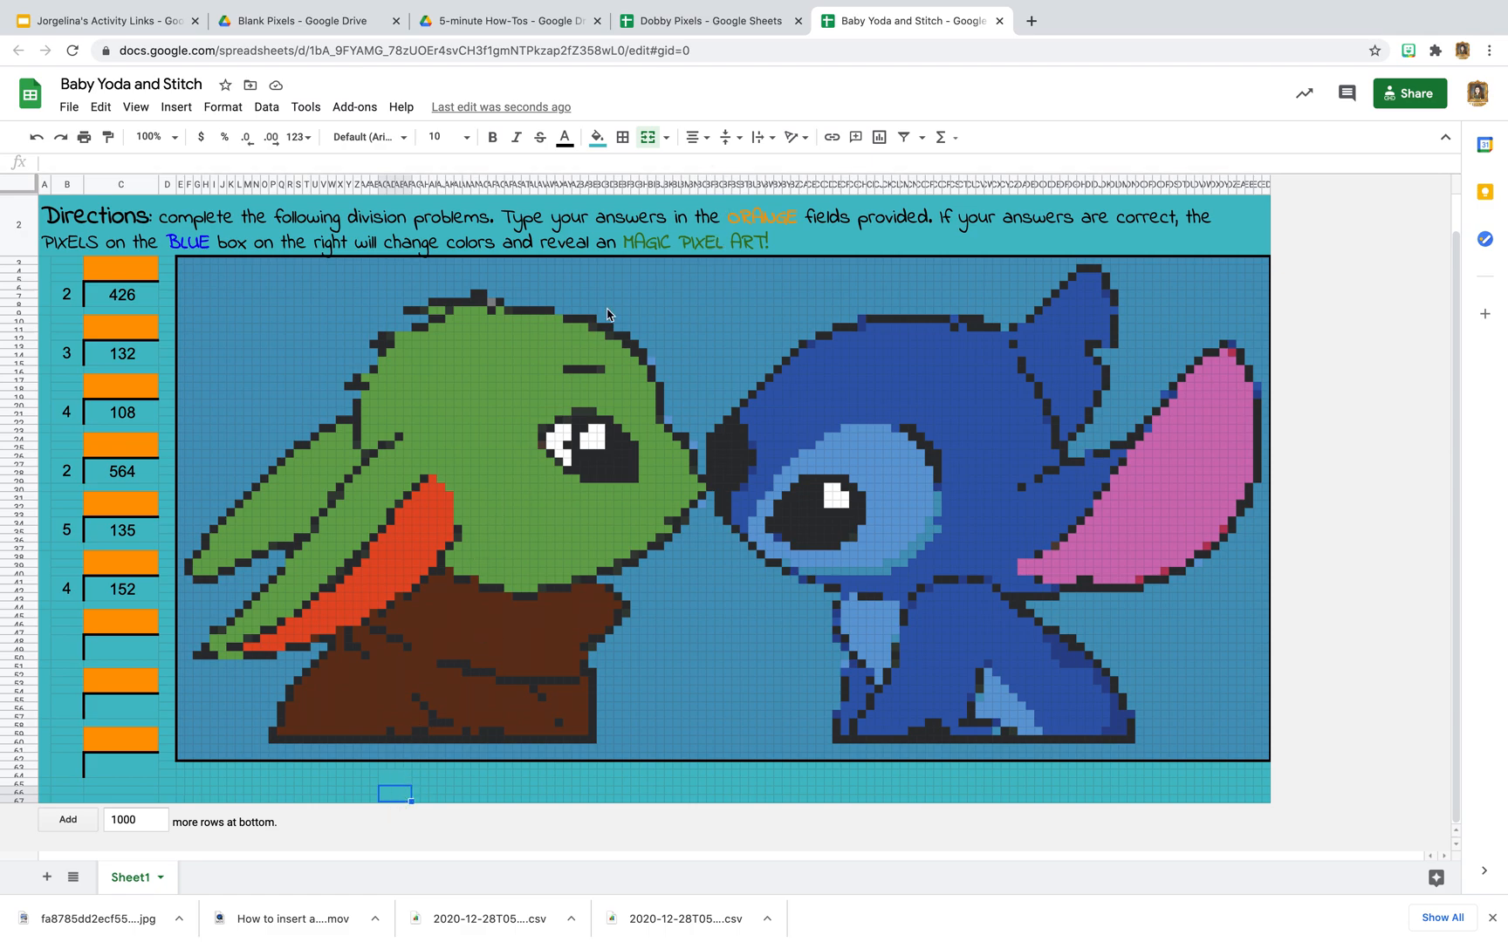
click(622, 137)
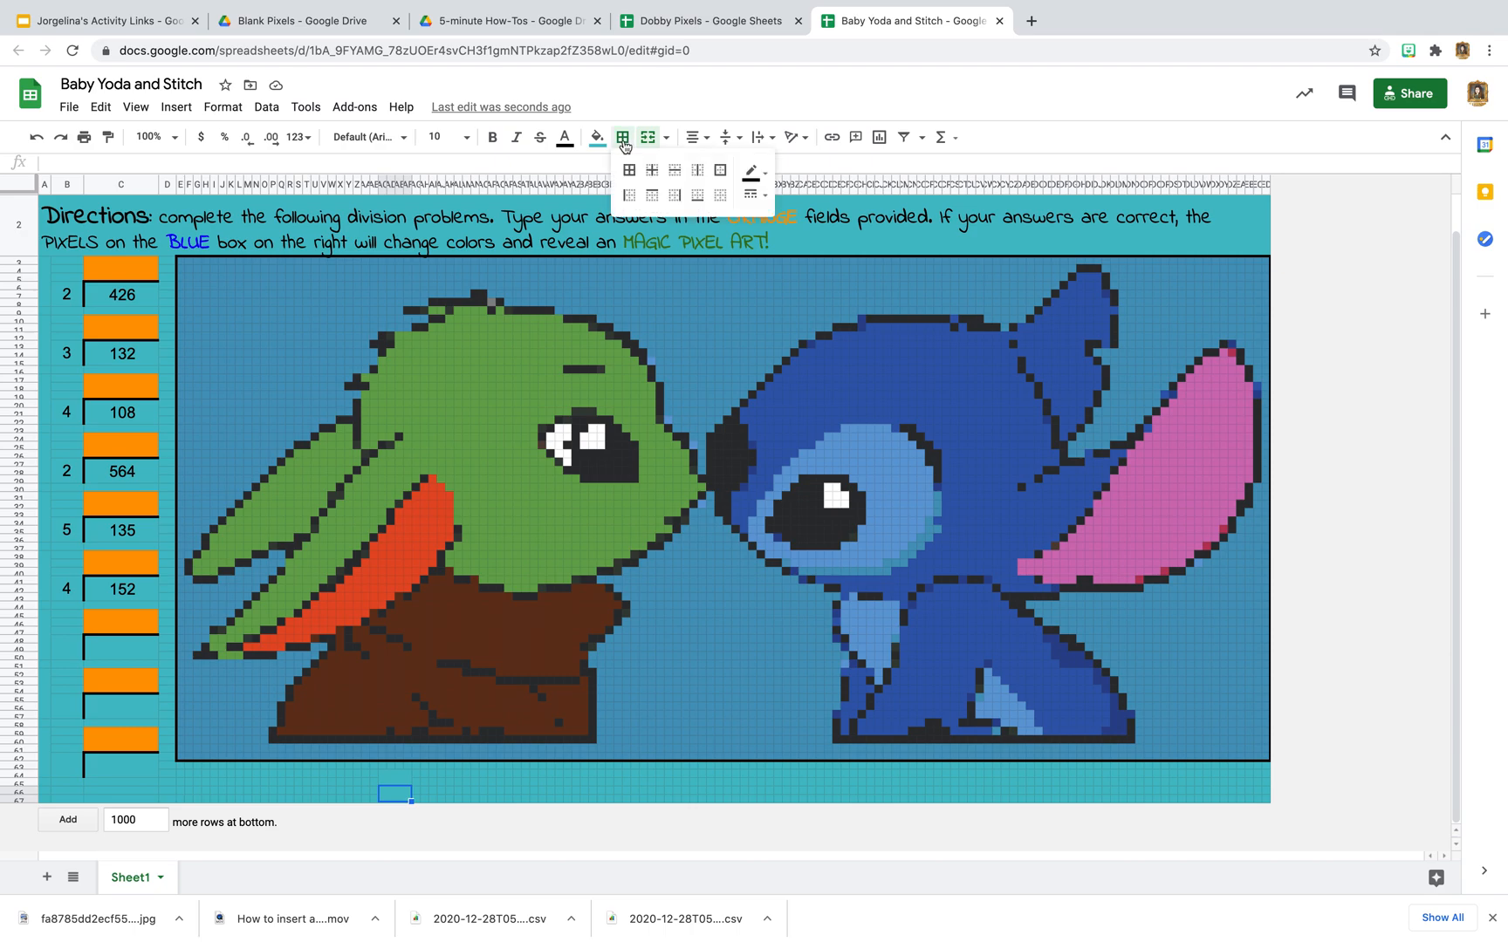
click(652, 195)
click(467, 779)
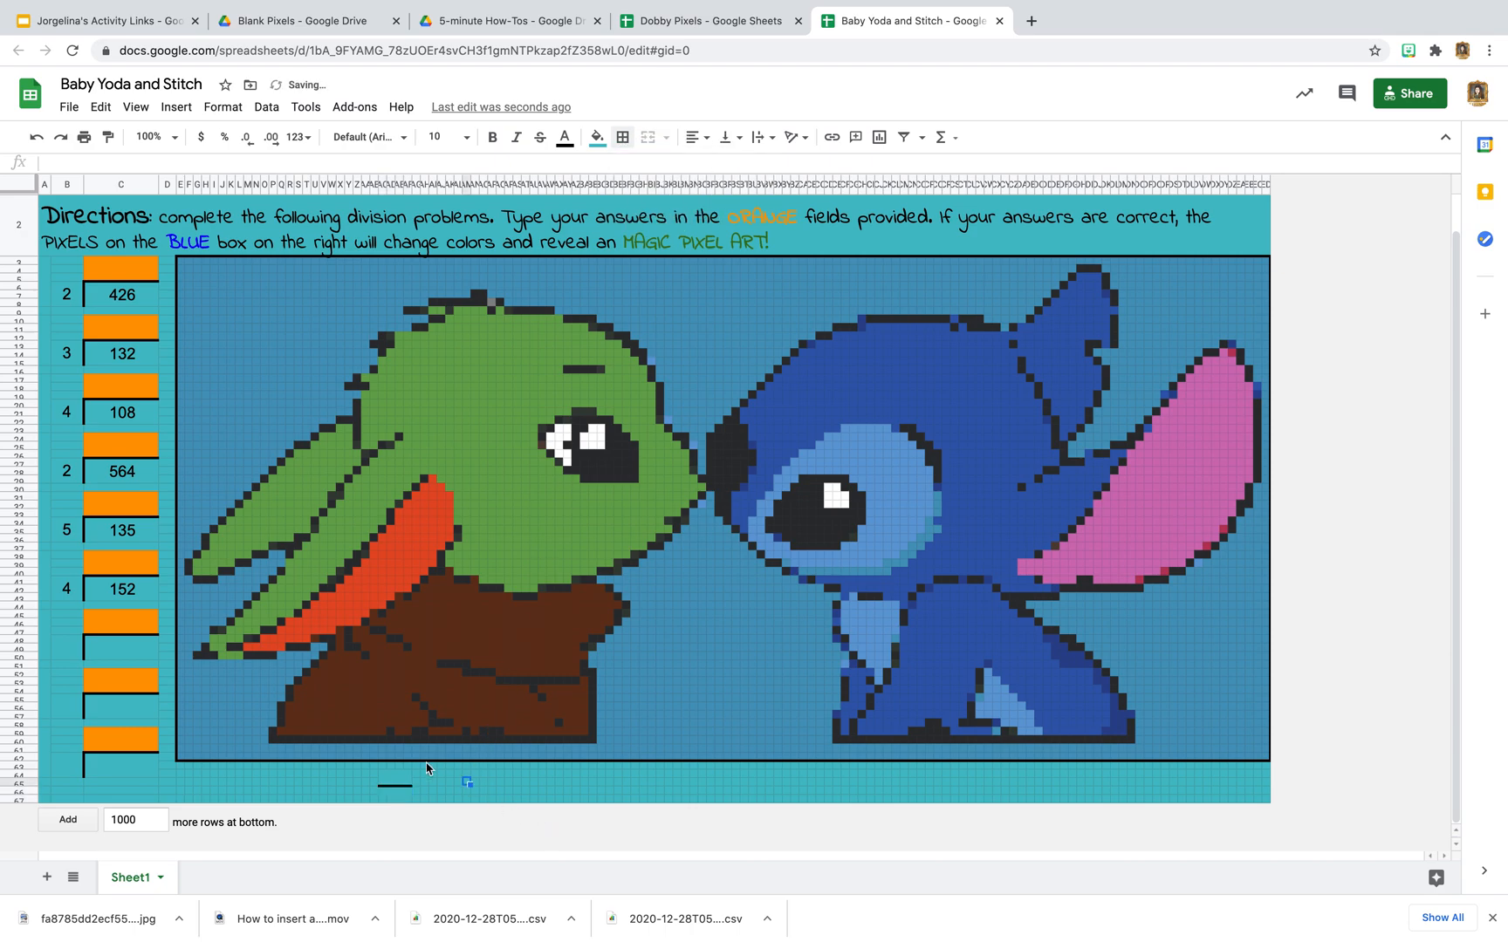
Enter the fraction one half, with 1 in the upper merged cell and 2 in the lower one.
click(399, 777)
text(1)
key(Return)
text(2)
click(456, 792)
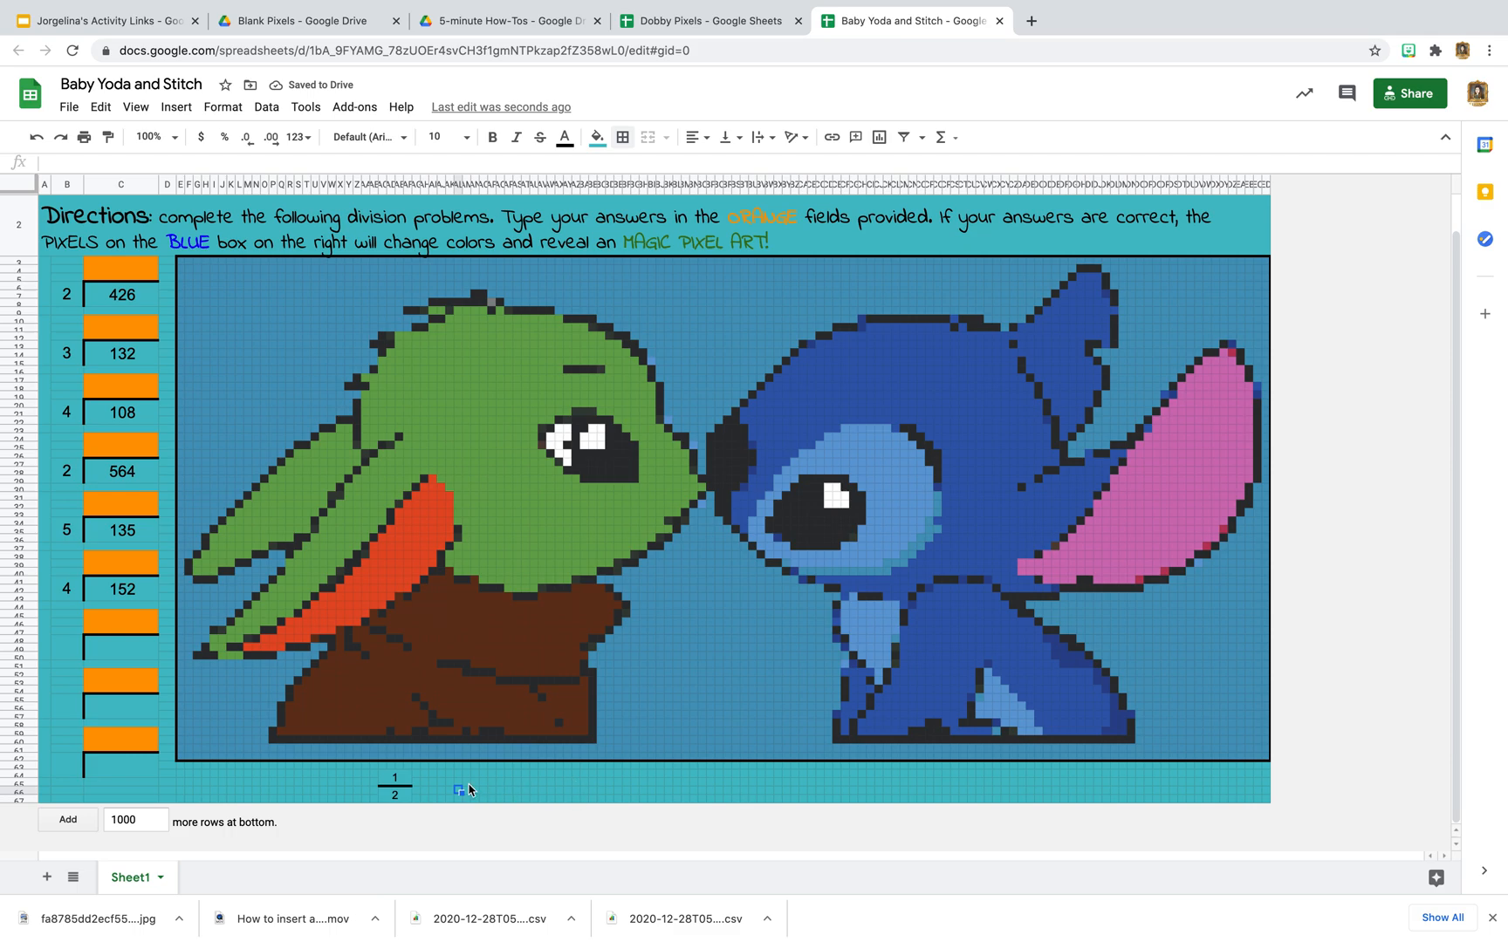
Merge a tall cell block to the right of the one-half fraction, plus two small stacked blocks directly beside it, for a mixed number.
drag(475, 773, 494, 802)
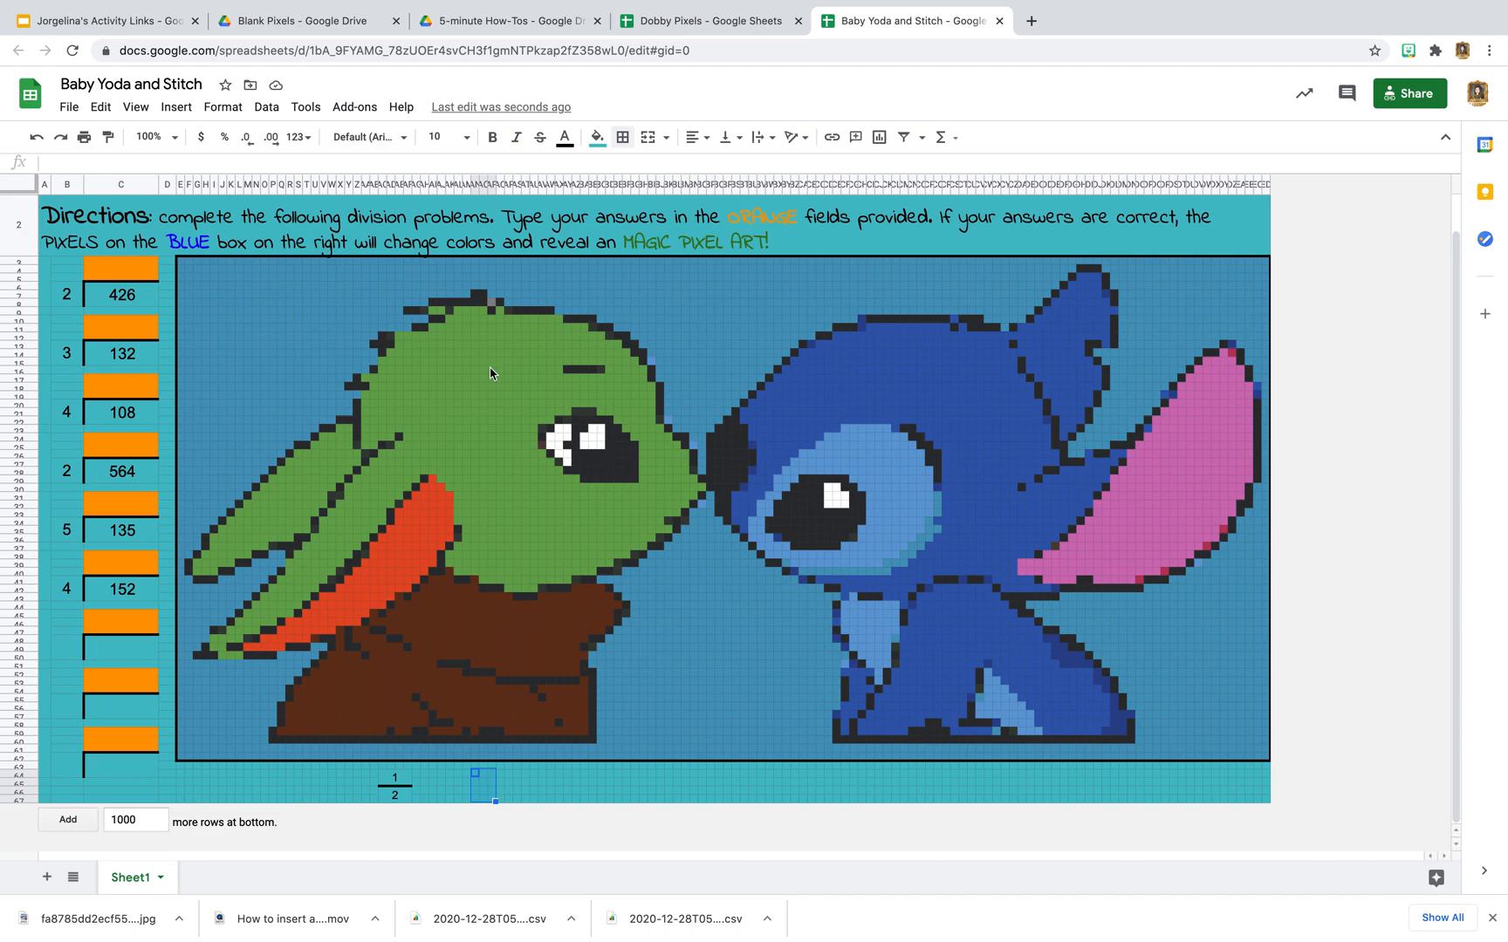
click(649, 137)
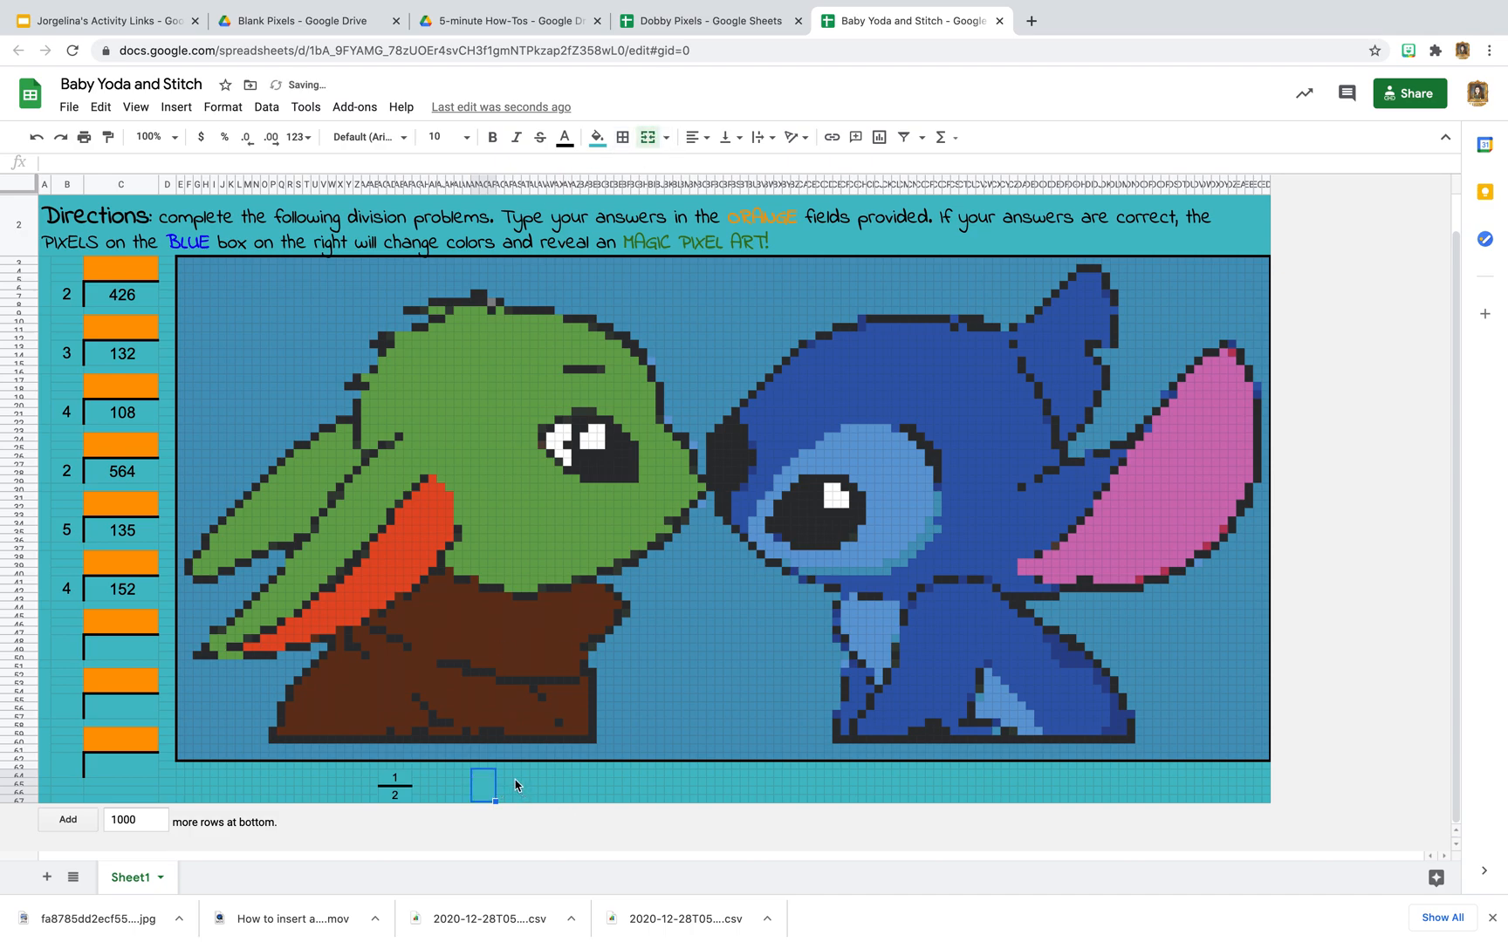
drag(501, 775, 519, 781)
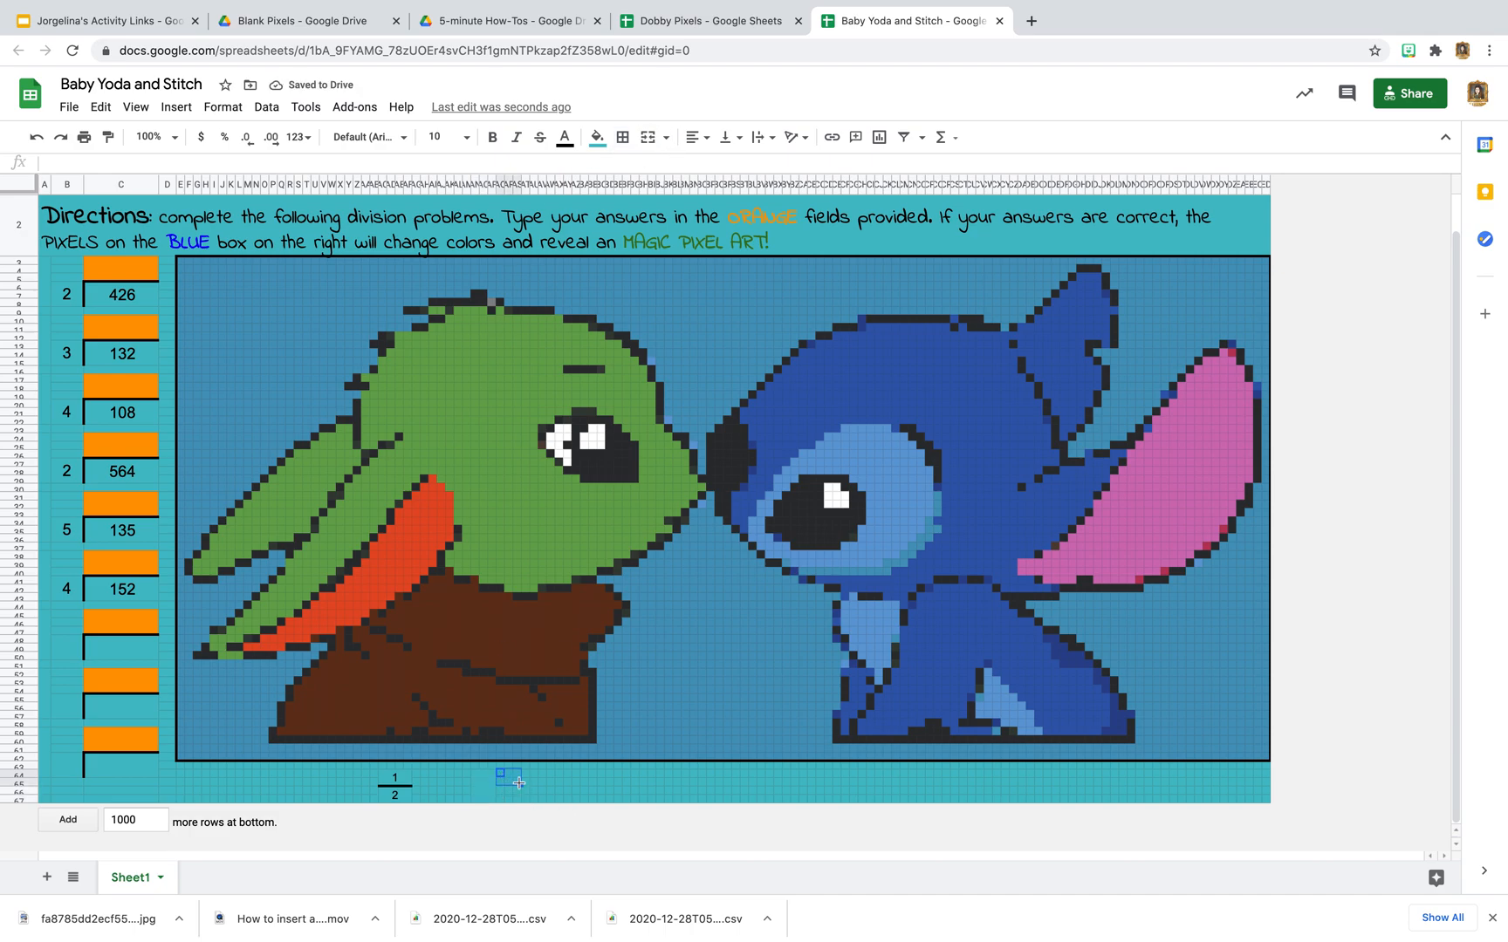
click(648, 137)
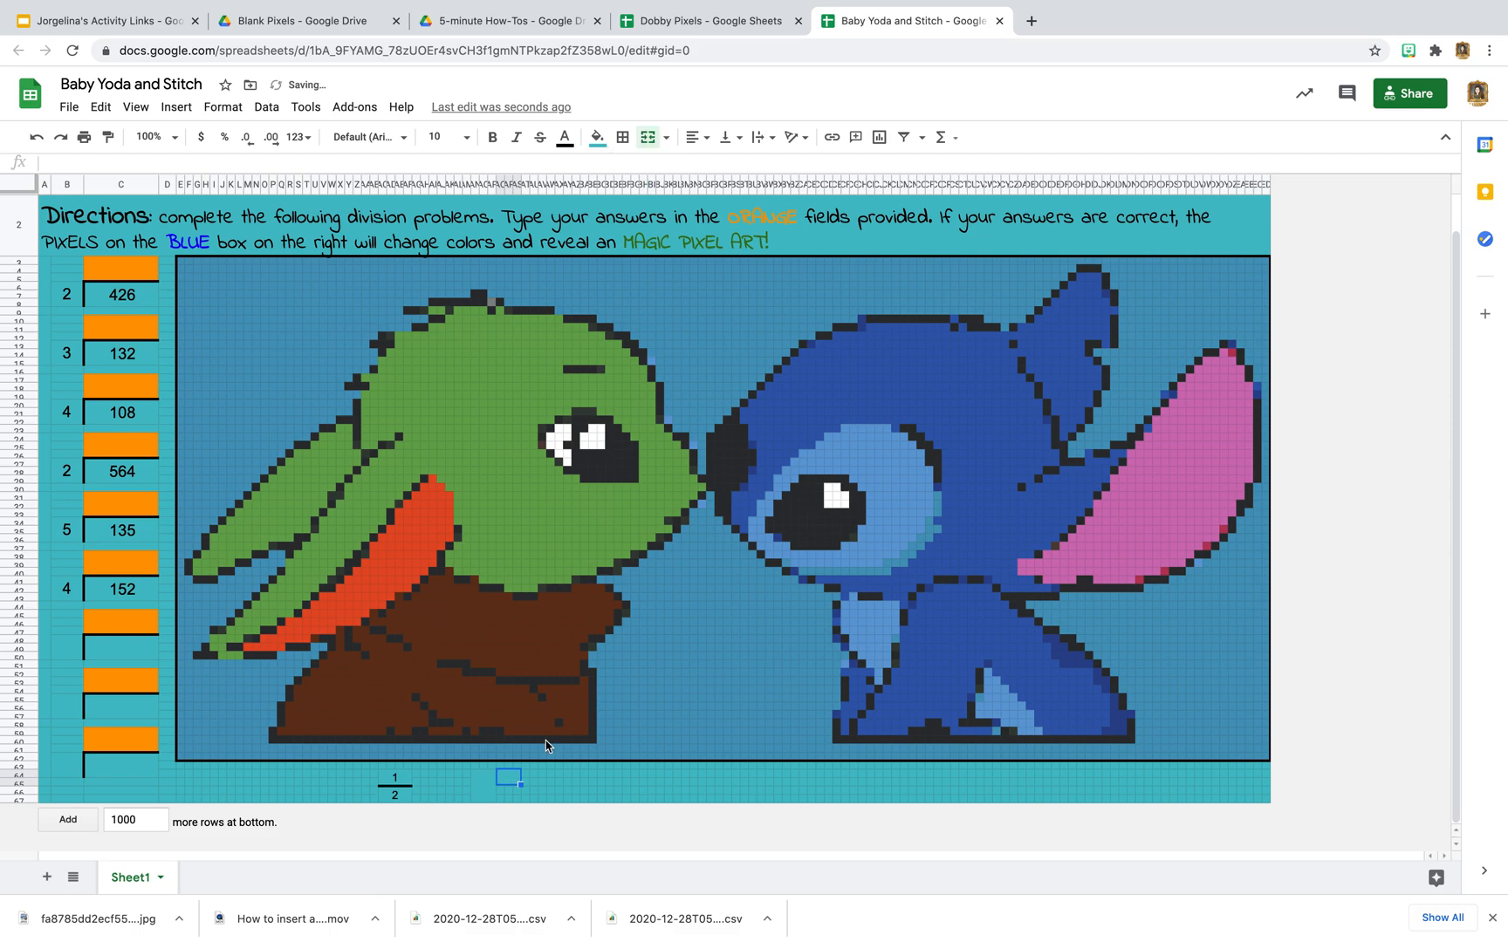
click(502, 794)
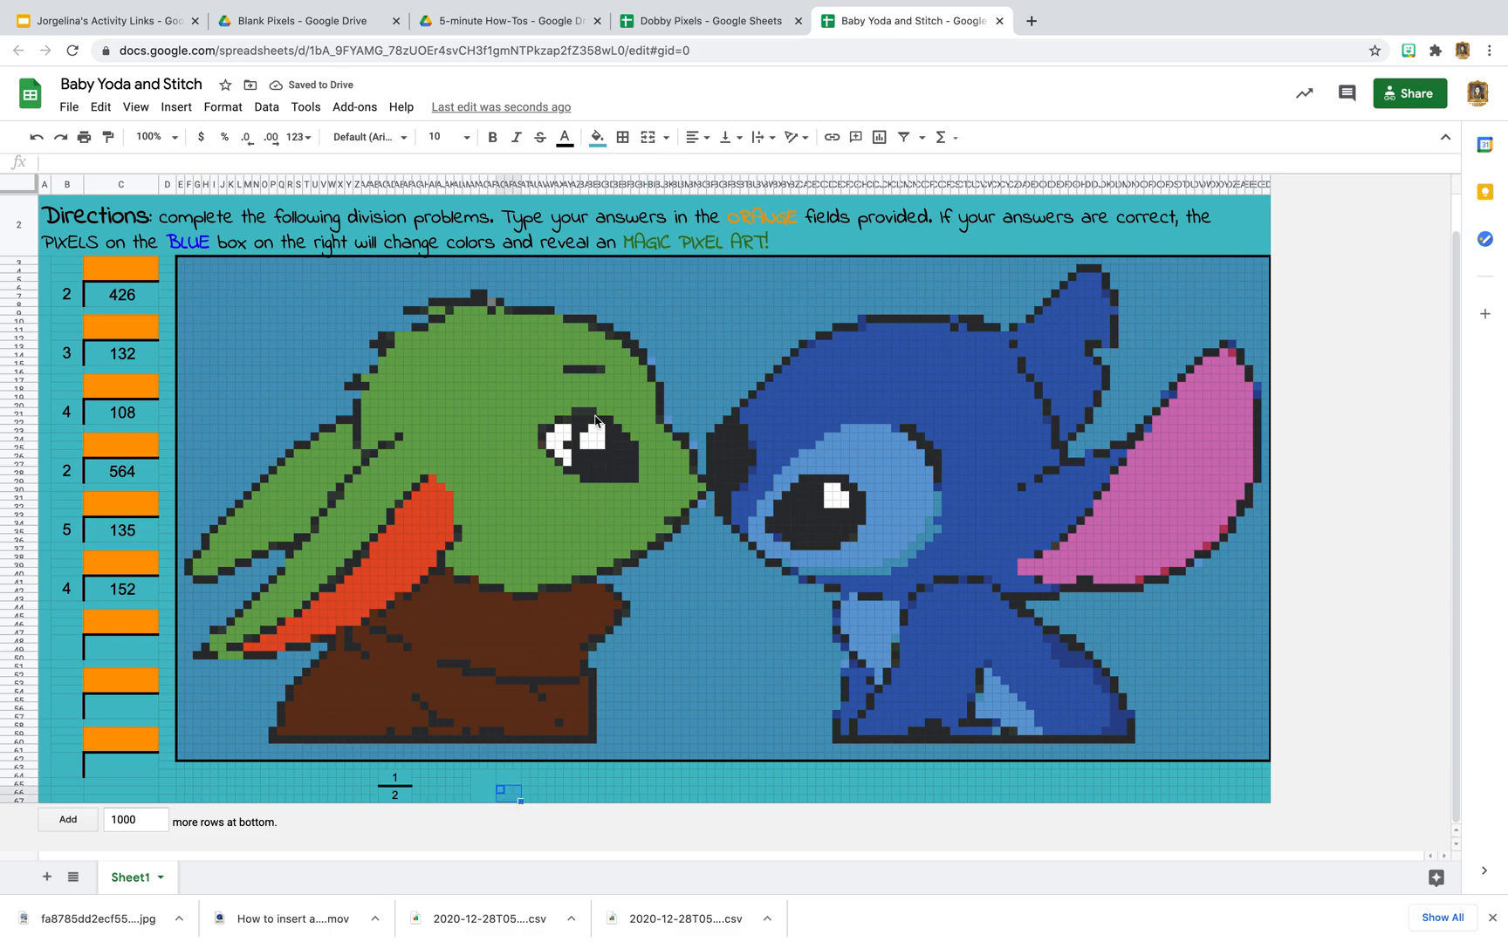
click(651, 138)
Center the contents of the tall merged cell and the two stacked merged cells horizontally and vertically.
click(489, 788)
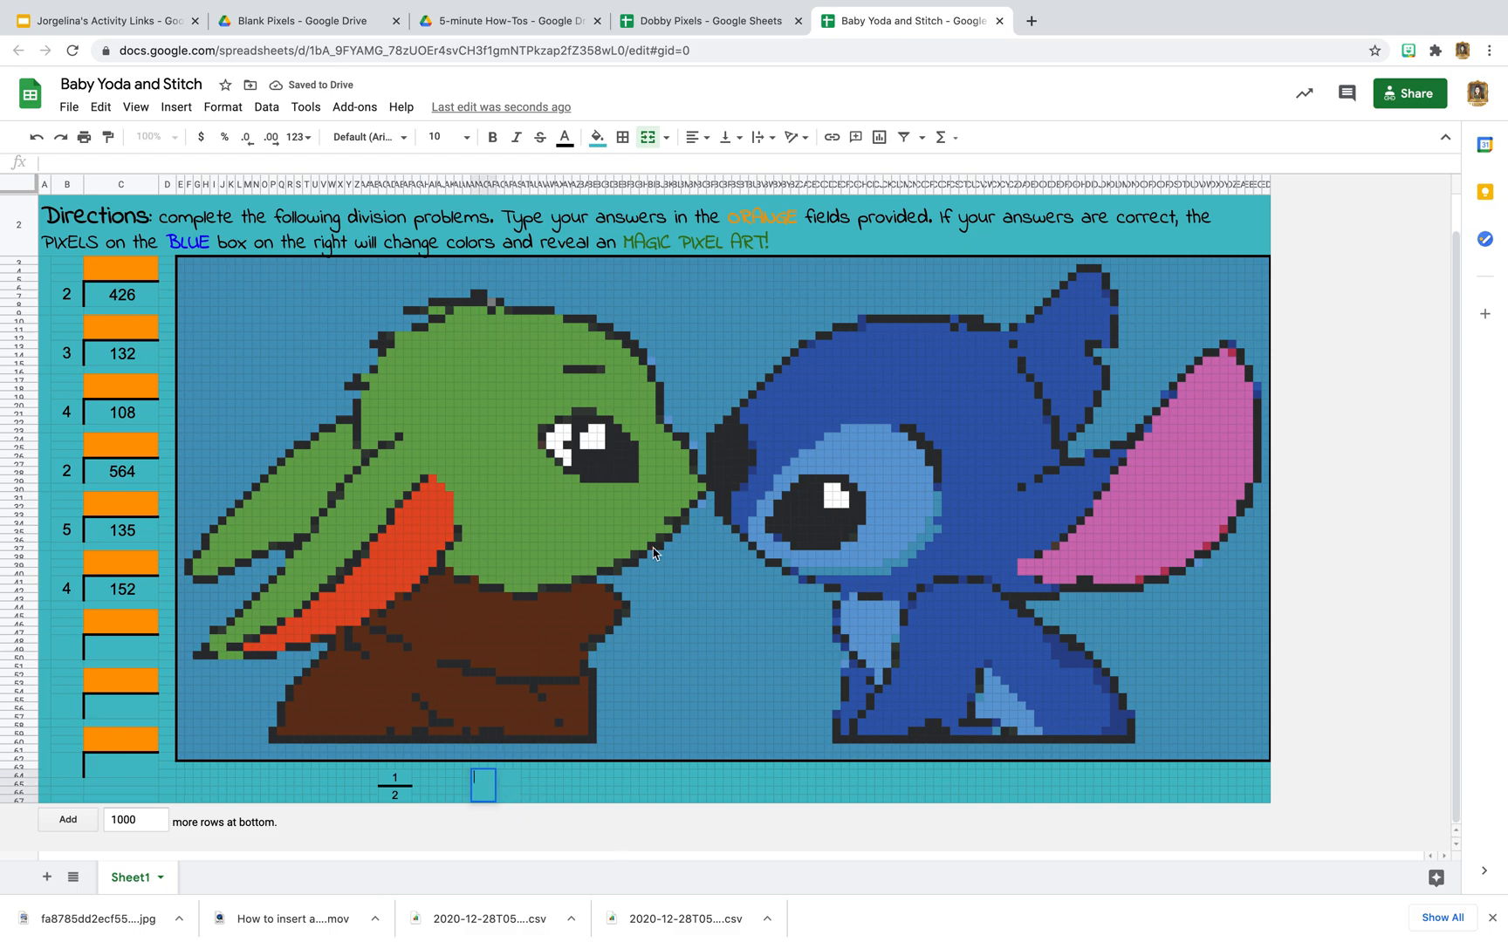
drag(486, 788, 513, 797)
click(697, 137)
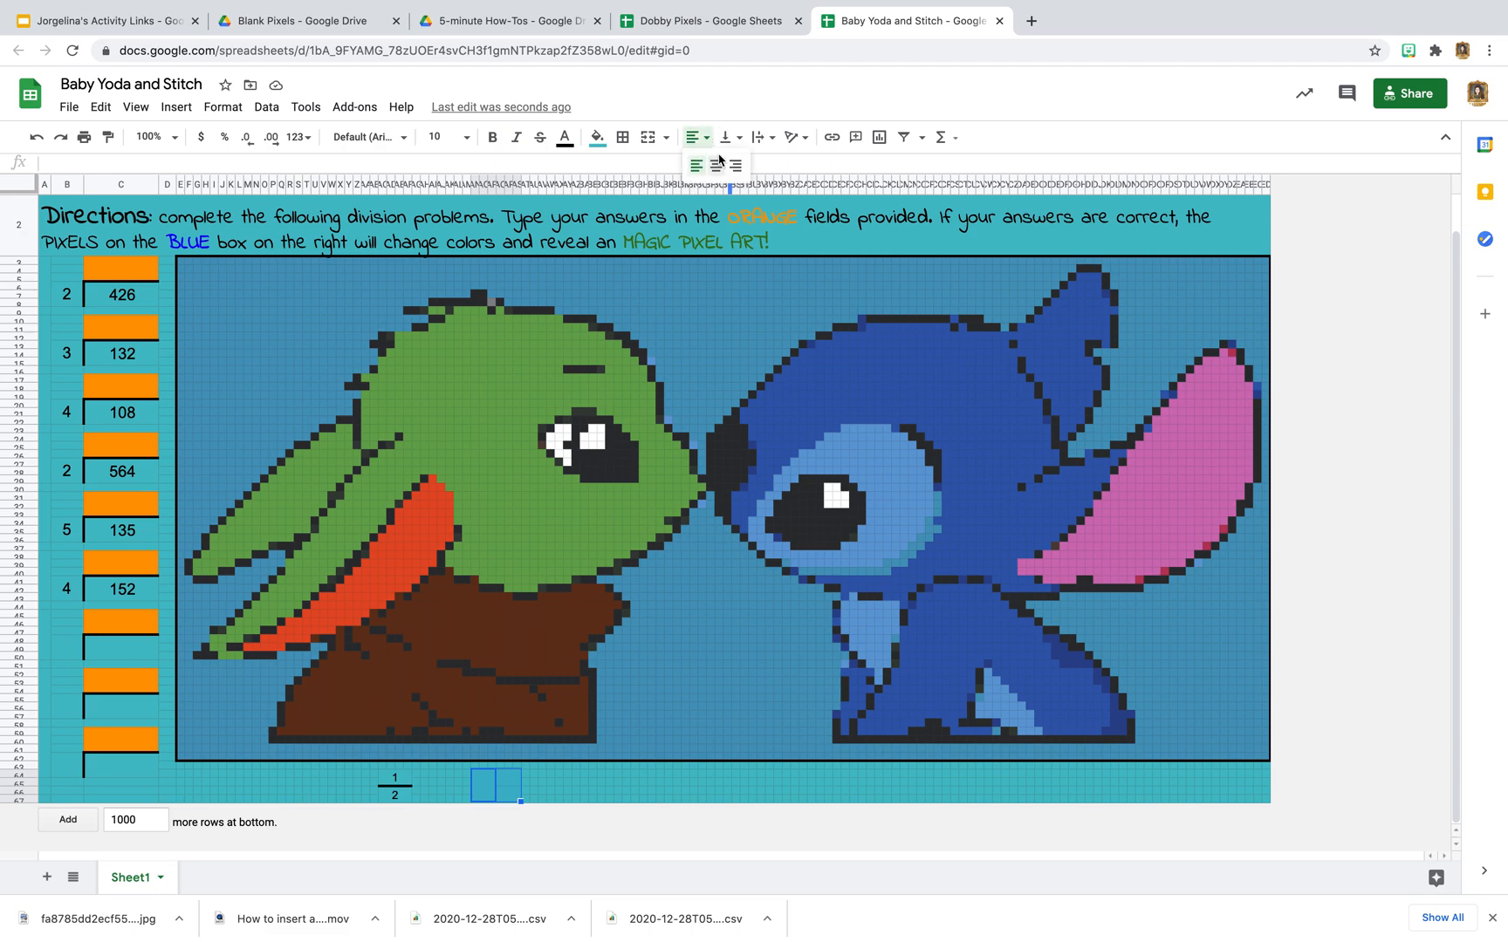
click(717, 167)
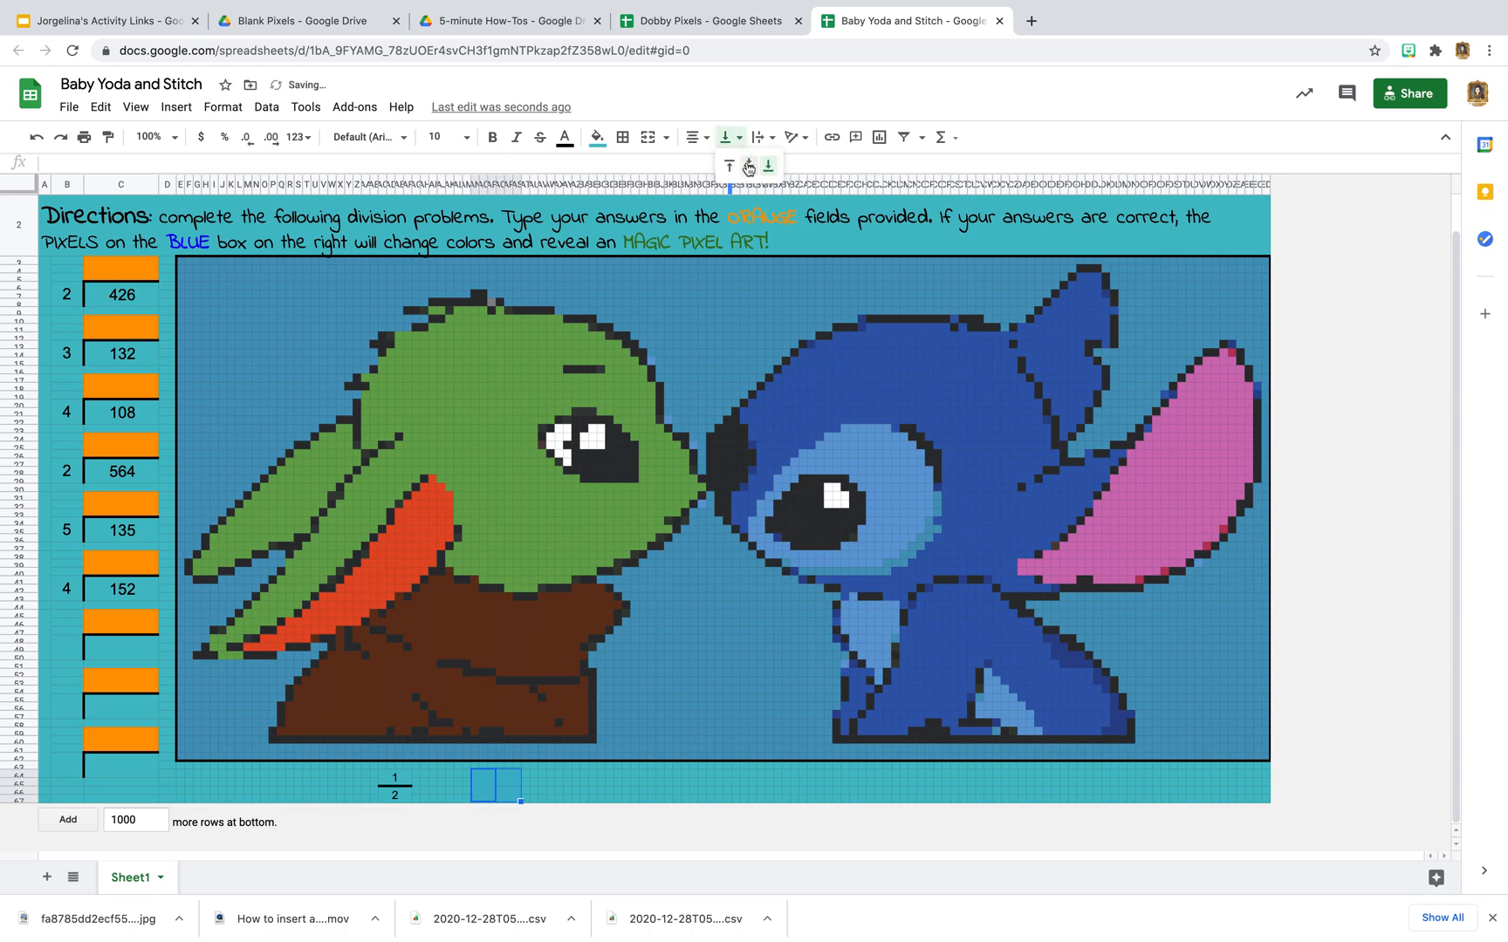
Add a bottom border to the upper of the two new stacked cells as a fraction bar.
click(510, 784)
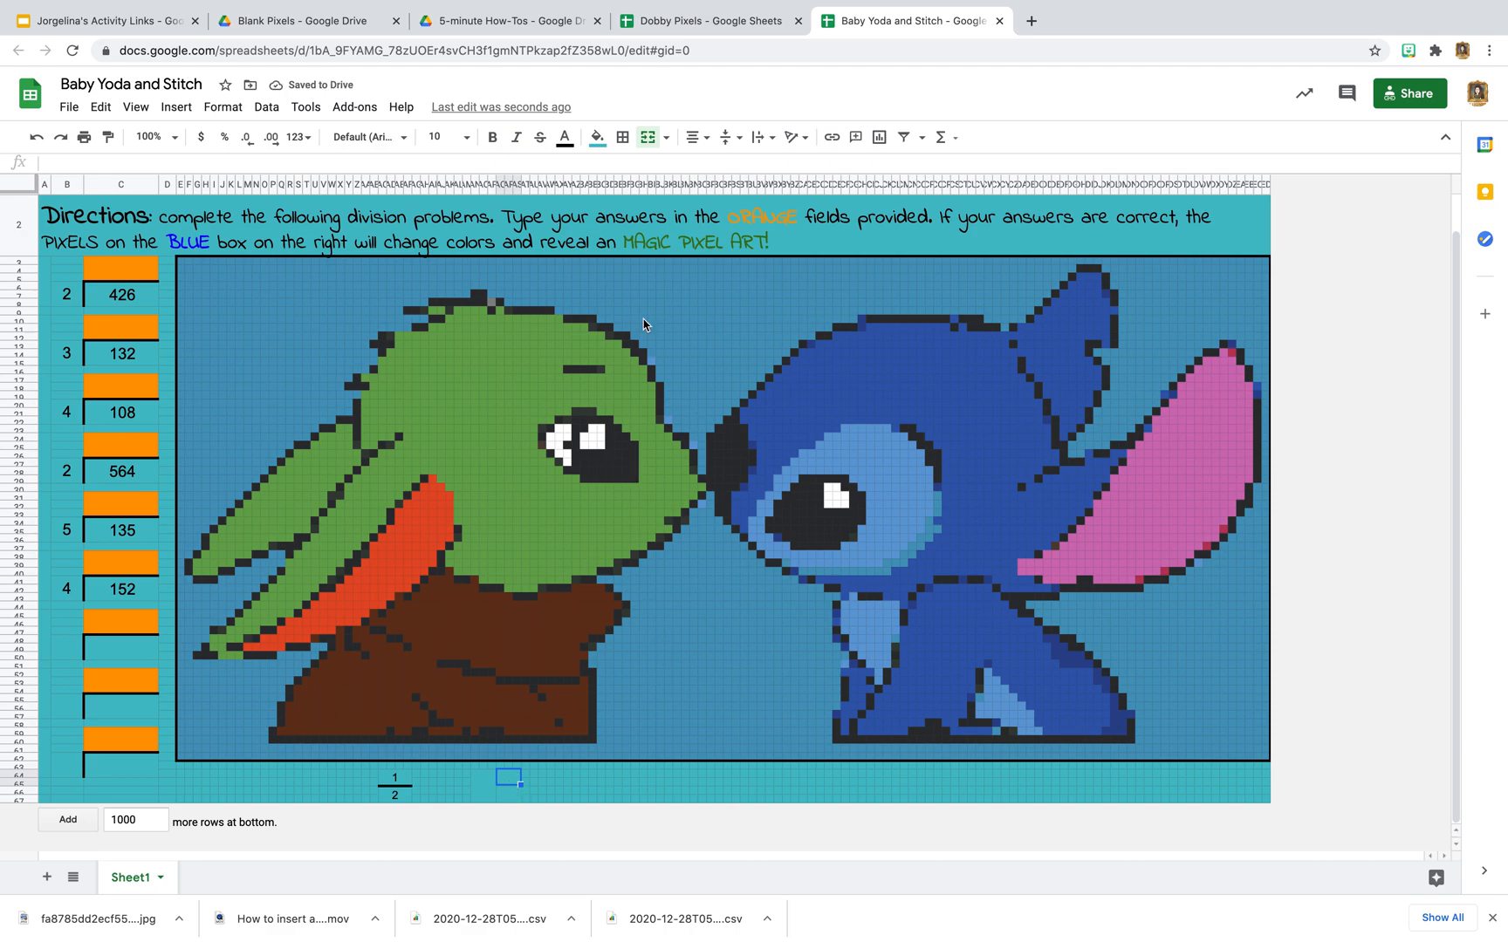
click(622, 137)
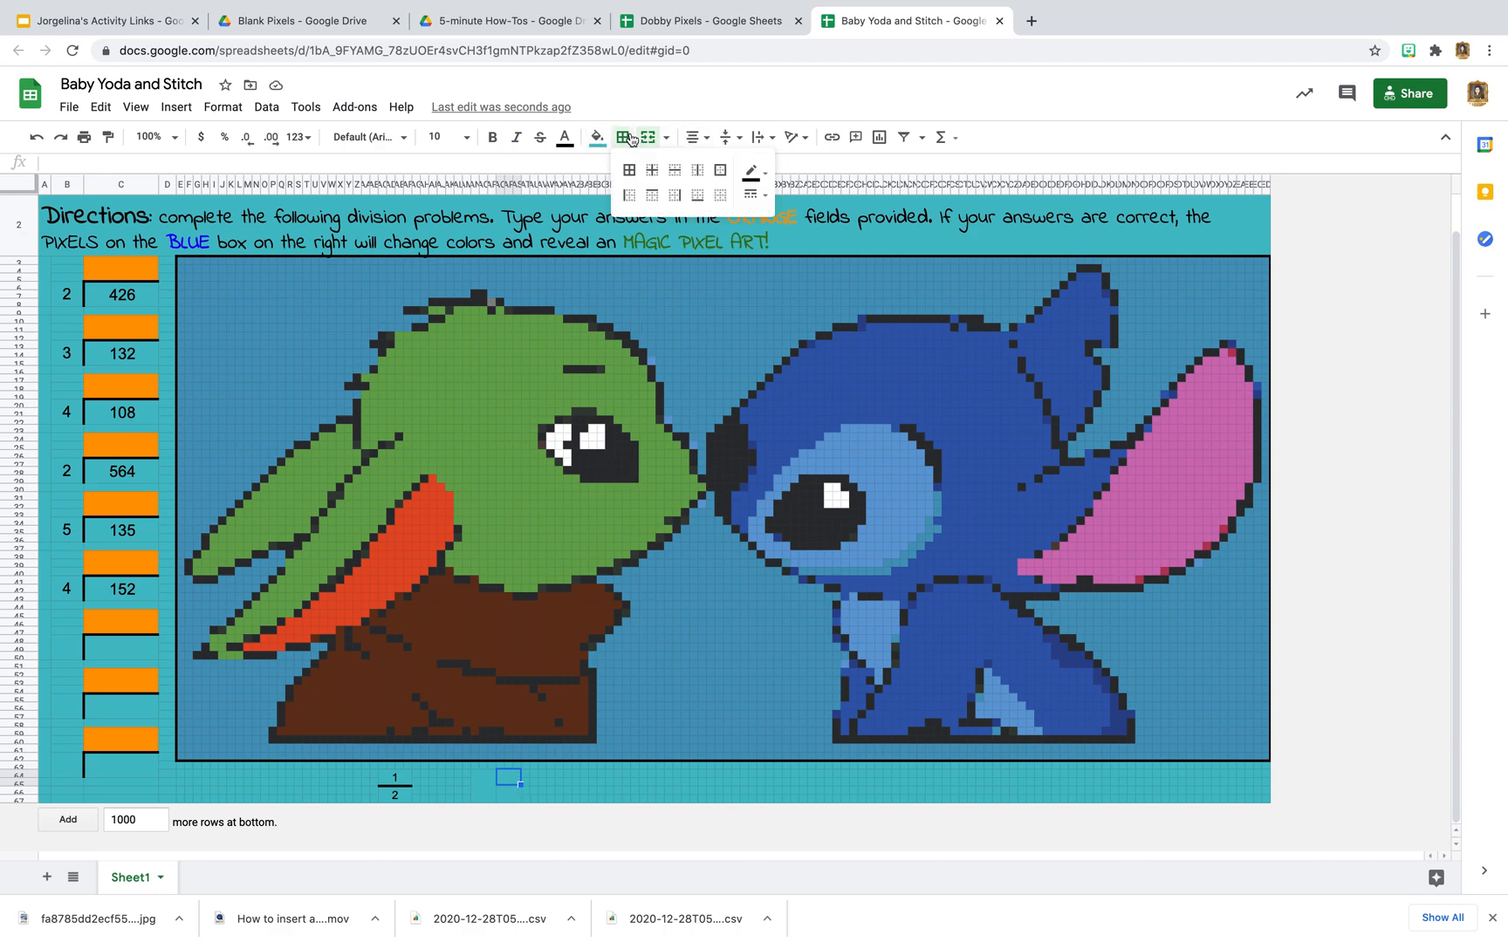
click(699, 196)
click(571, 777)
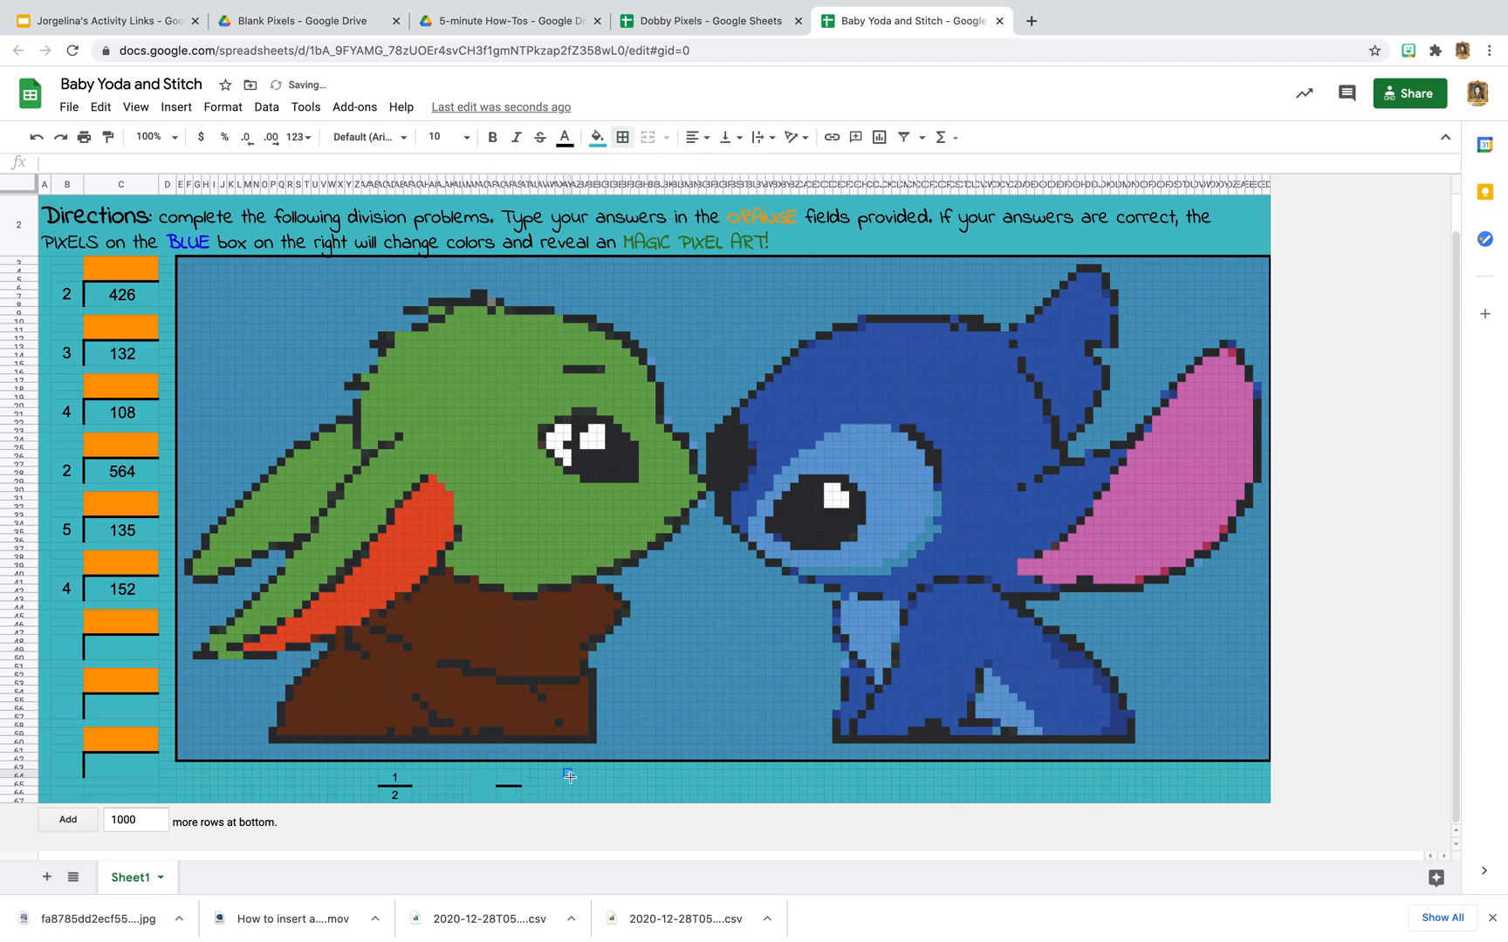
Enter the mixed number one and two thirds, with 1 in the tall cell, 2 above the fraction bar and 3 below it.
click(483, 789)
text(1)
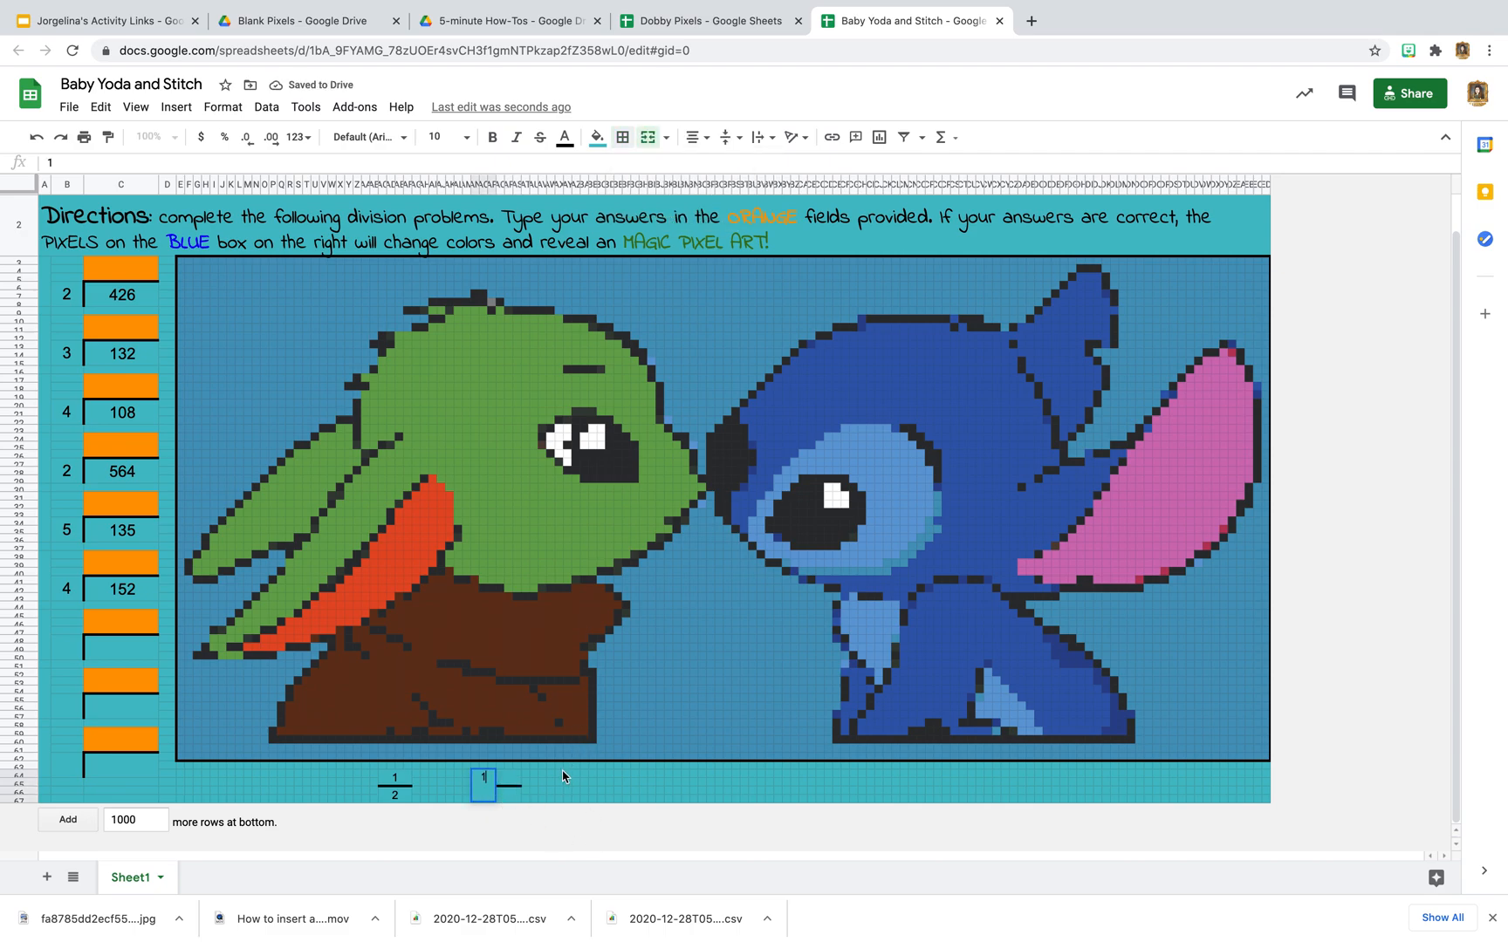
click(509, 779)
text(2)
key(Return)
text(3)
click(611, 782)
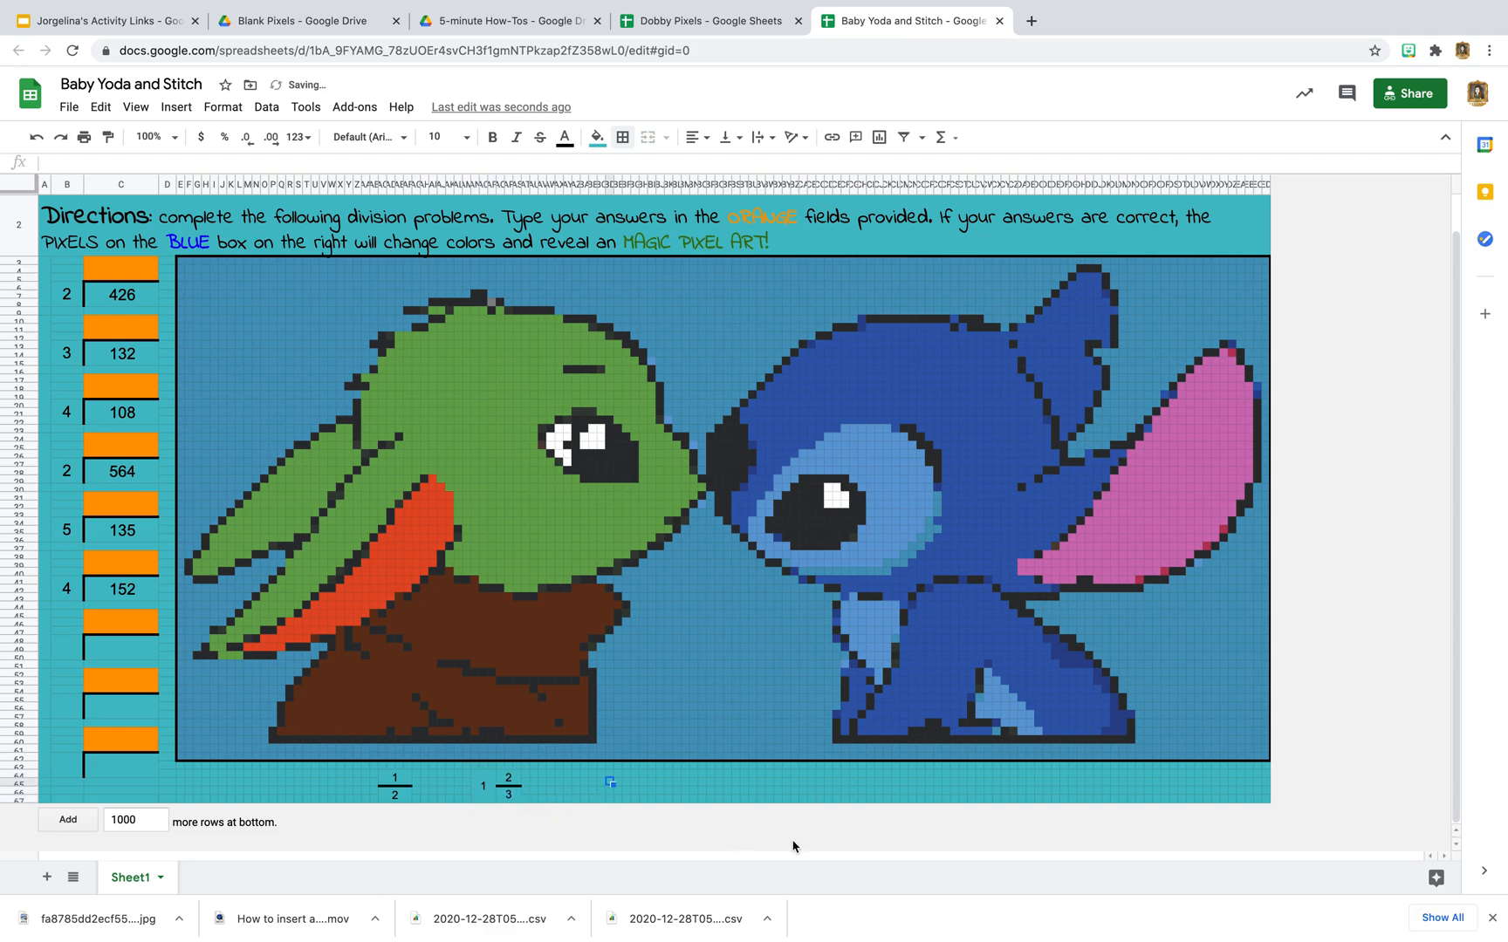